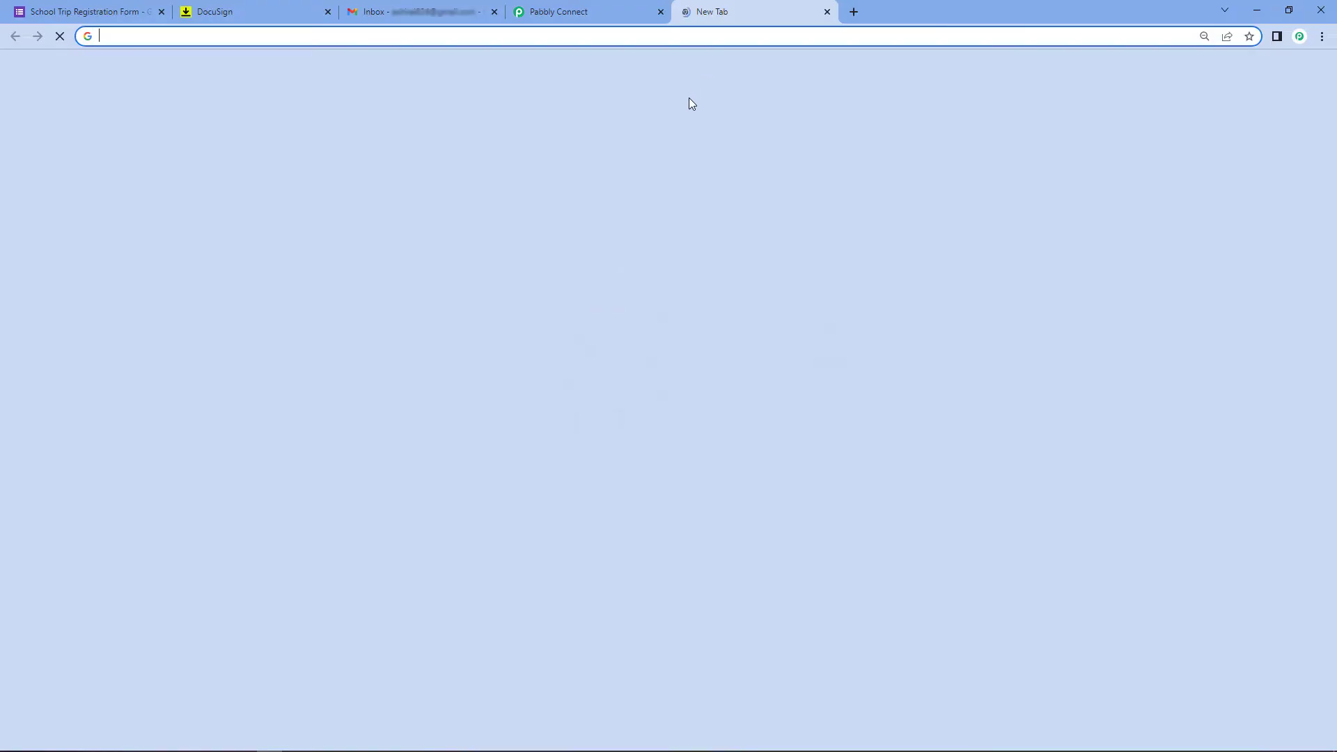
Load pabbly.com/connect in a new browser tab, then close it to return to the dashboard
left_click(687, 11)
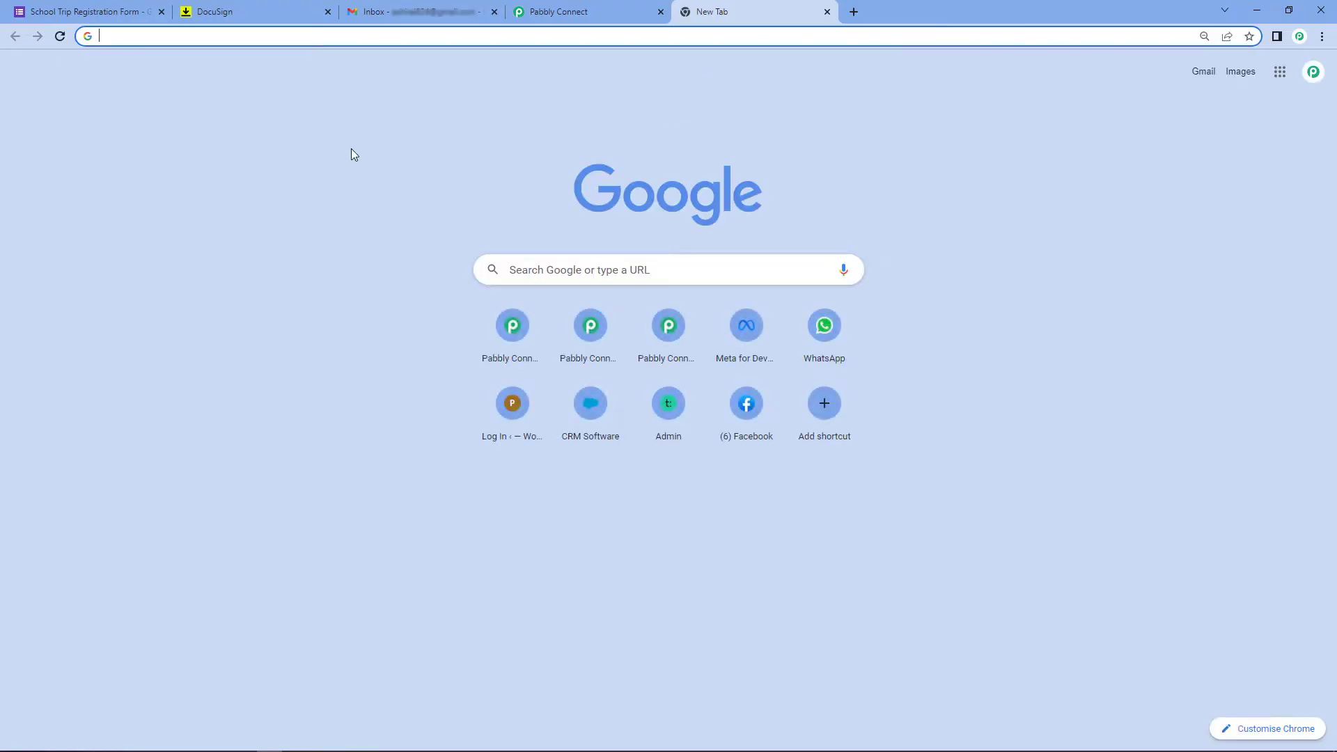
type("pabbly")
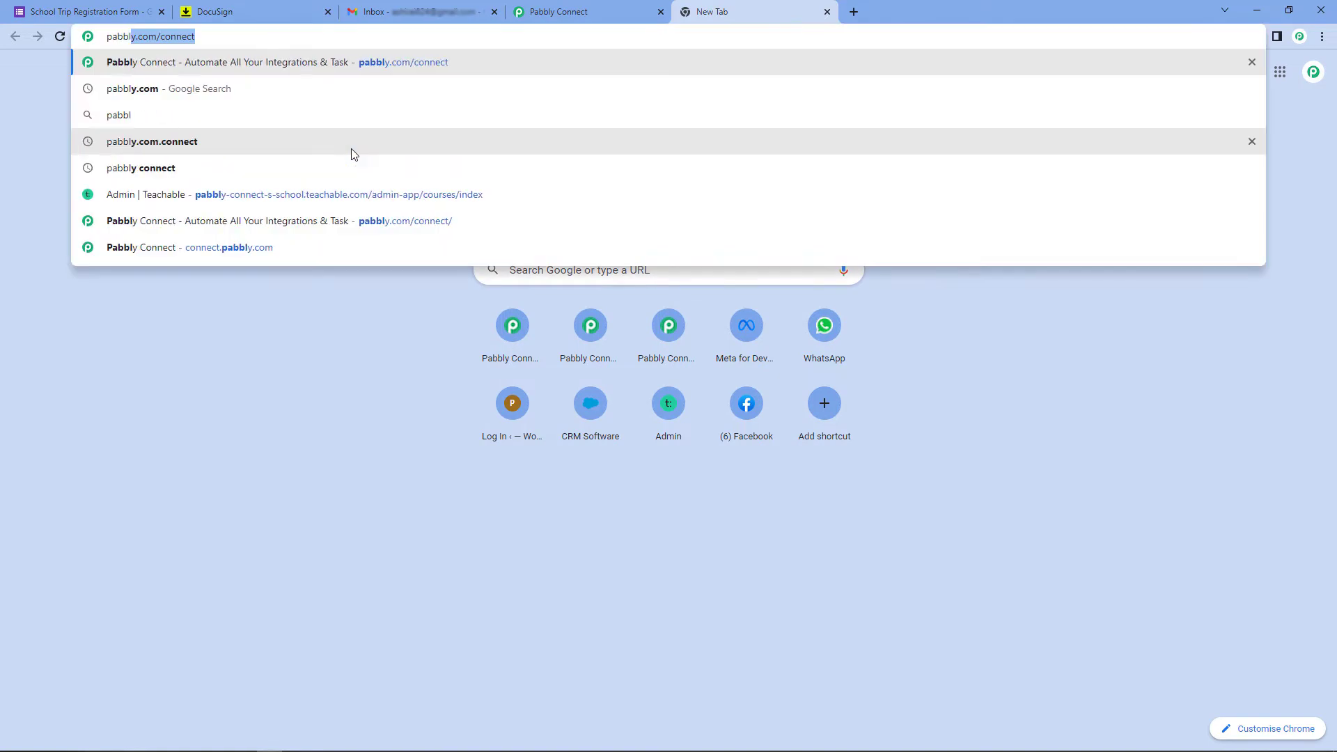
type(".com/conne")
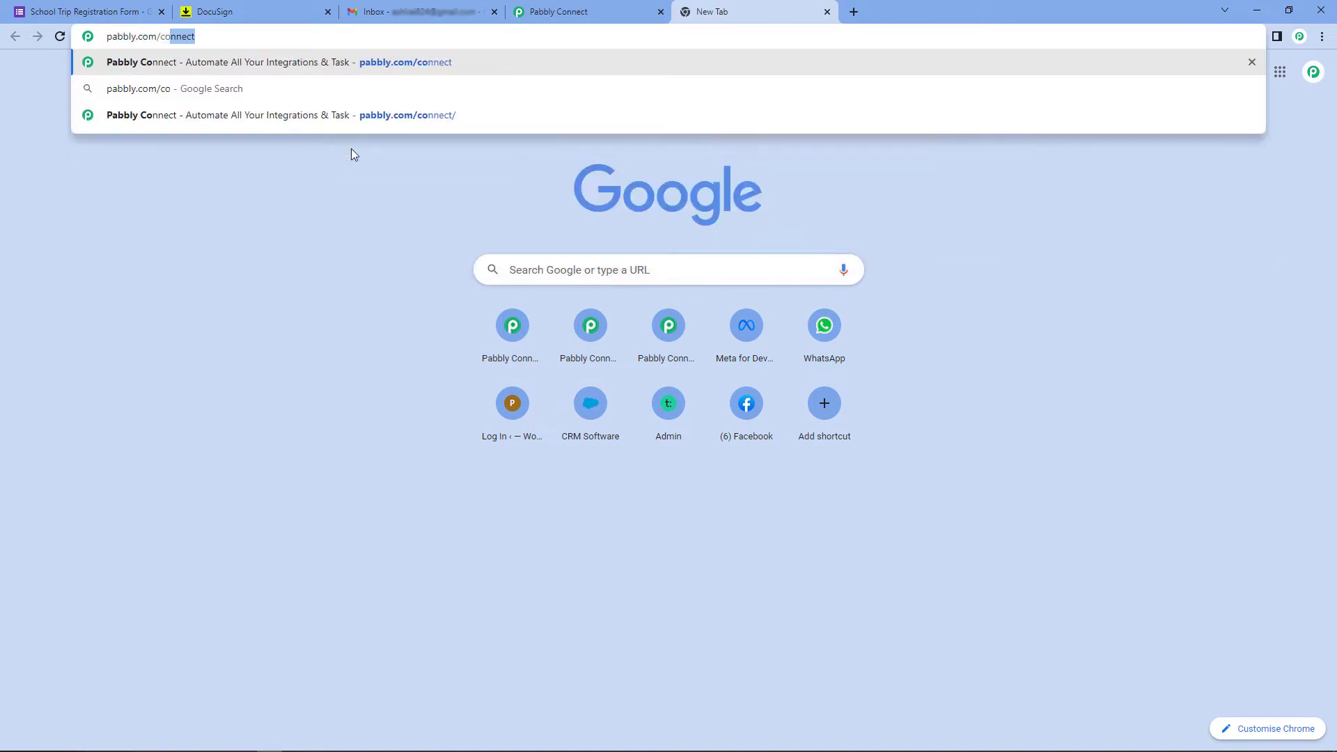
type("ct")
key("Return")
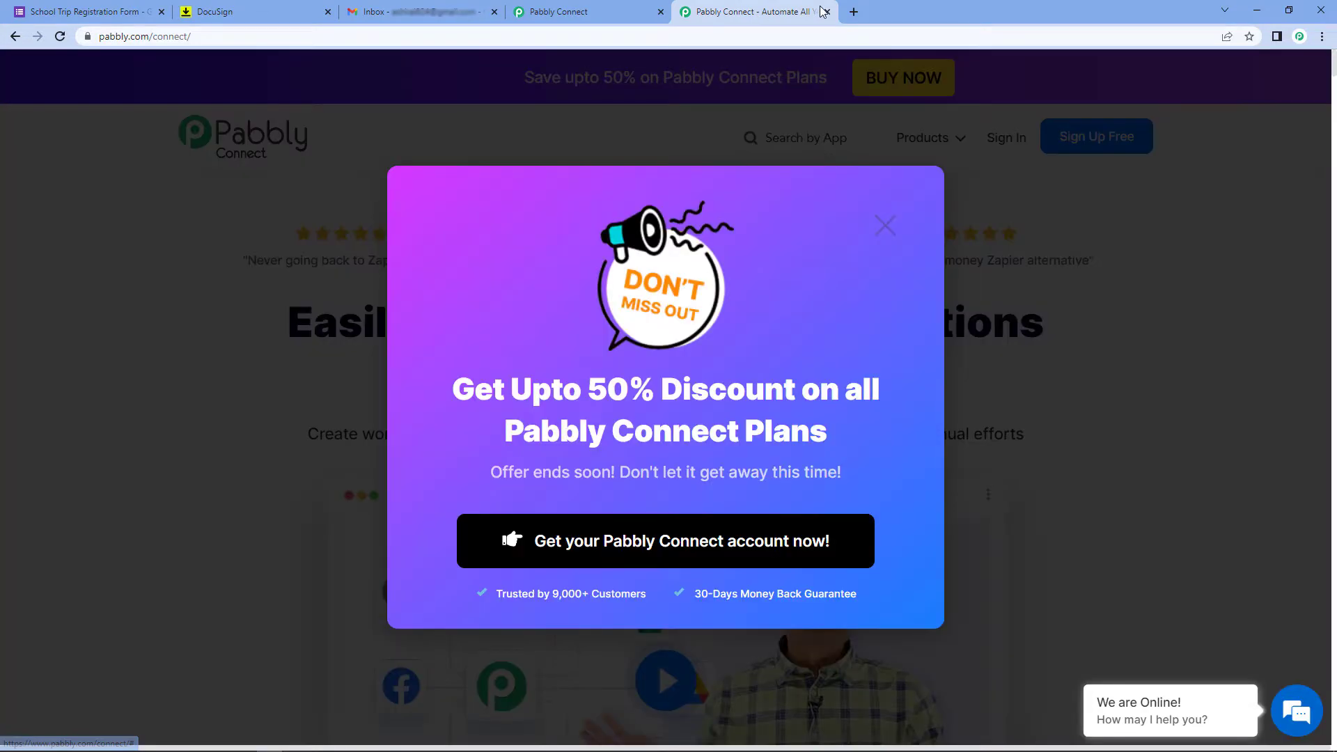
left_click(827, 11)
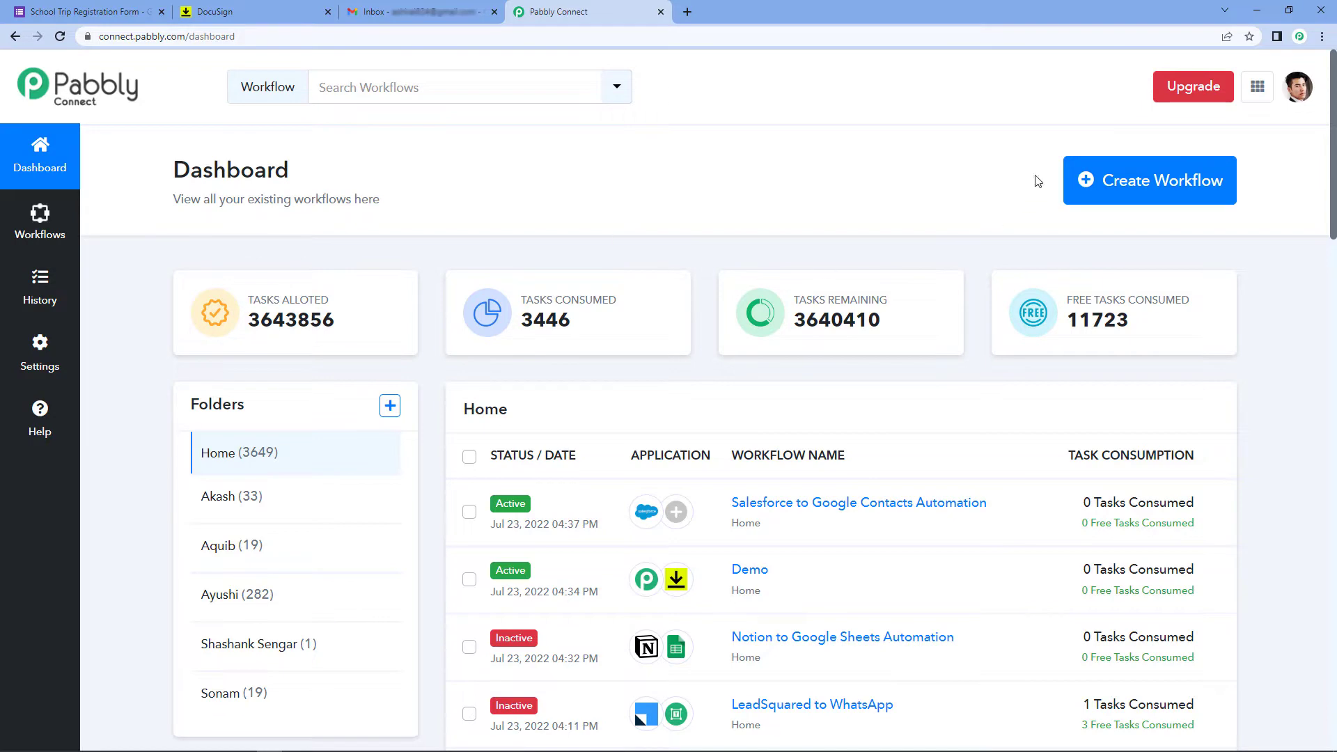
Create a new workflow named 'Google Forms to DocuSign', fixing typos in the name
left_click(1129, 193)
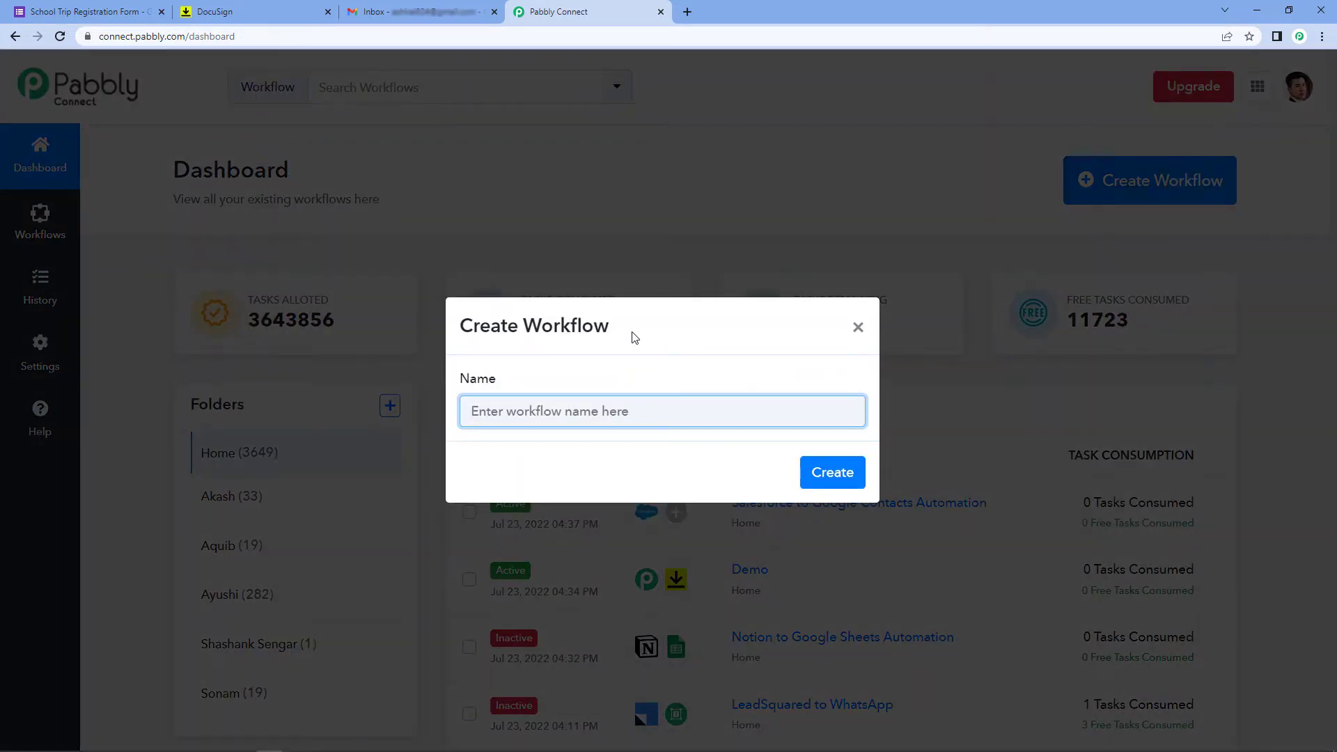
type("Goolg")
key("BackSpace")
type("gle Forms to")
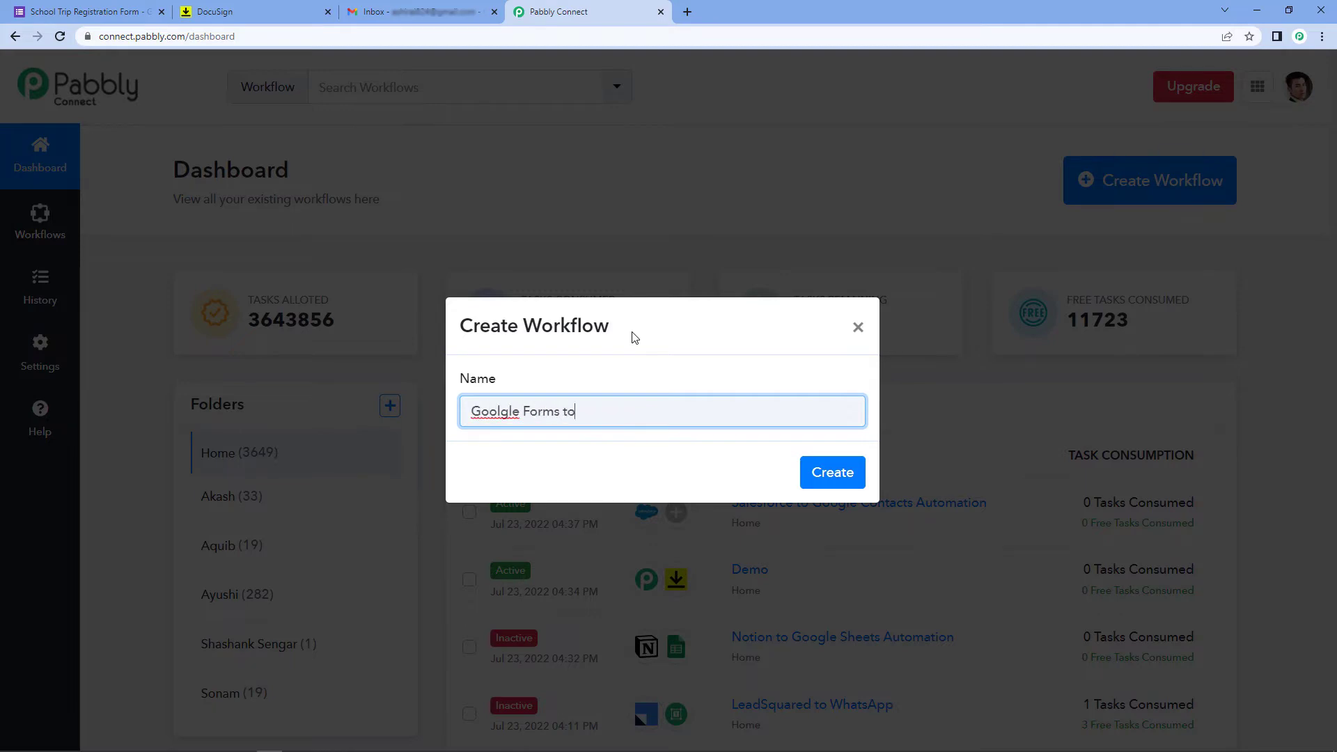
type(" DocuSy=")
key("BackSpace")
type("gn")
left_click(498, 412)
key("BackSpace")
left_click(773, 496)
left_click(825, 479)
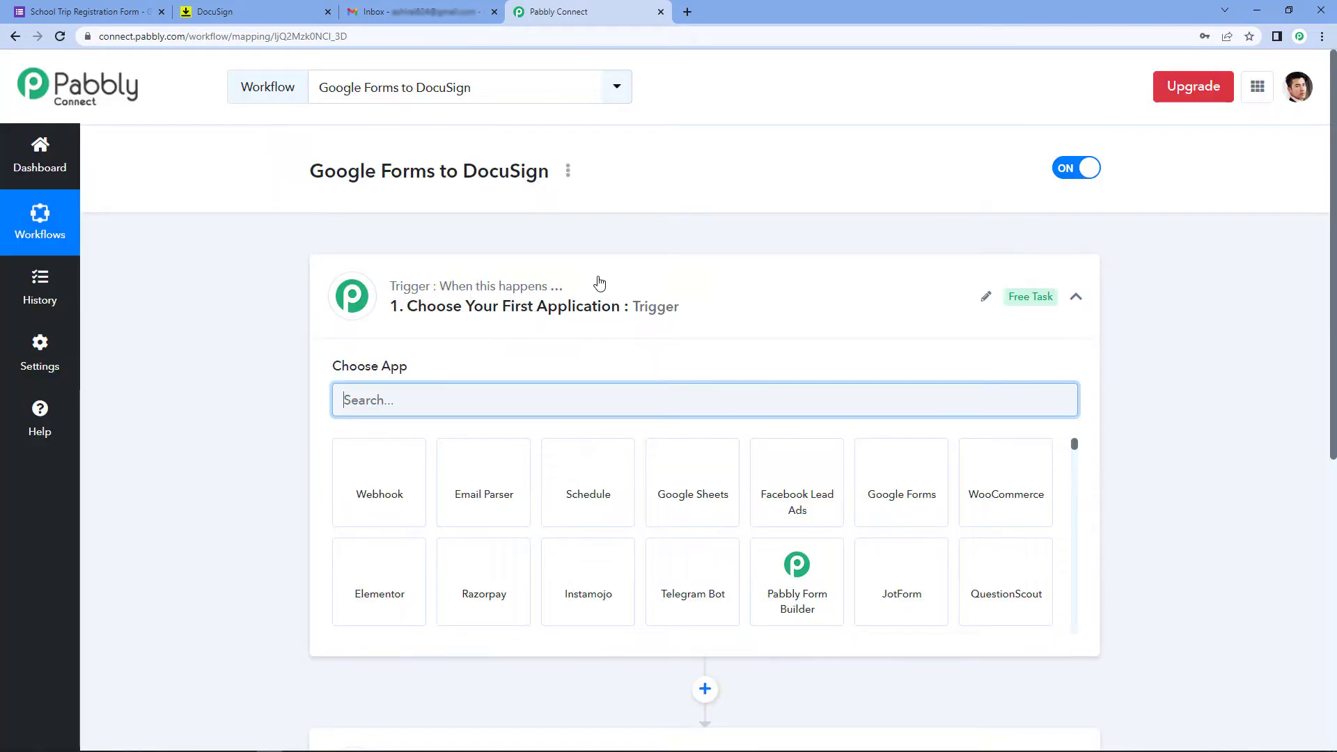
Collapse and re-expand the trigger step to show its app choices
left_click(598, 282)
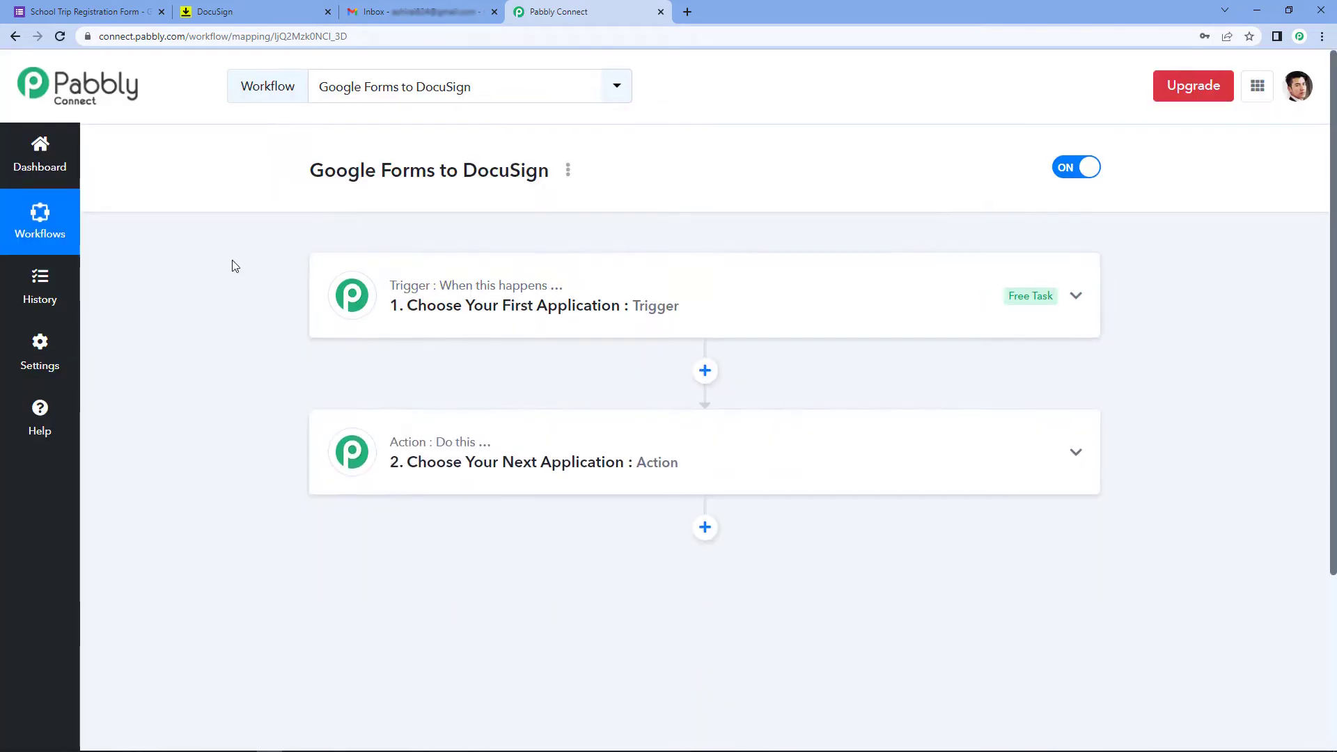
scroll(233, 266, "down", 1)
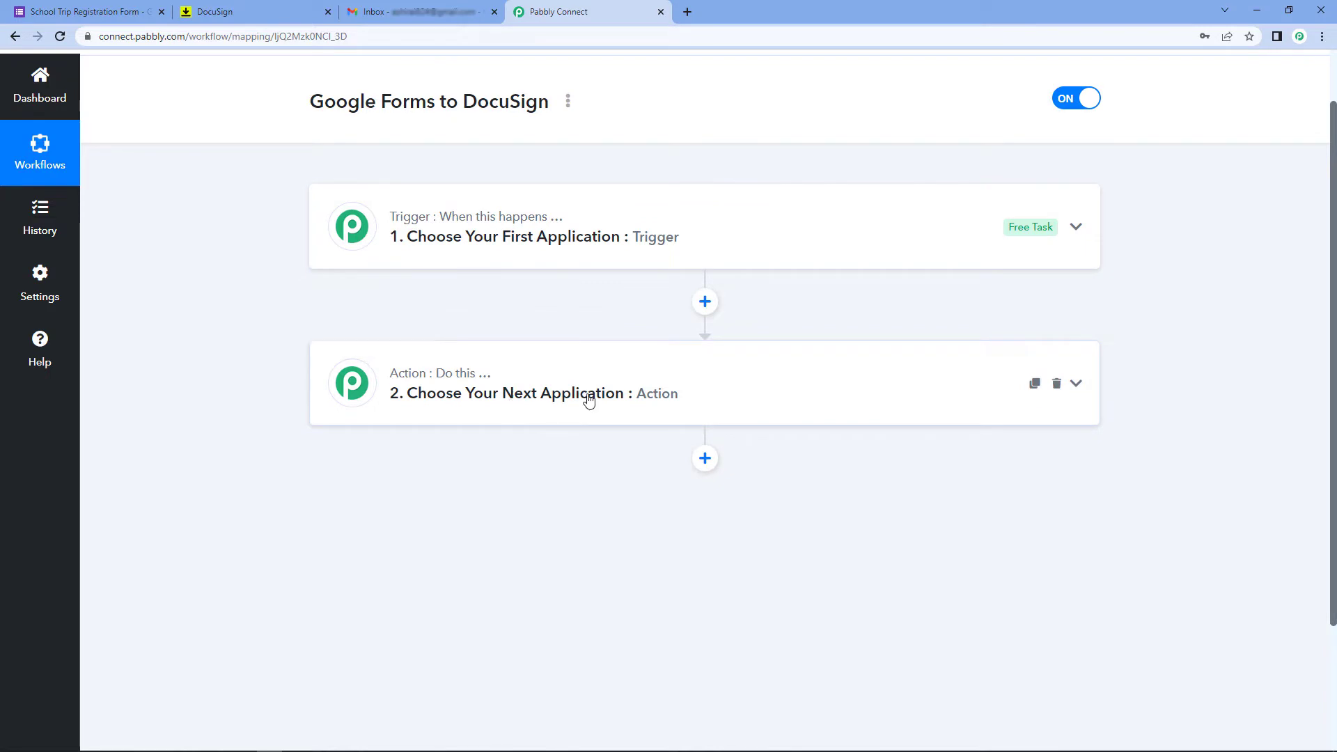
left_click(403, 249)
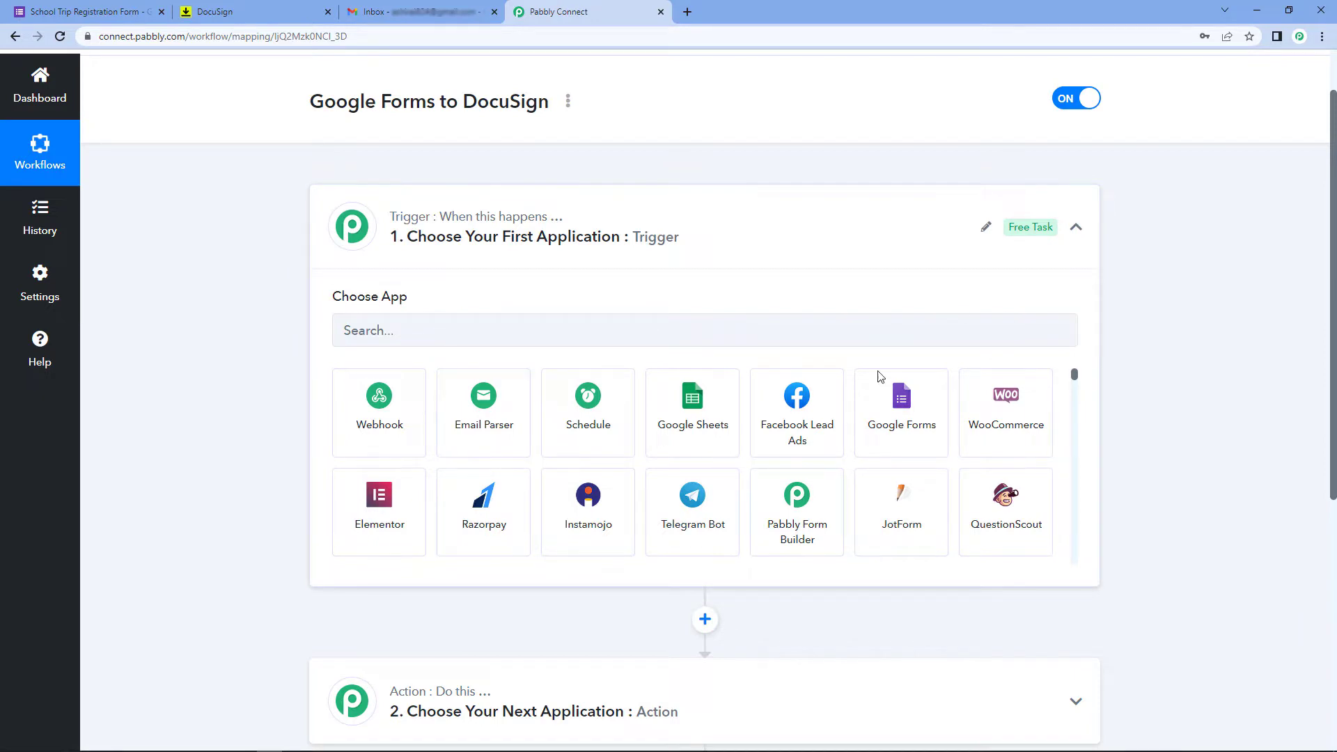
Set the trigger to Google Forms with the New Response Received event and reveal its webhook URL
left_click(898, 409)
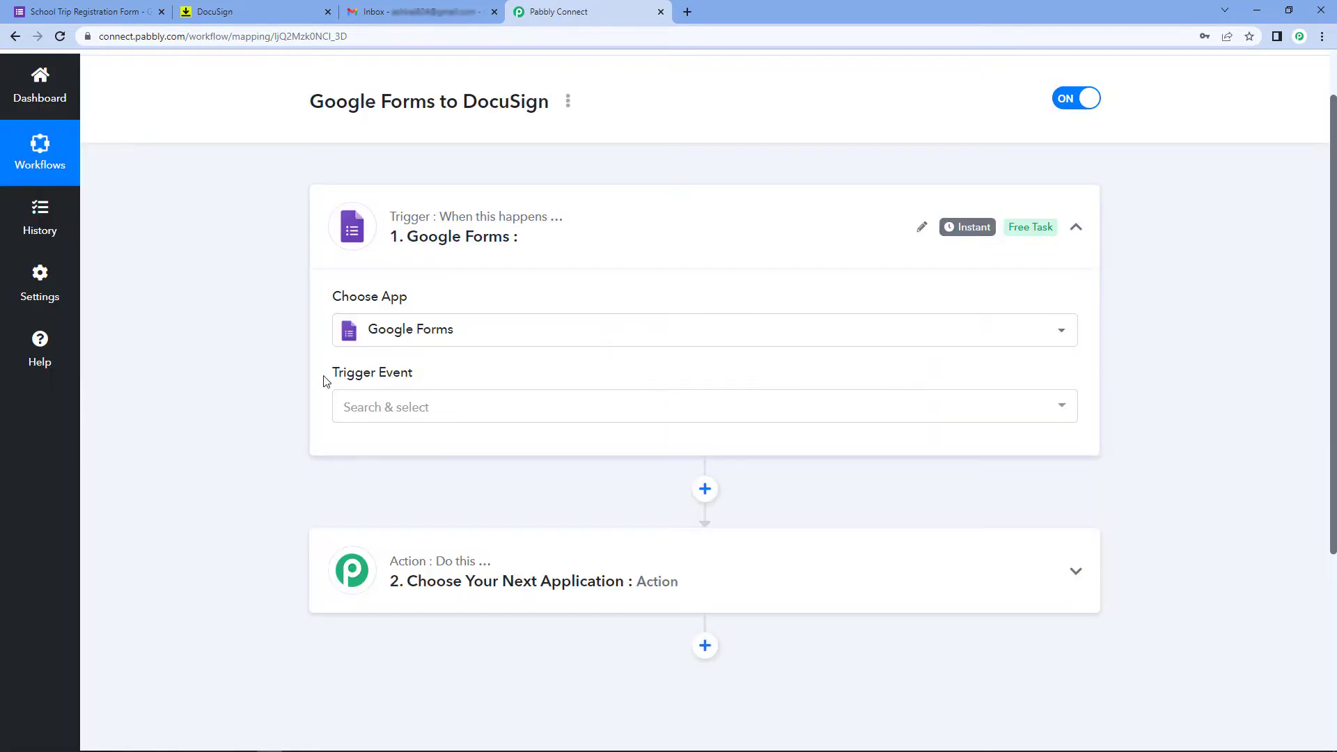
left_click(453, 417)
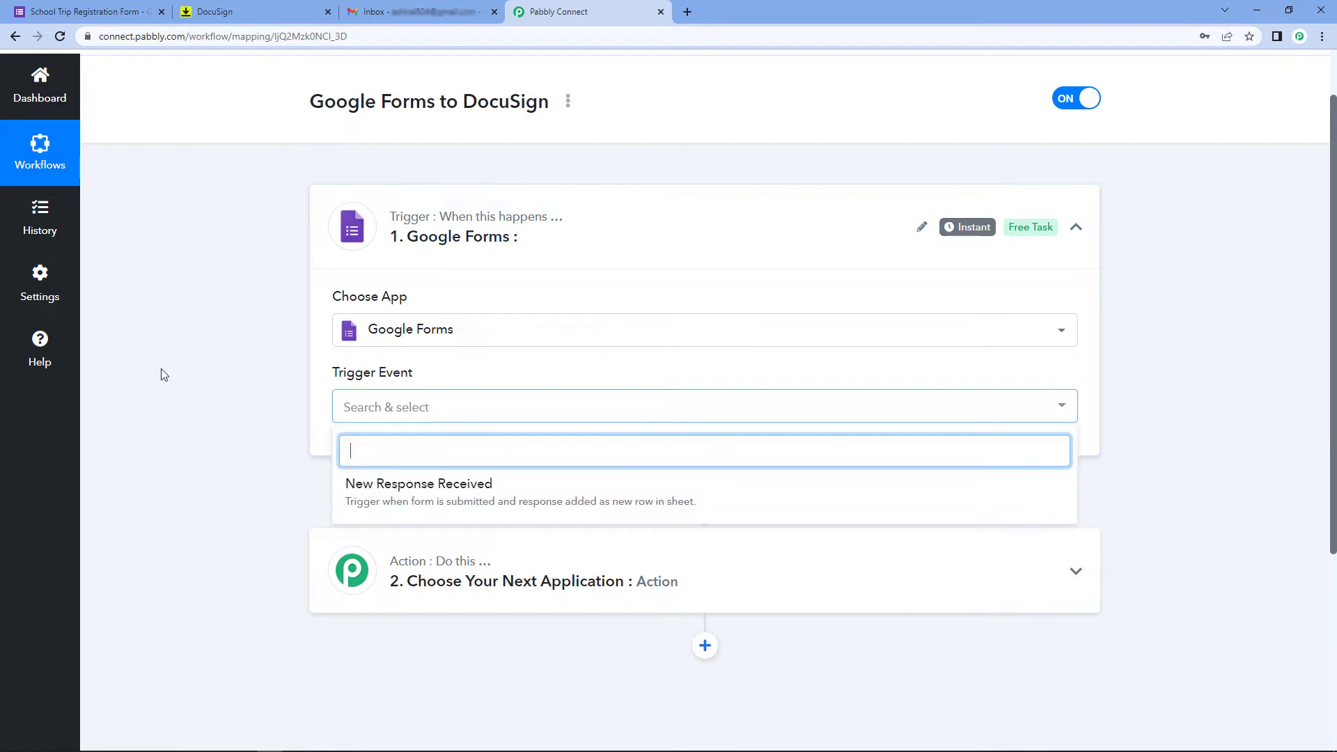
scroll(241, 378, "down", 1)
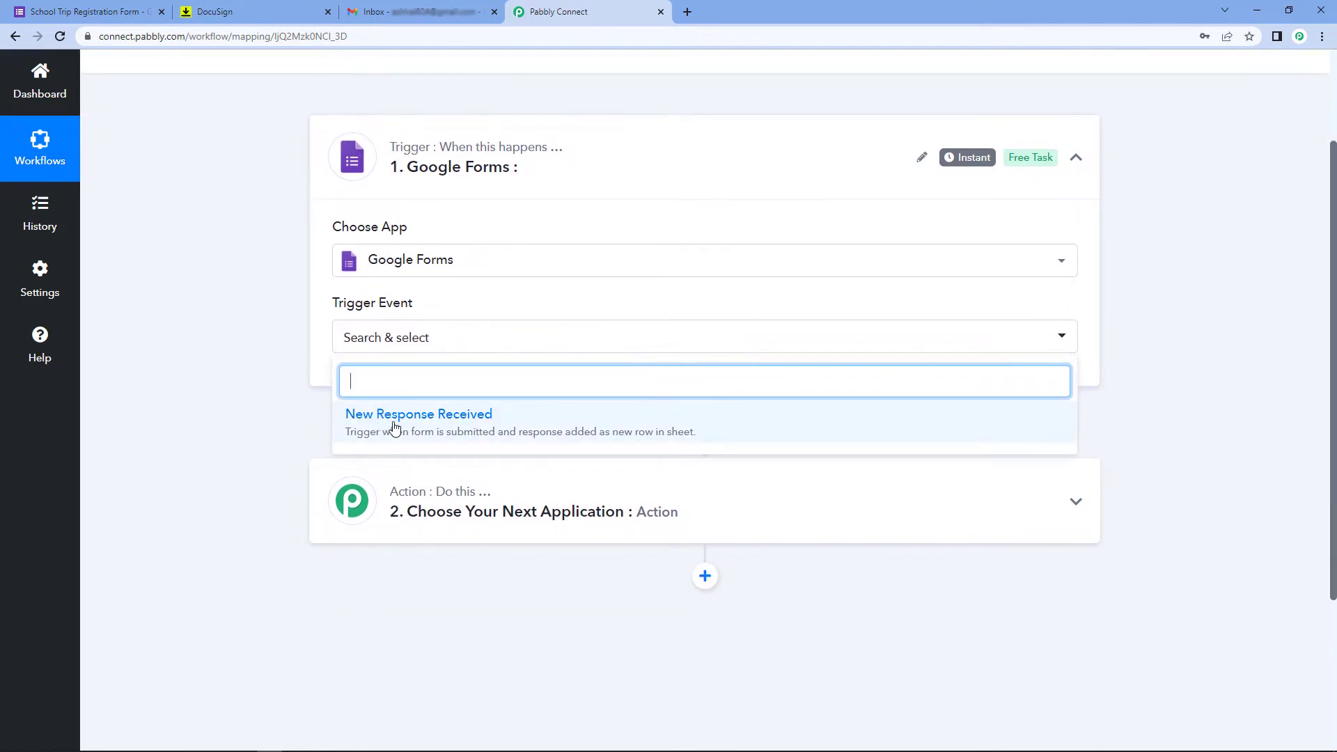
left_click(394, 420)
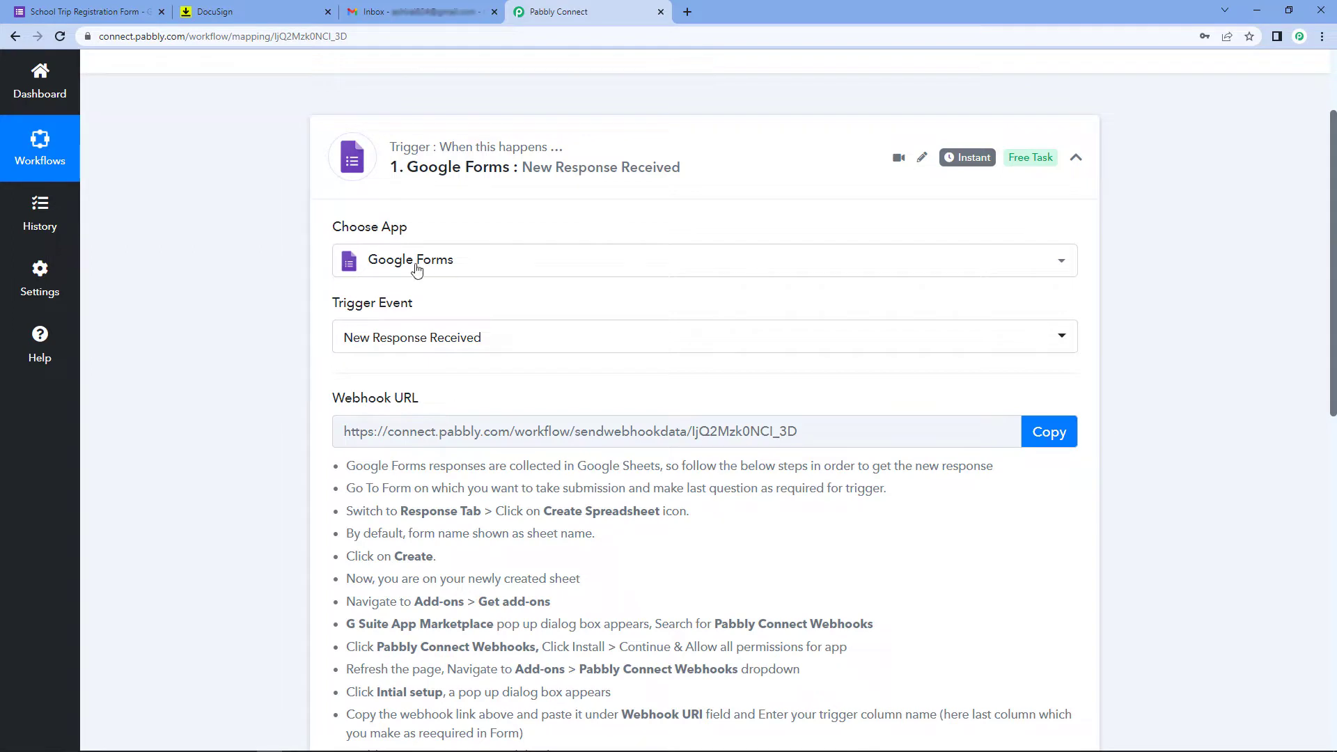
mouse_move(381, 405)
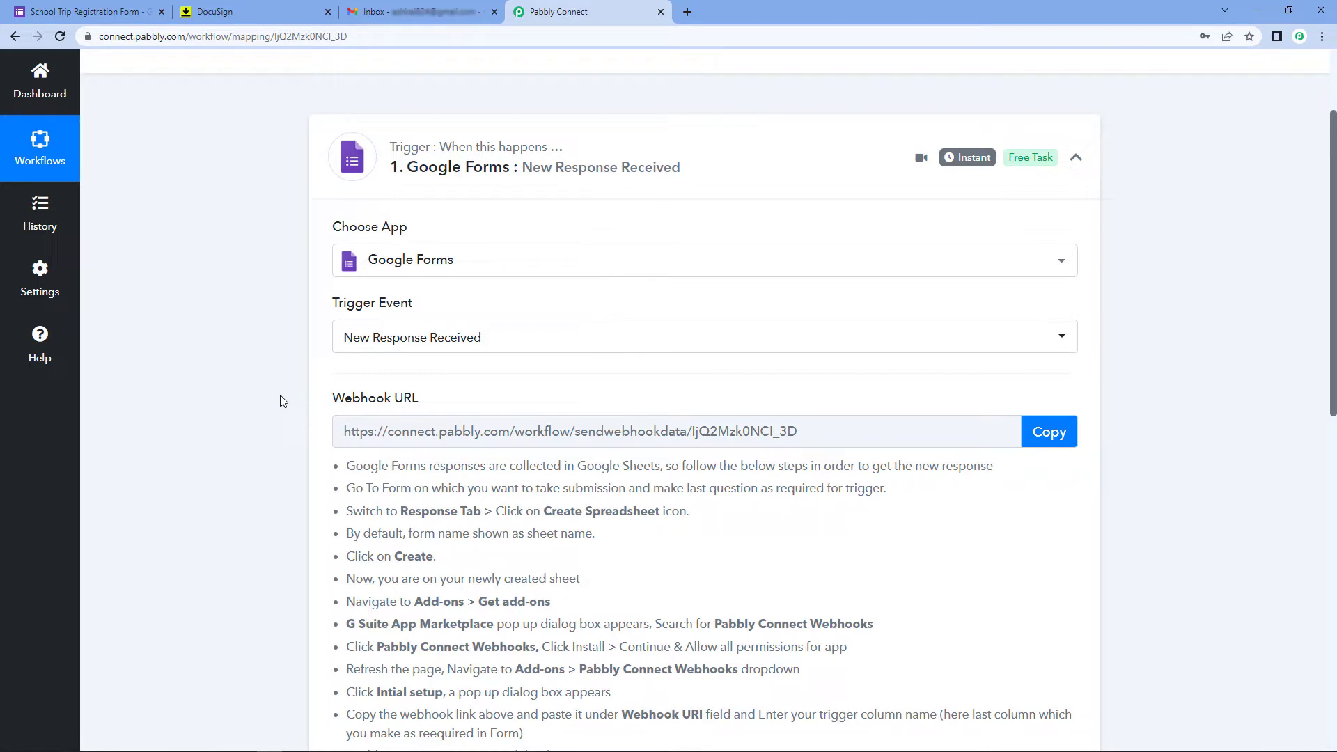
scroll(282, 401, "down", 2)
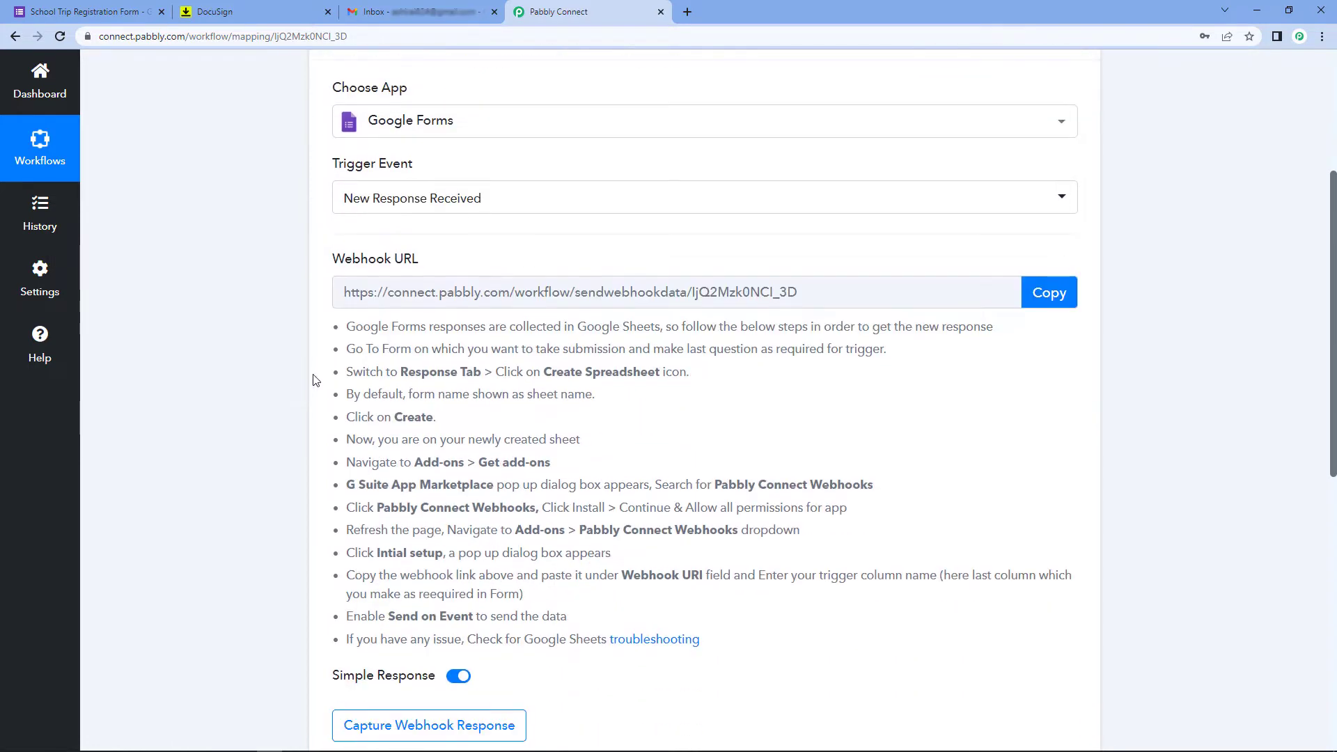
Copy the webhook URL, review the setup steps, and switch to the School Trip Registration Form
left_click(1049, 292)
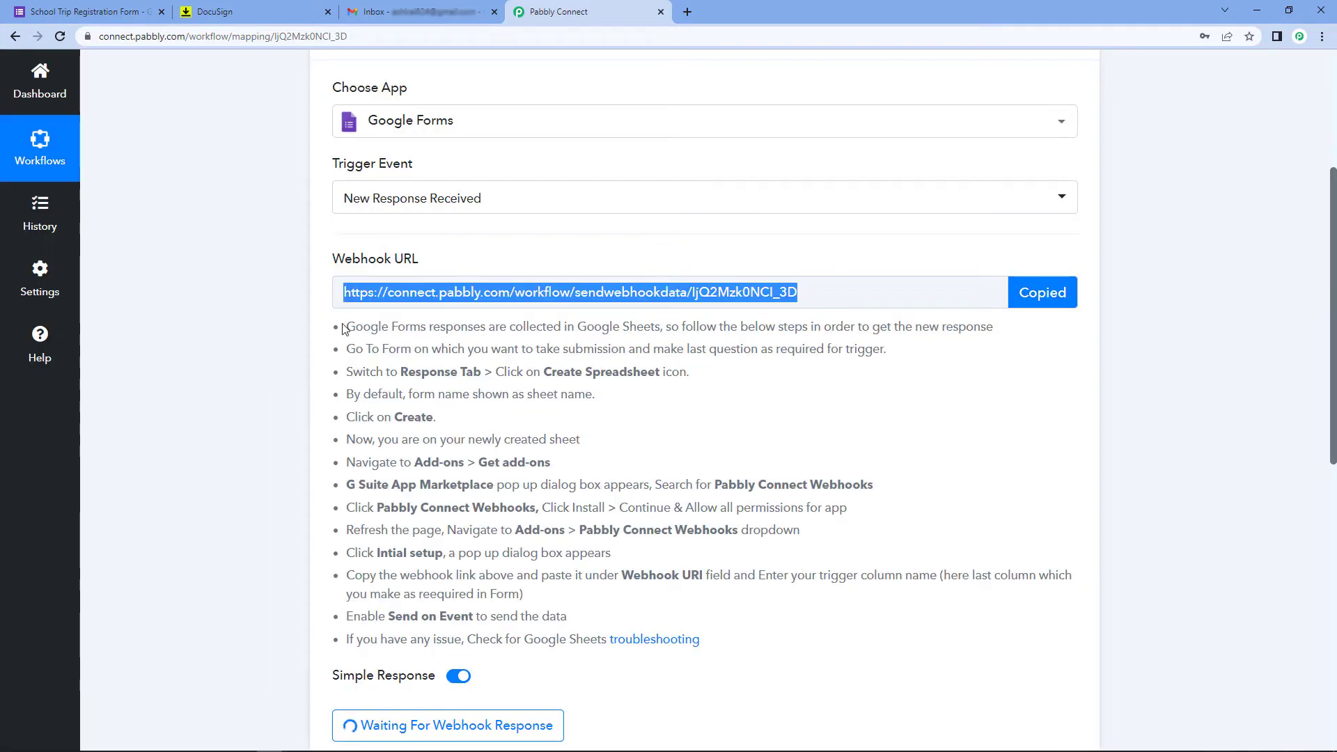
left_click_drag(342, 326, 734, 627)
left_click(733, 626)
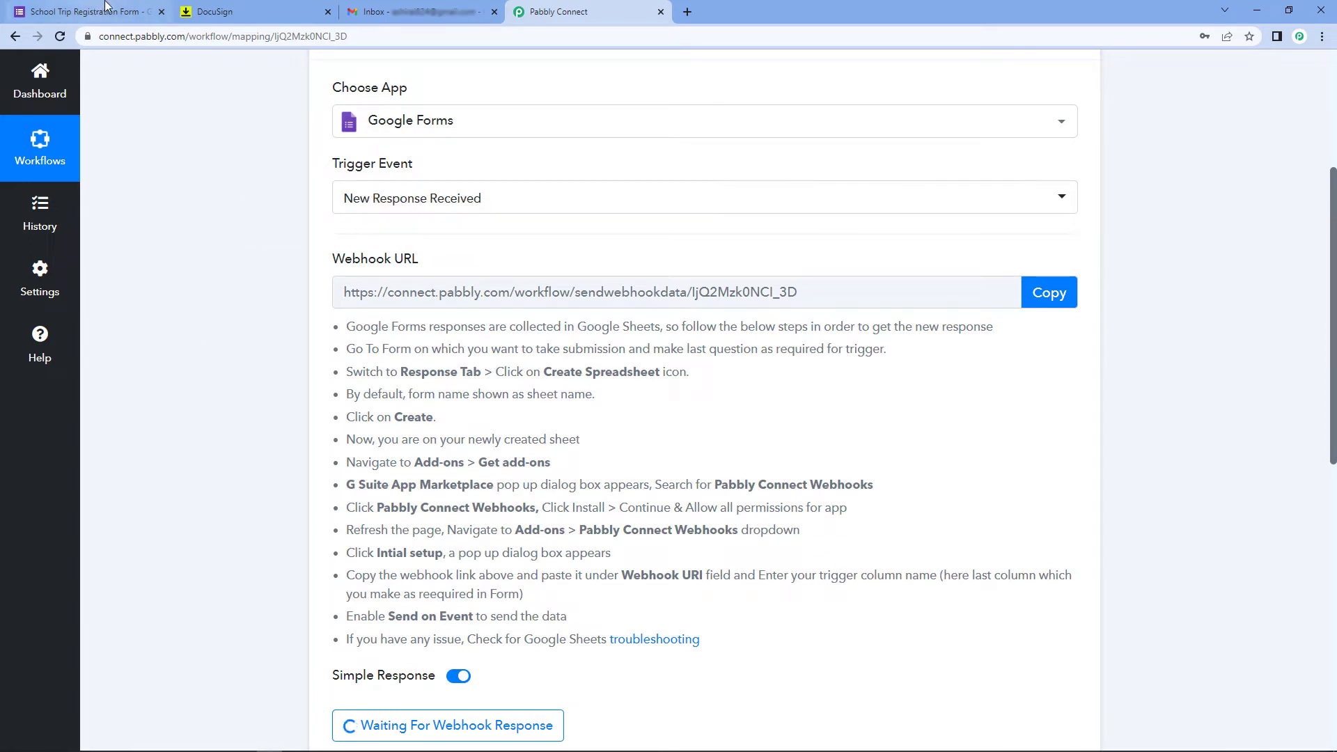
left_click(85, 8)
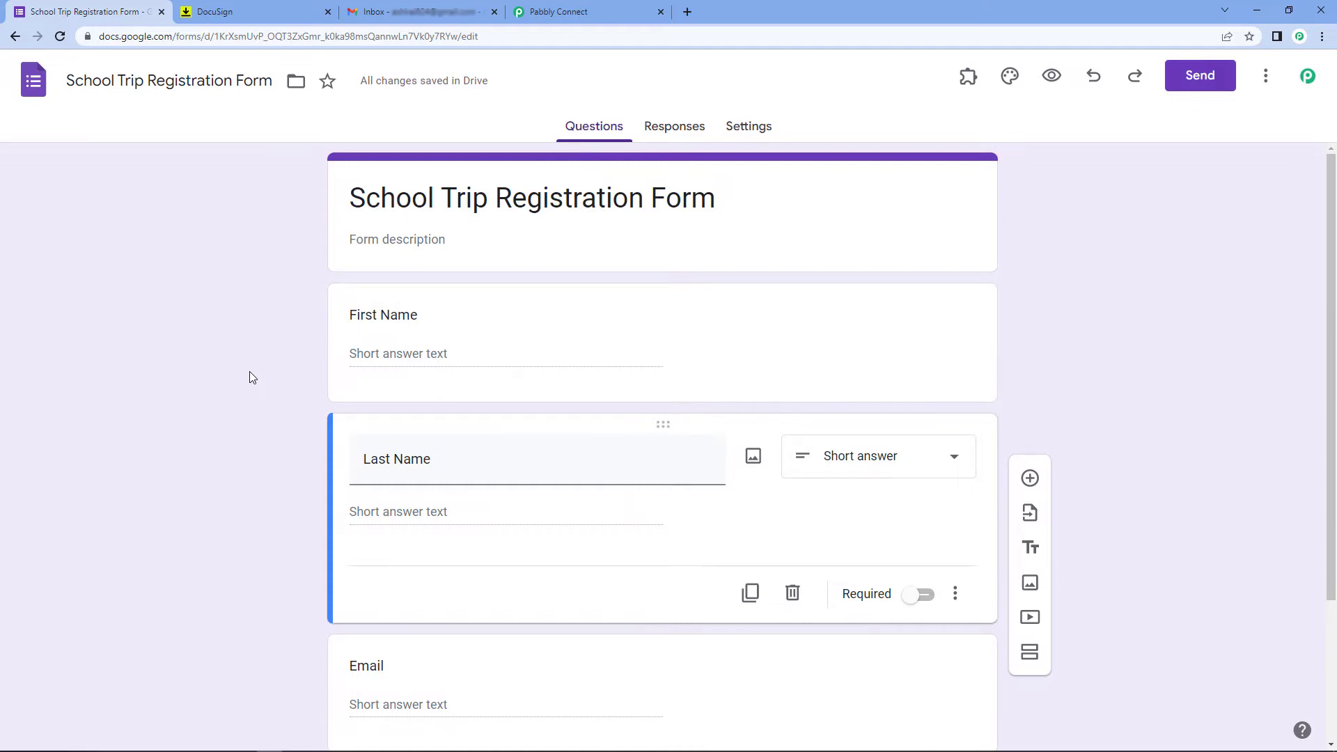
Review the form's questions and open its Responses page showing 0 responses
scroll(251, 375, "down", 2)
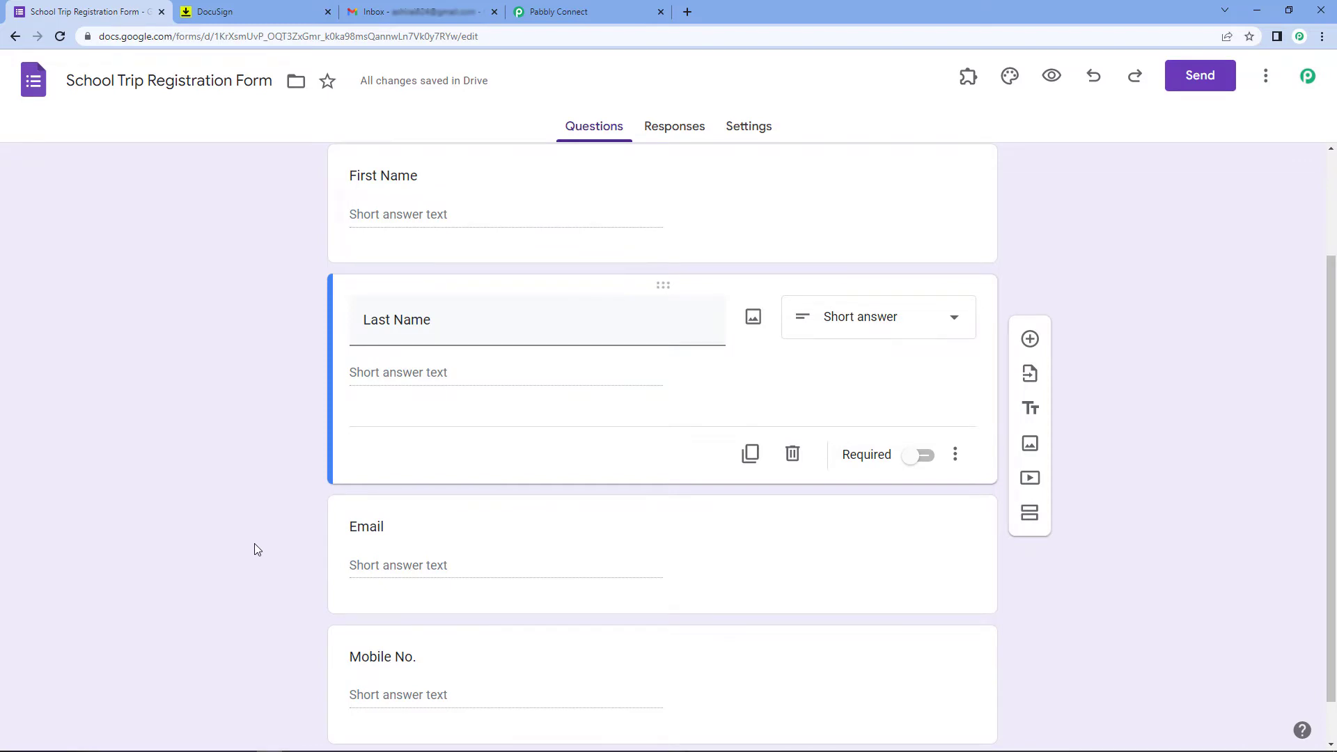
scroll(252, 544, "up", 2)
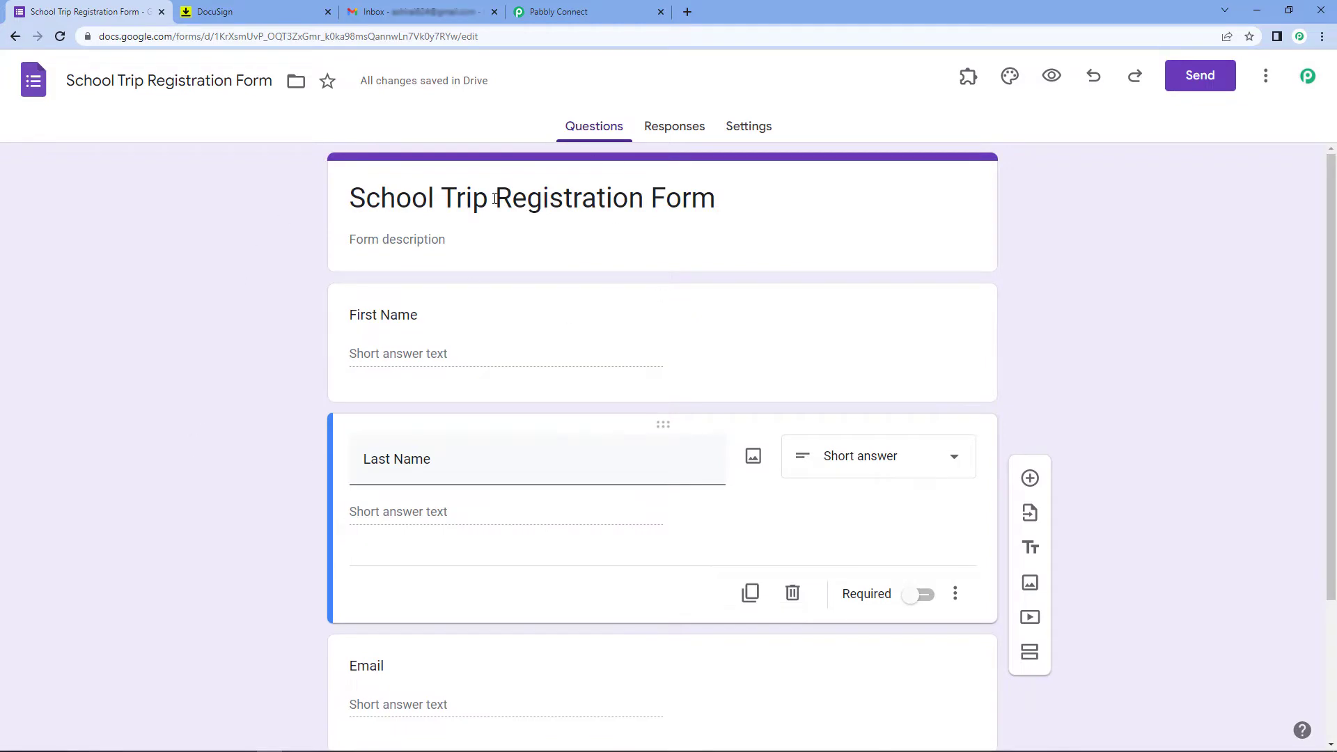
left_click(677, 131)
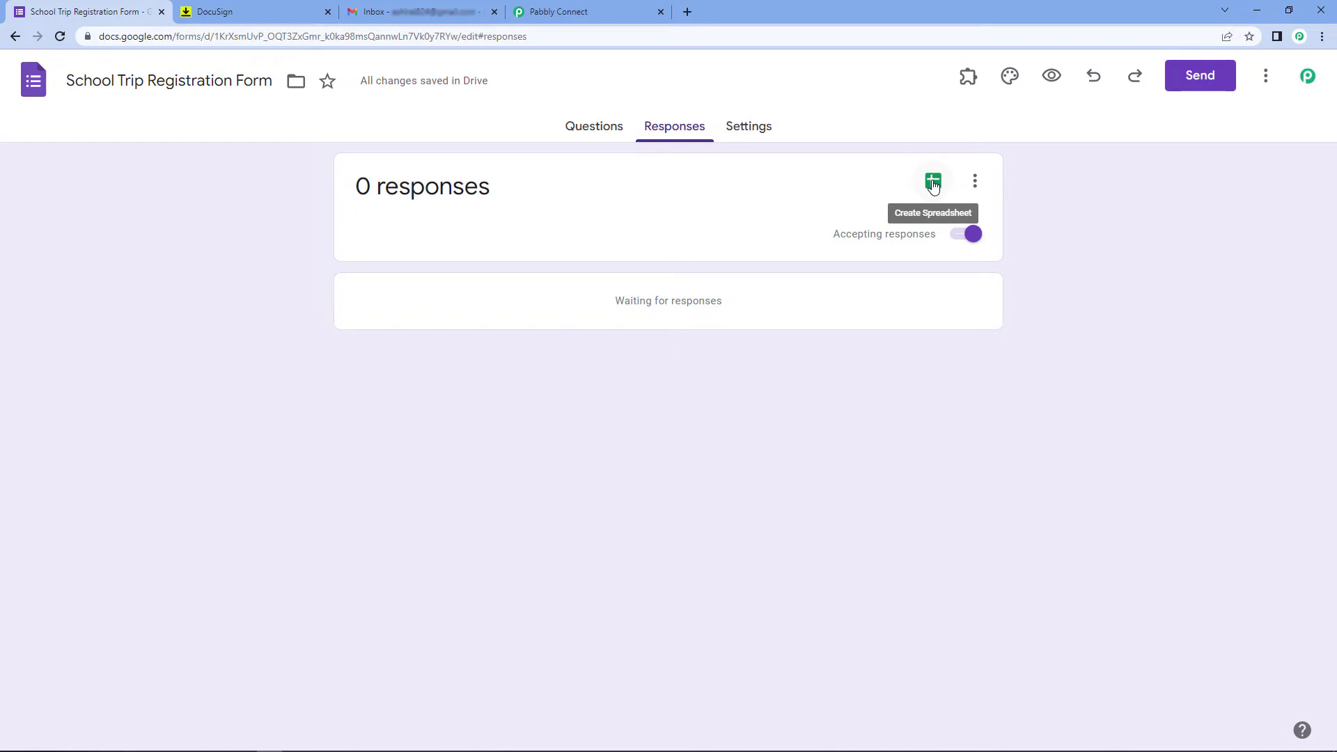
Link responses to a new spreadsheet, 'School Trip Registration Form (Responses)'
left_click(933, 182)
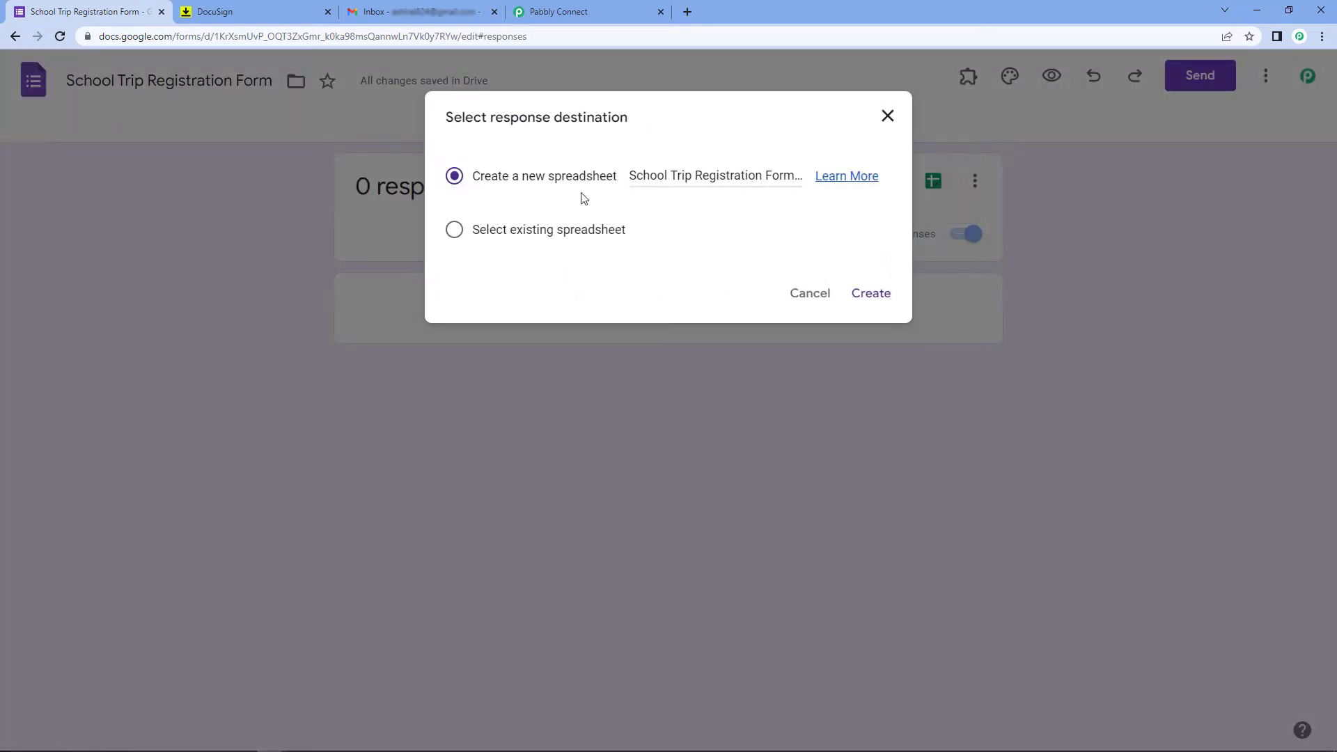
left_click(871, 293)
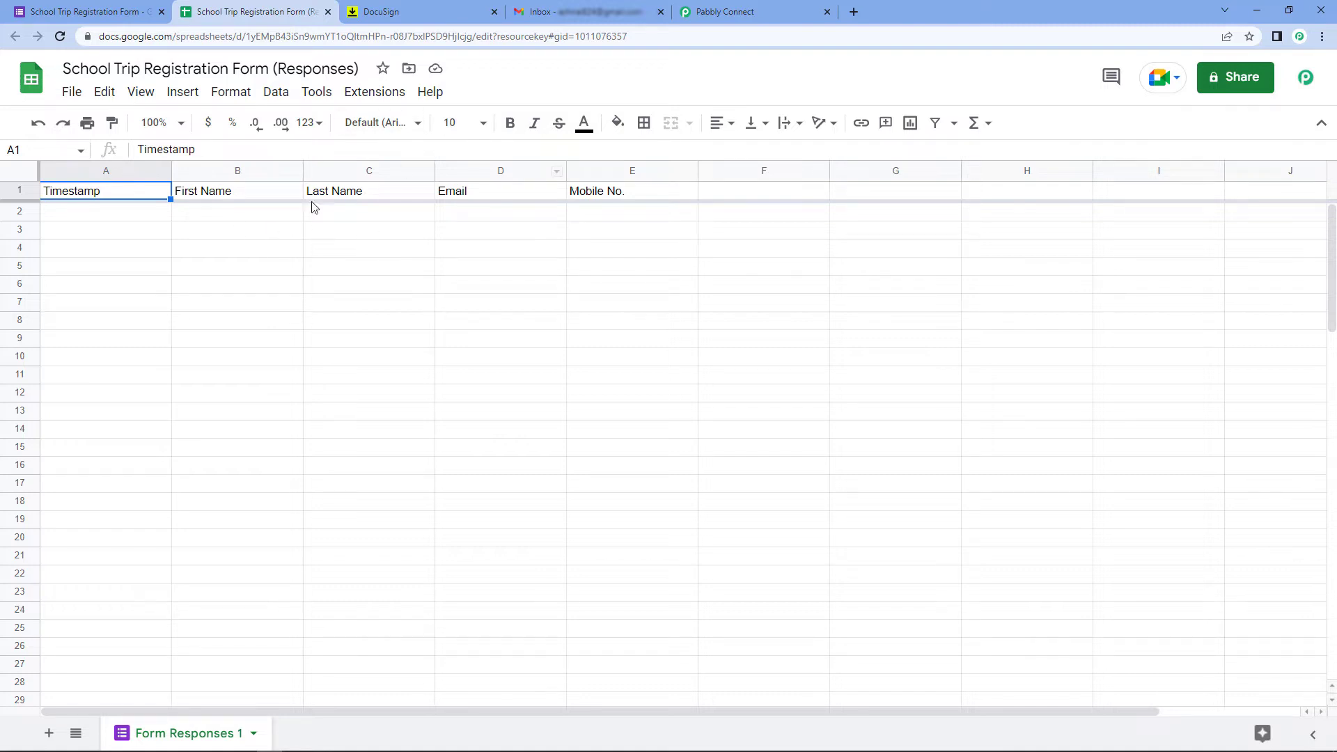
Open Extensions > Add-ons > Get add-ons in the responses spreadsheet
left_click(374, 94)
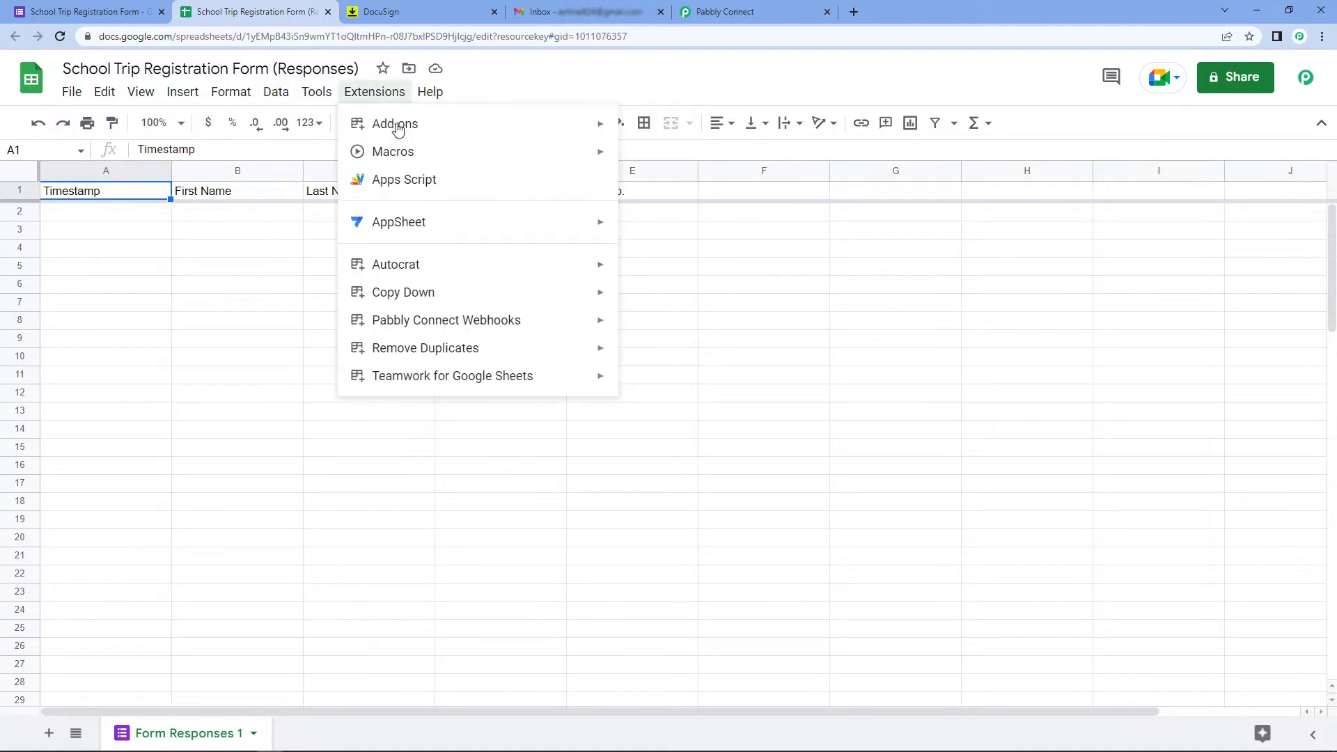
mouse_move(600, 125)
left_click(701, 132)
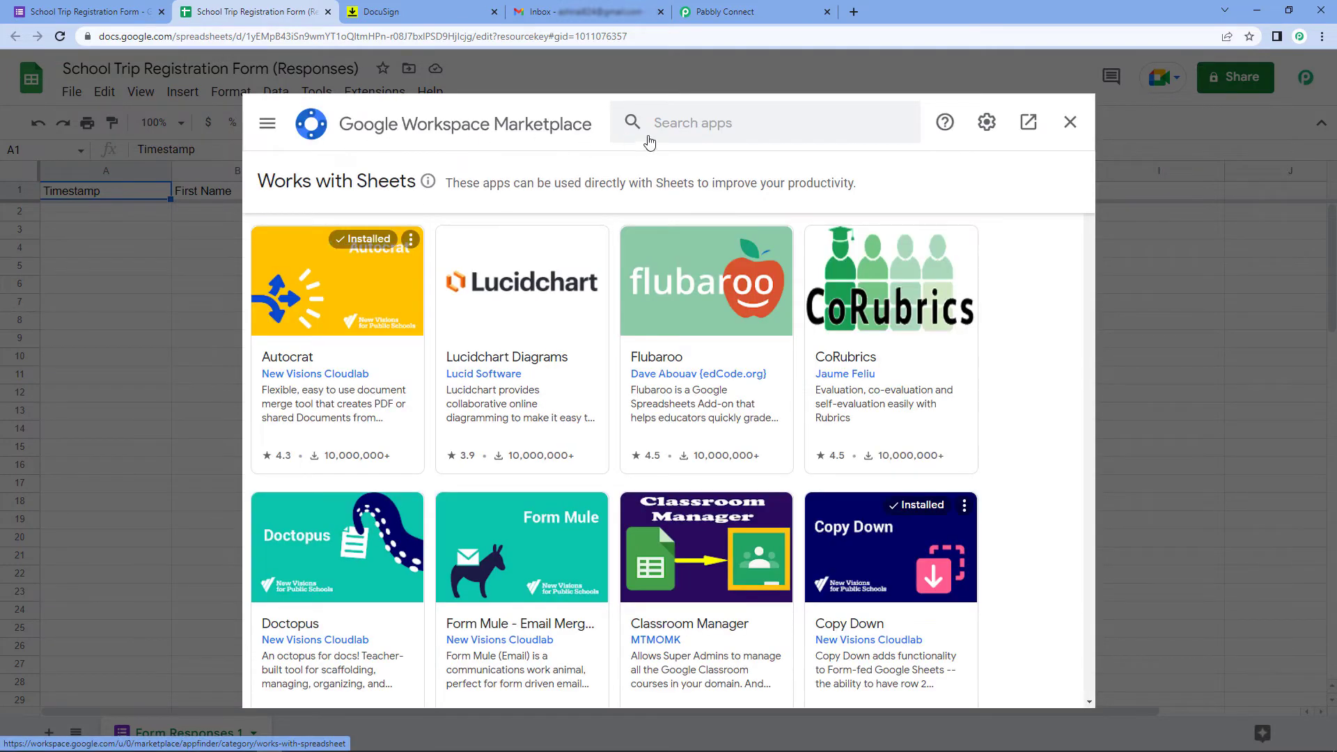
Search the Marketplace for the Pabbly Connect Webhooks add-on
left_click(673, 125)
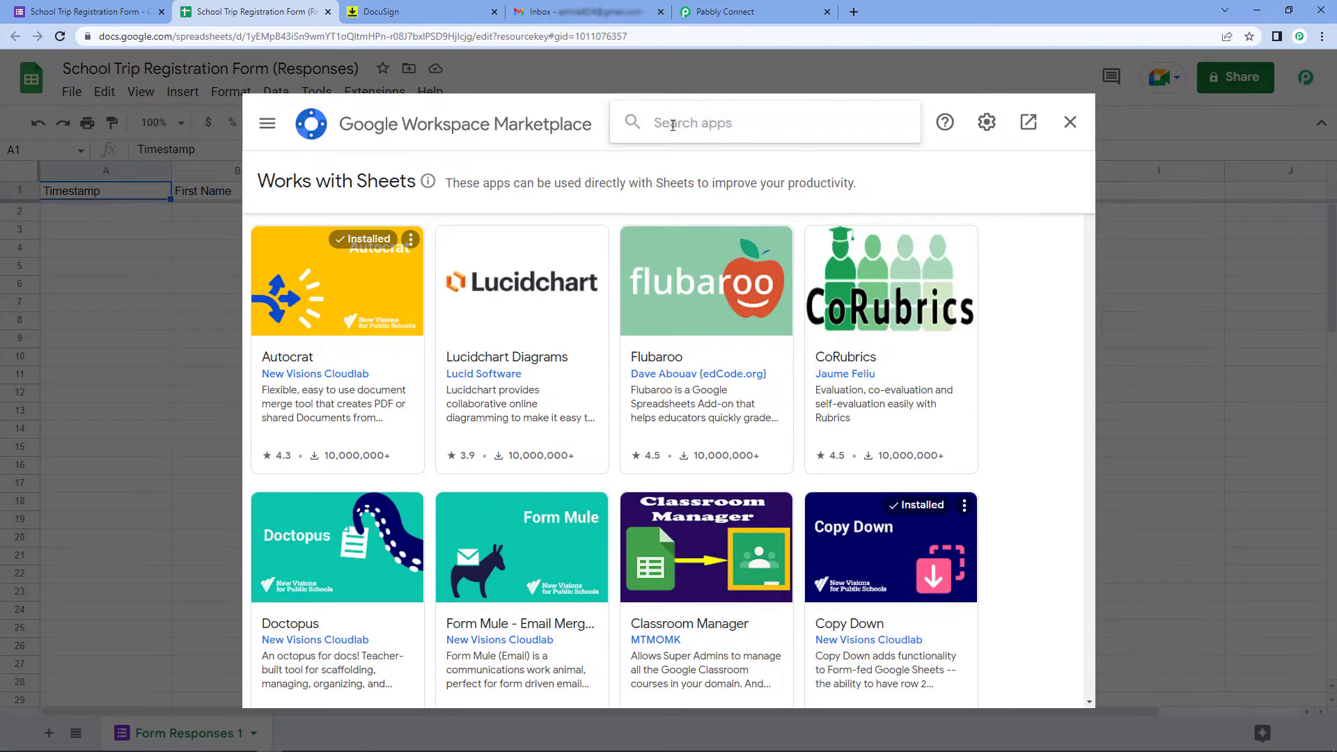
type("Pabb")
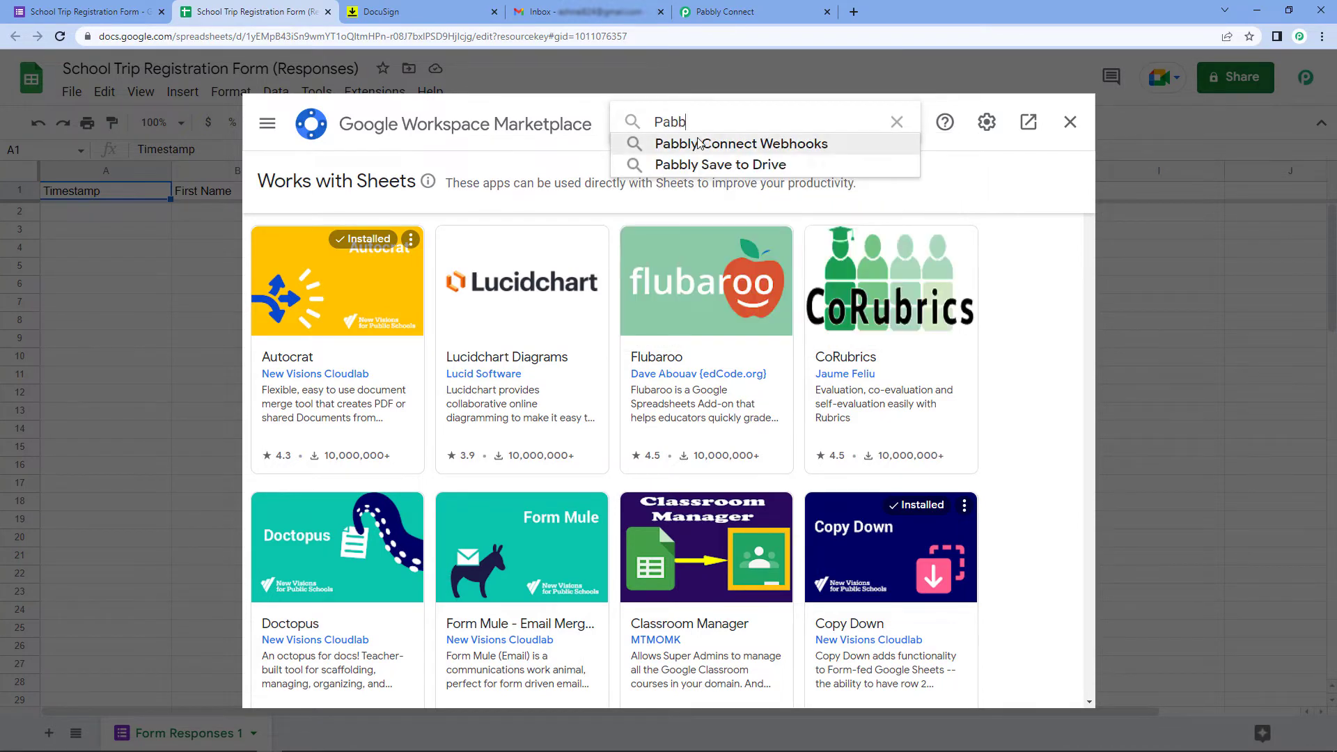
left_click(699, 143)
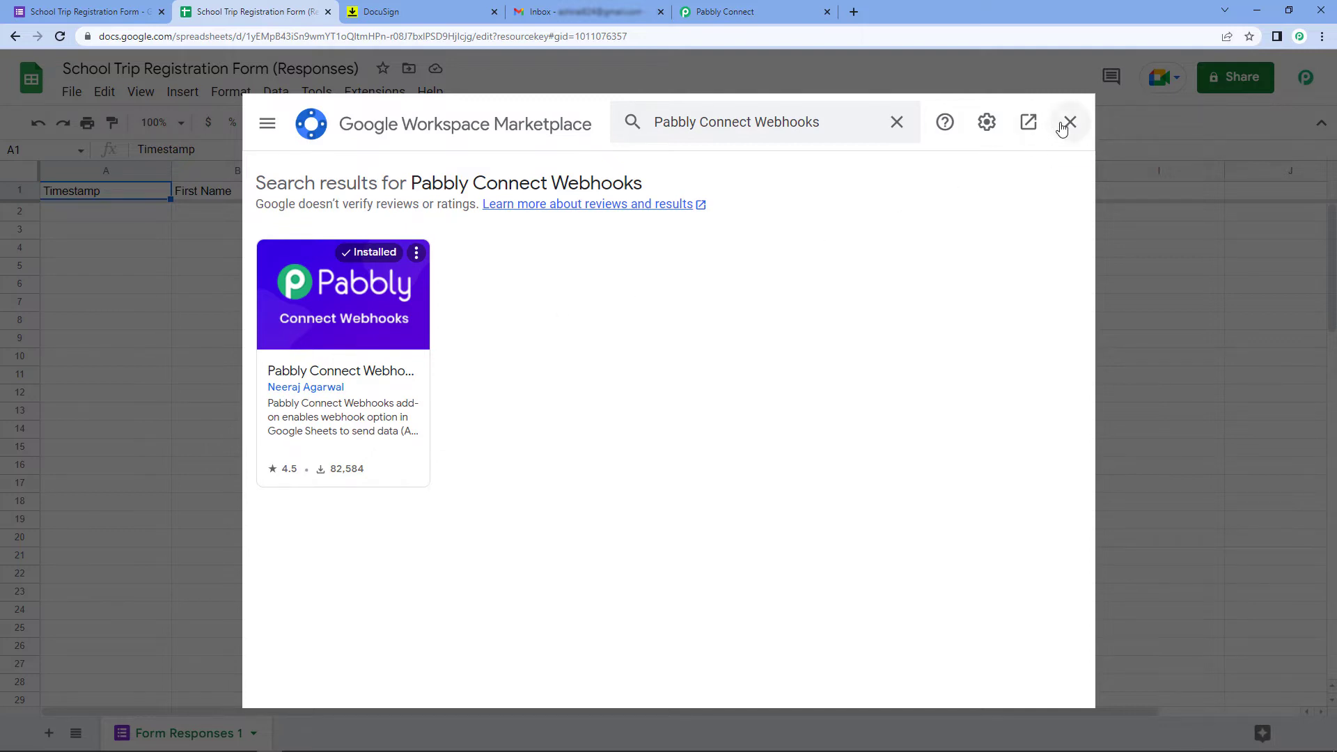
Close the Marketplace, reload the sheet, and show the Pabbly Connect Webhooks extension options
left_click(1062, 126)
left_click(60, 37)
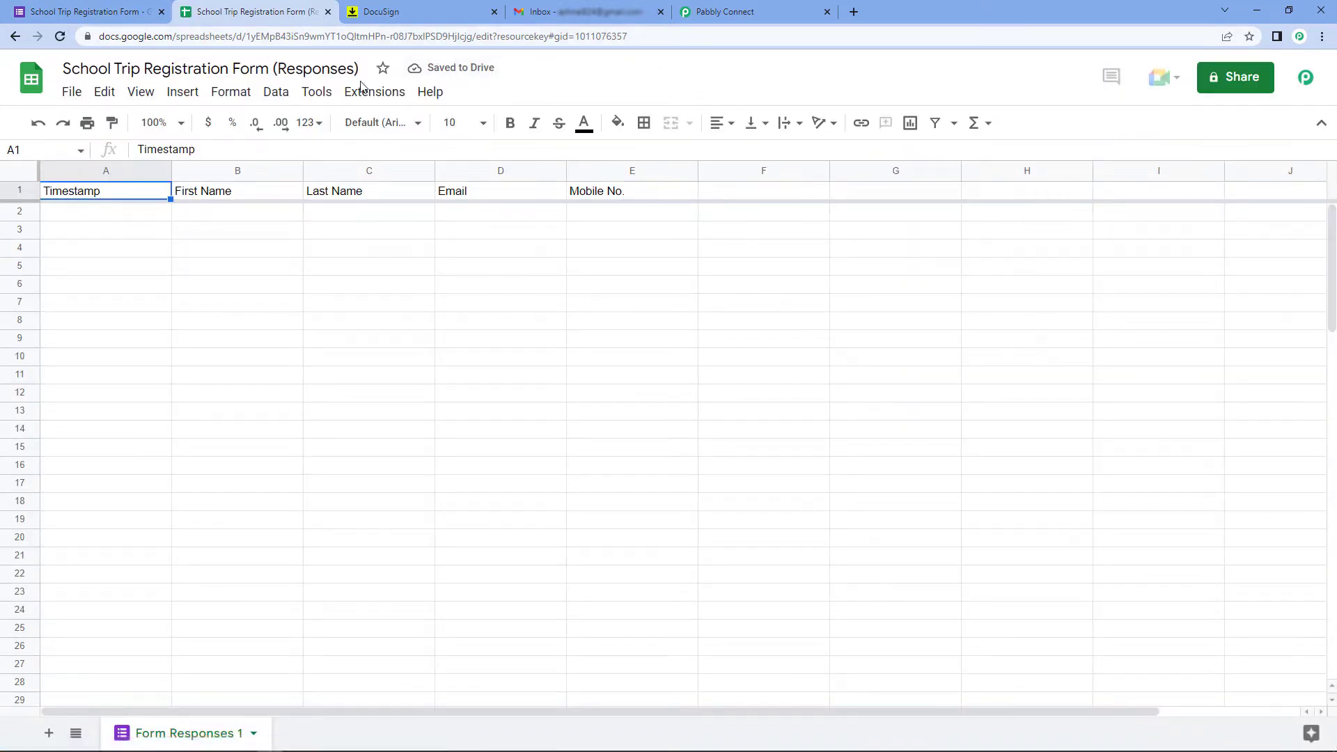
left_click(375, 98)
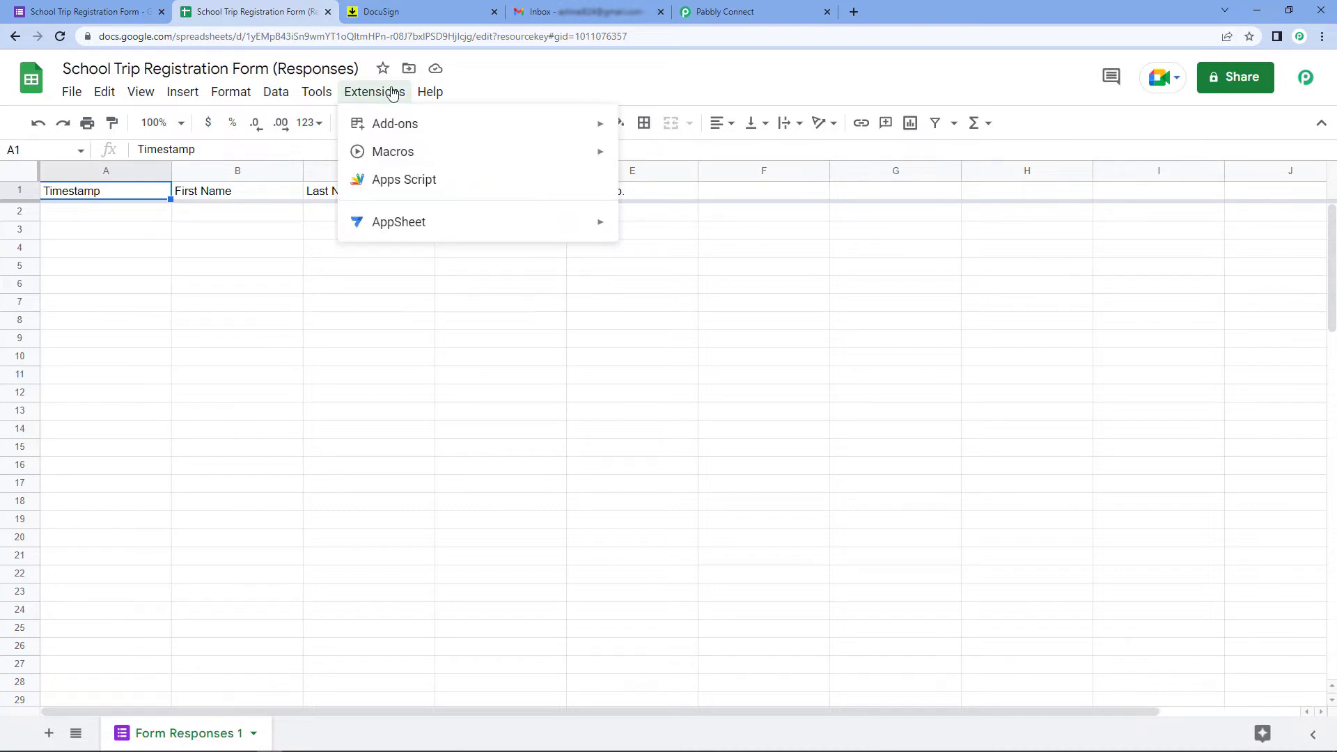
mouse_move(465, 335)
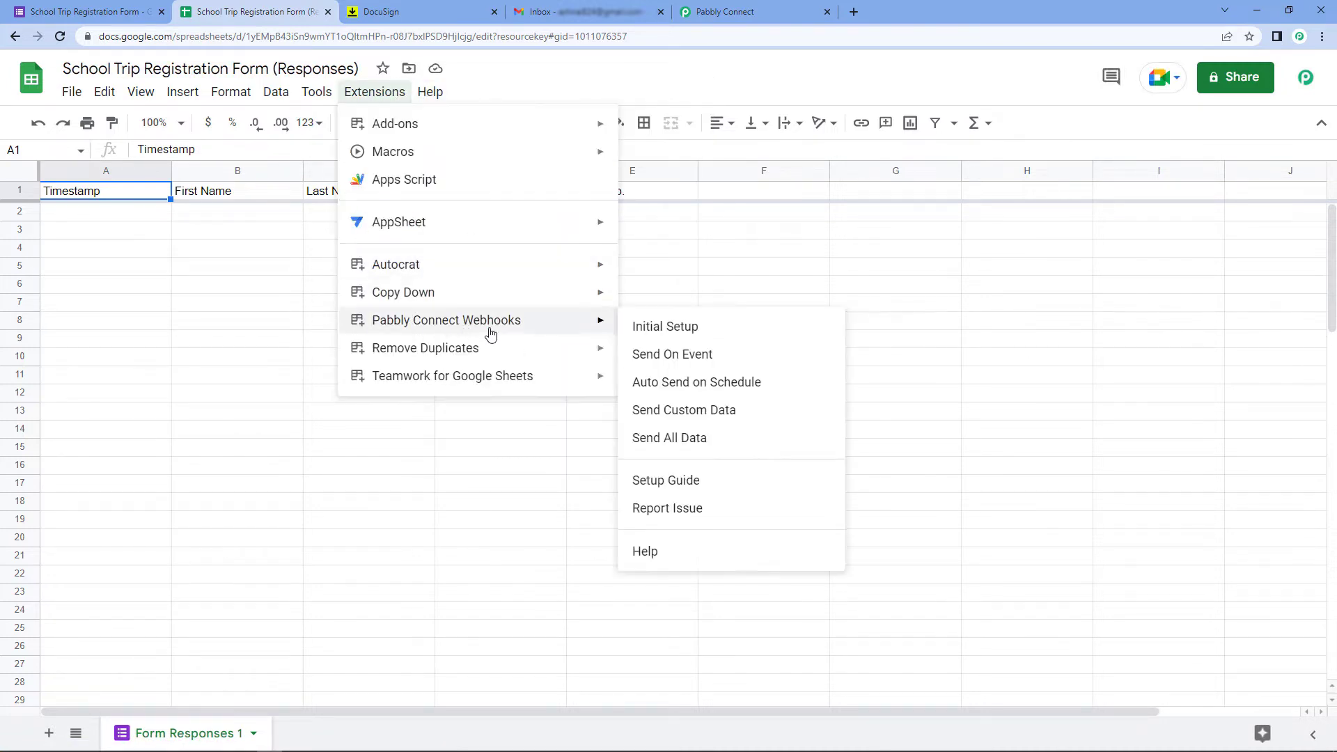
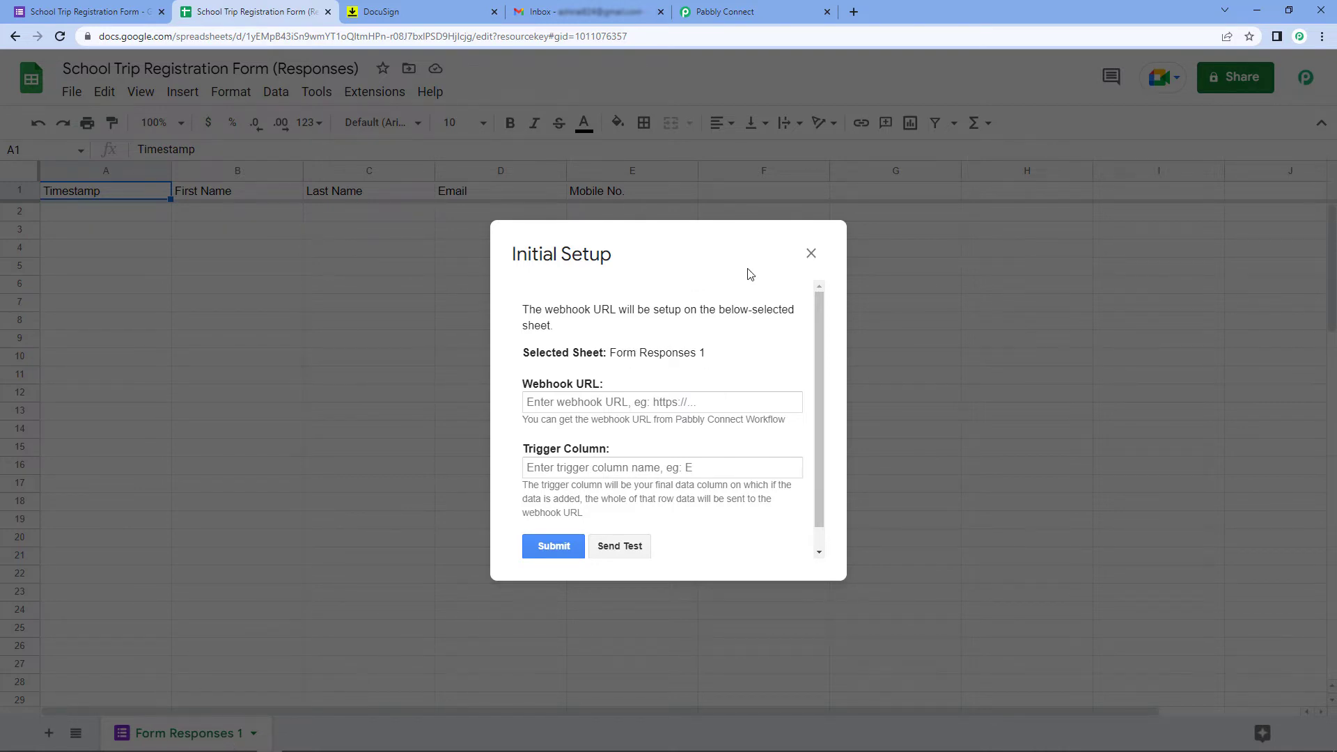
Copy the Pabbly workflow's webhook URL and paste it into the Initial Setup Webhook URL field
left_click_drag(654, 256, 722, 258)
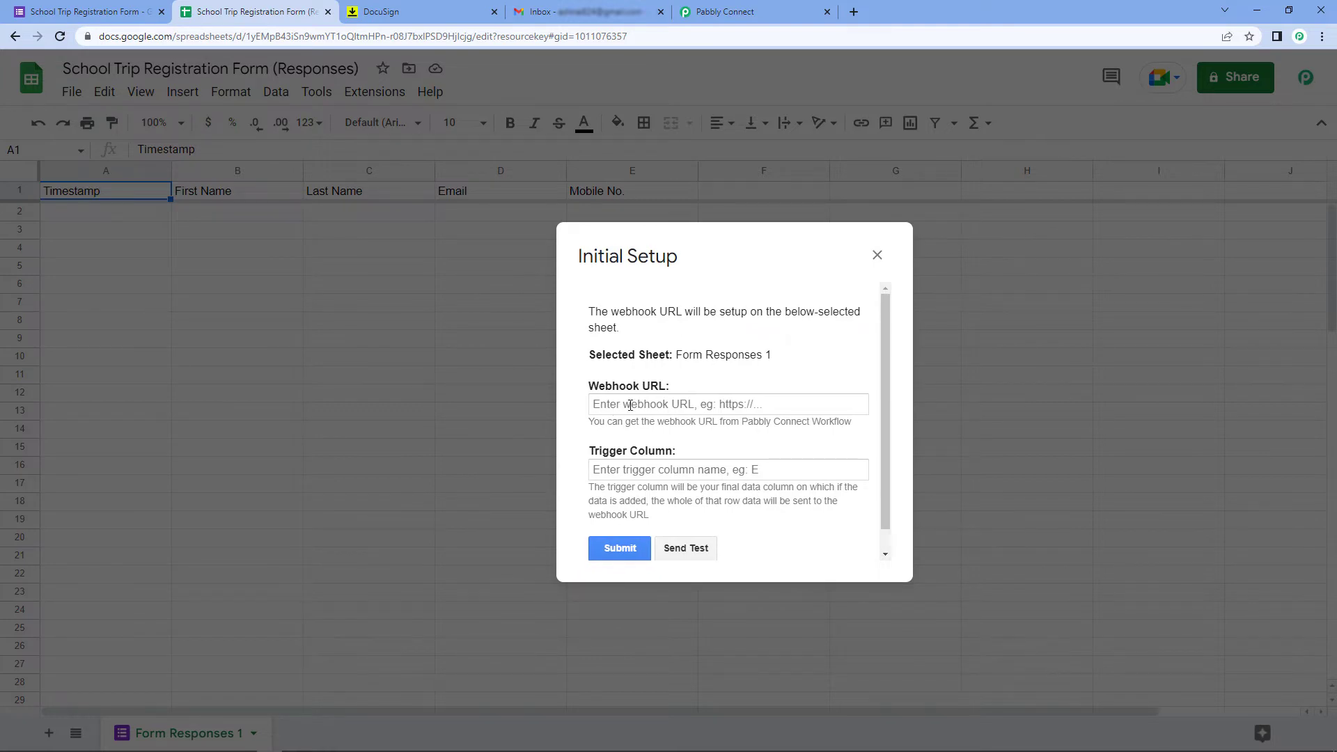
left_click(752, 10)
left_click(1051, 306)
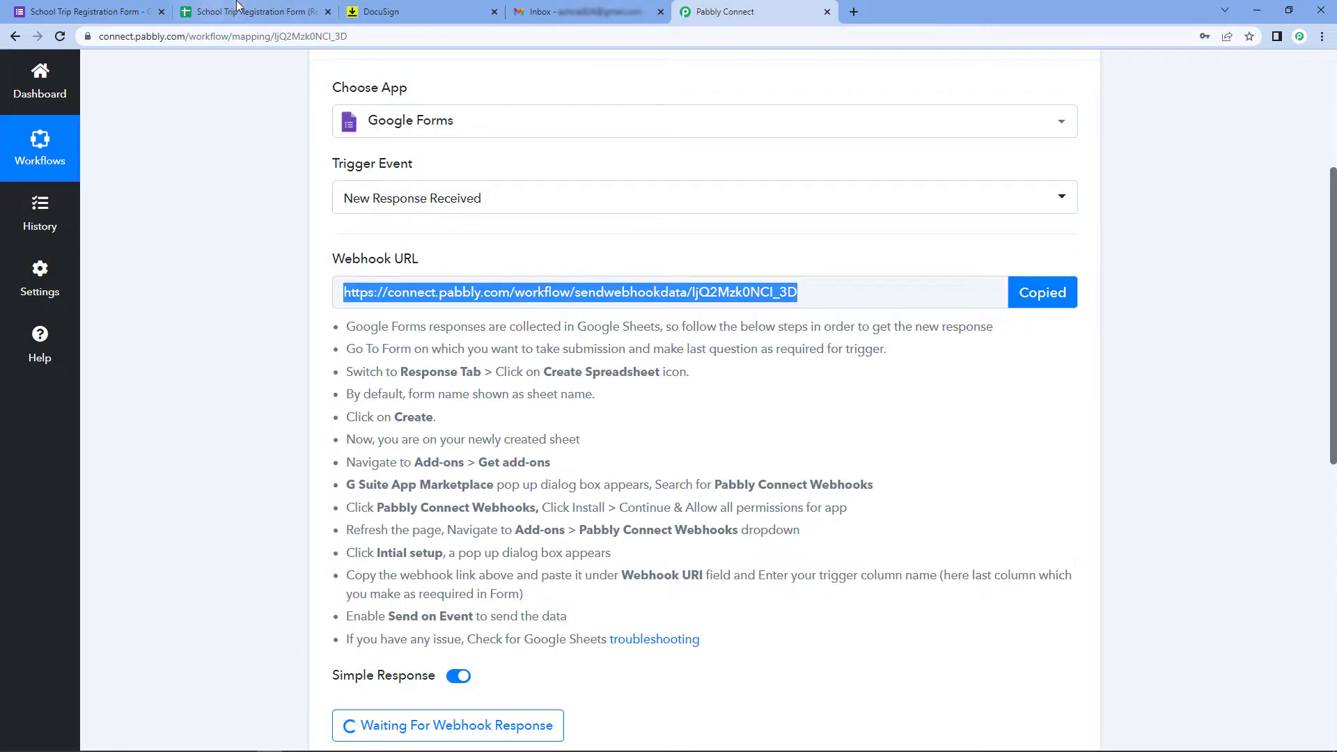
left_click(258, 11)
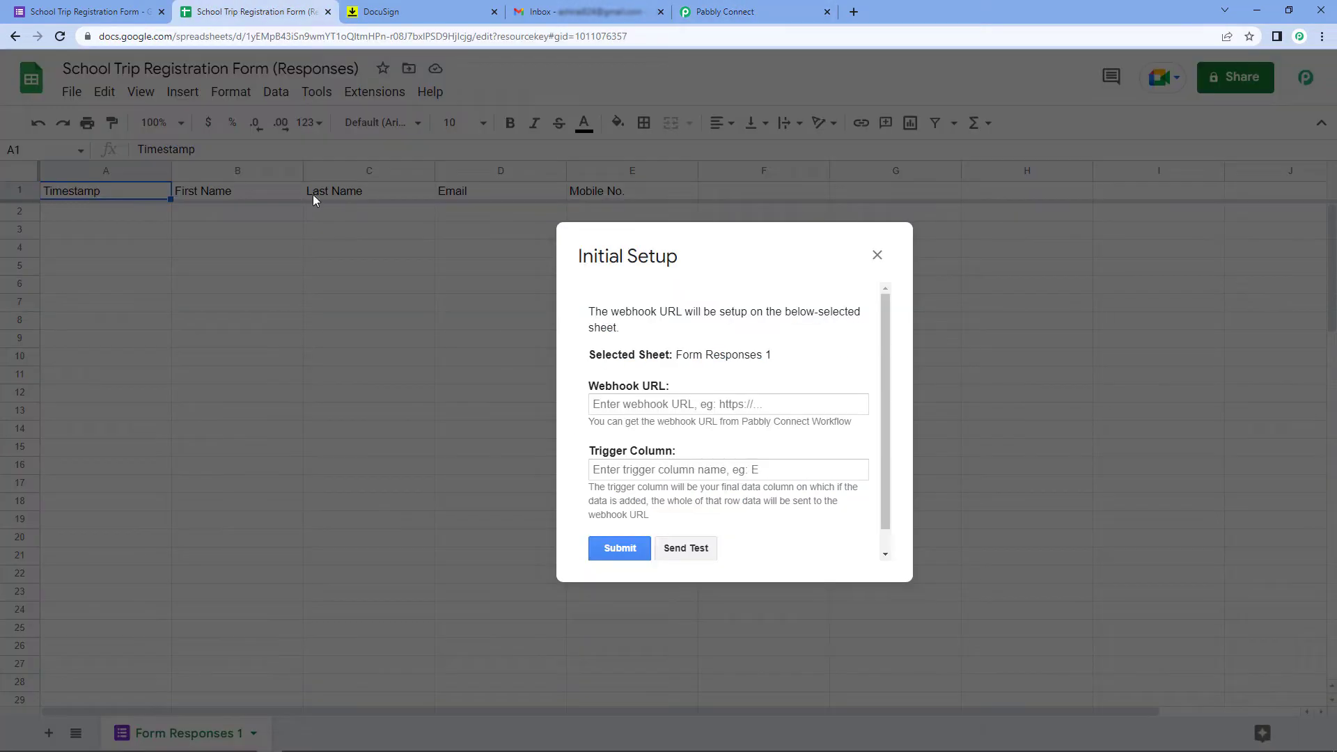
left_click(619, 407)
right_click(621, 409)
left_click(659, 519)
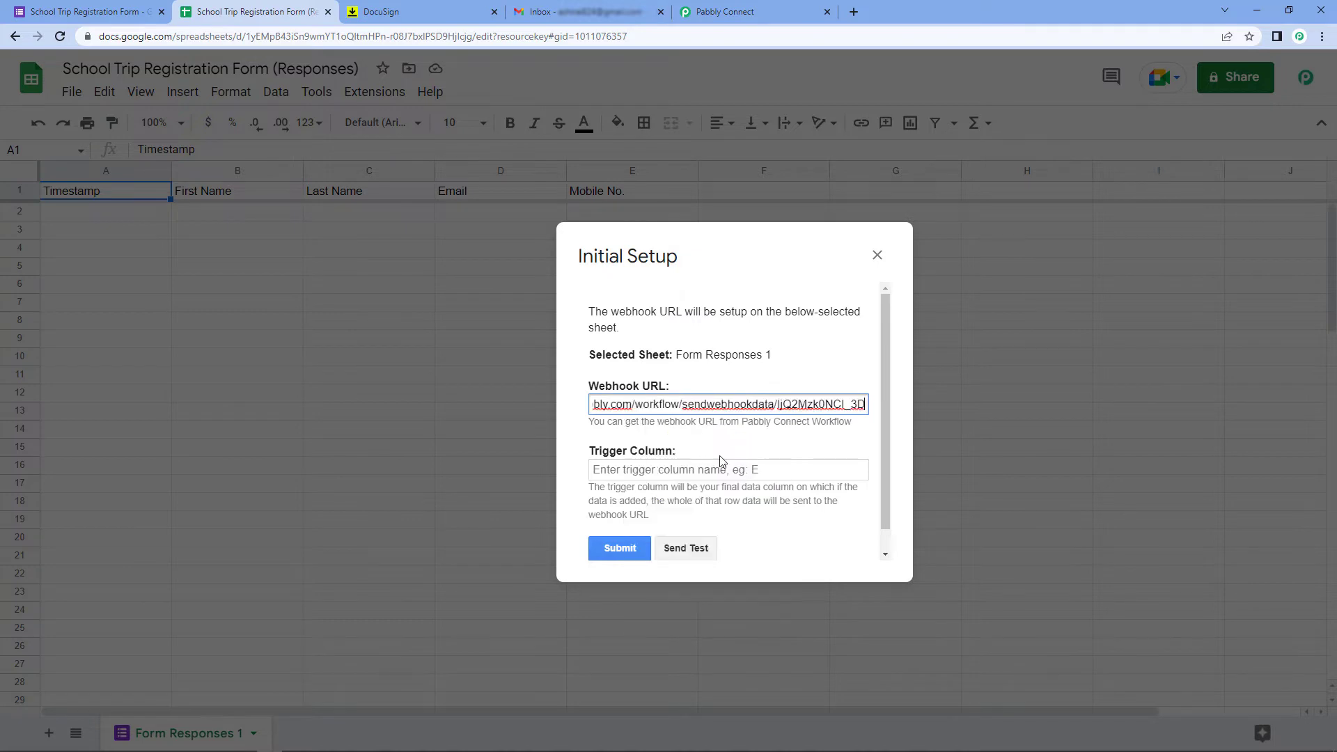
left_click(723, 445)
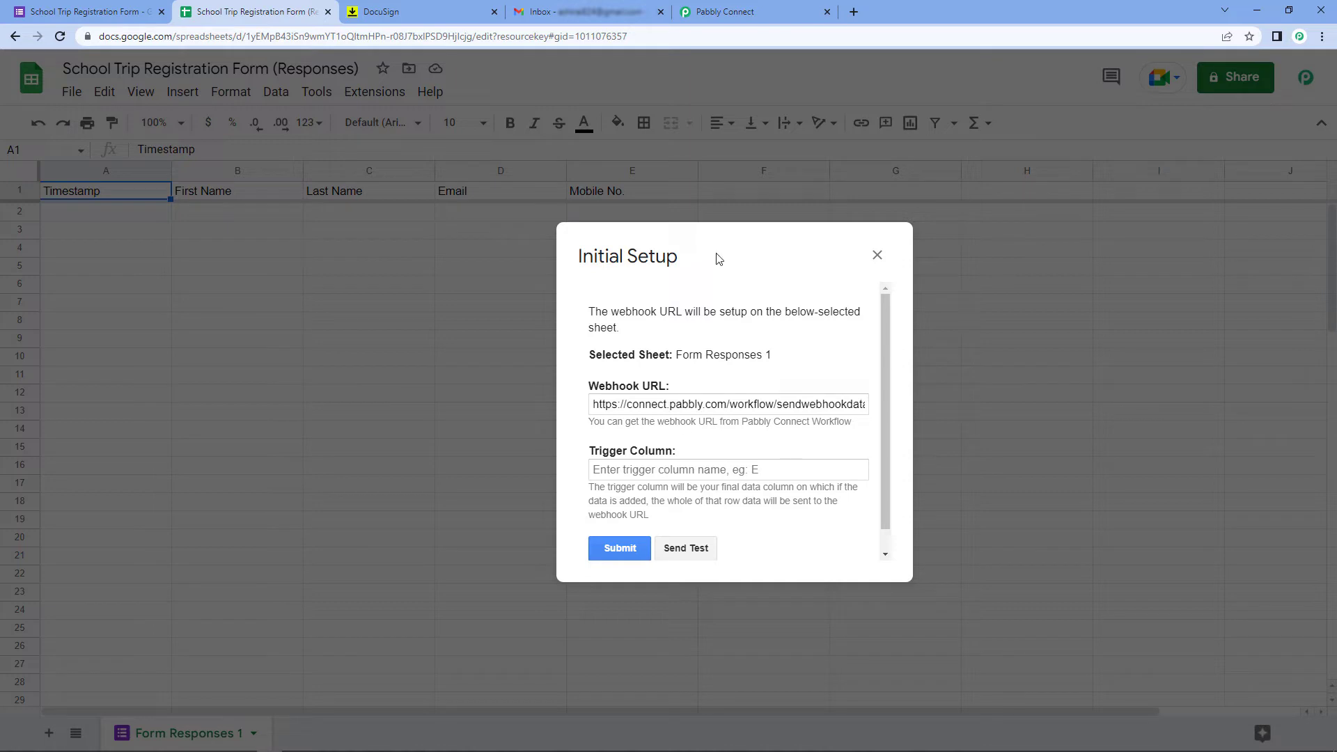
Set the trigger column to E and submit the webhook setup
left_click_drag(716, 257, 854, 288)
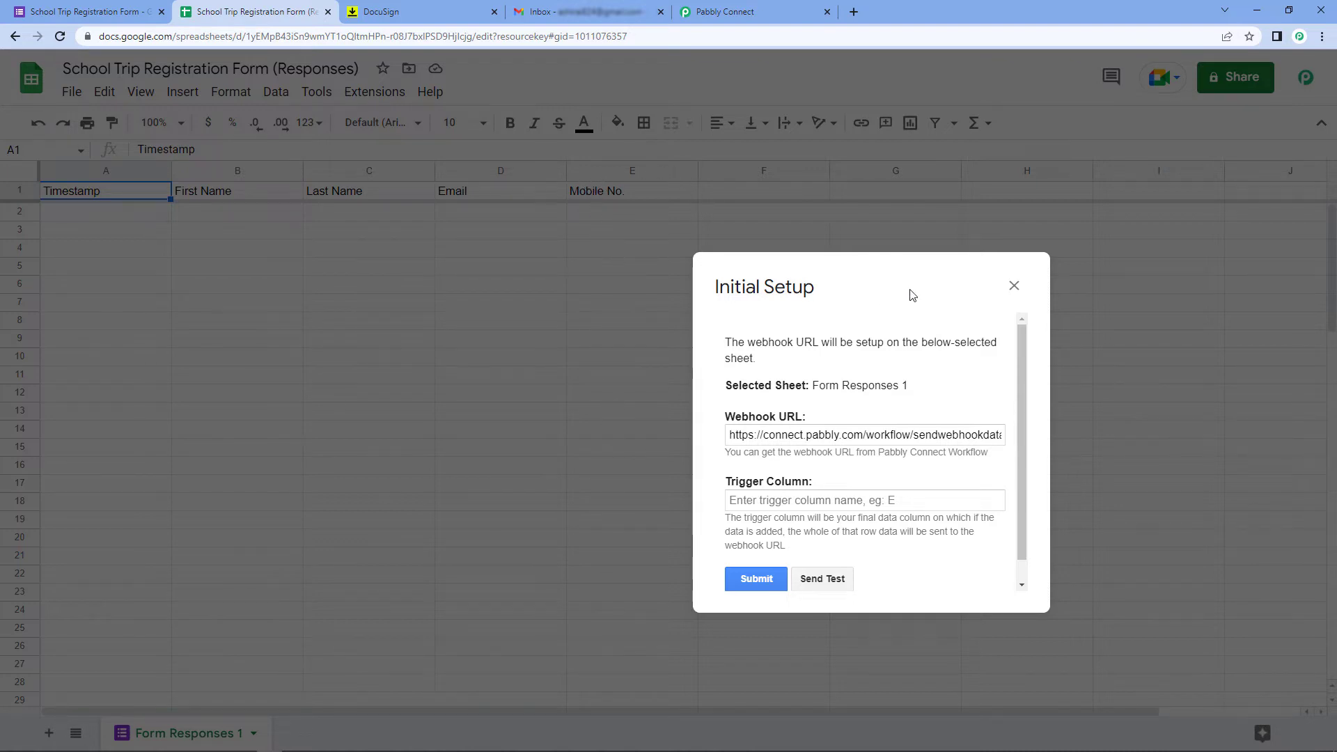
left_click_drag(910, 293, 638, 271)
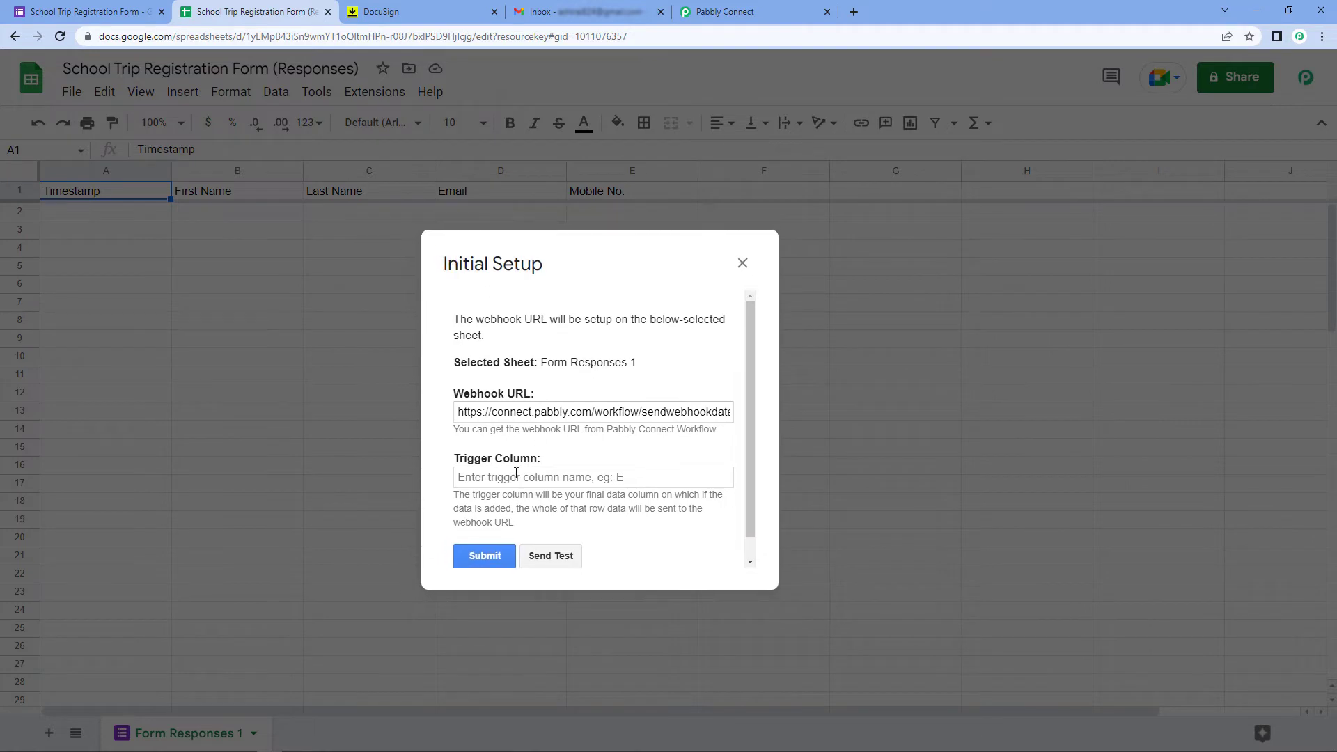
left_click(515, 479)
type("E")
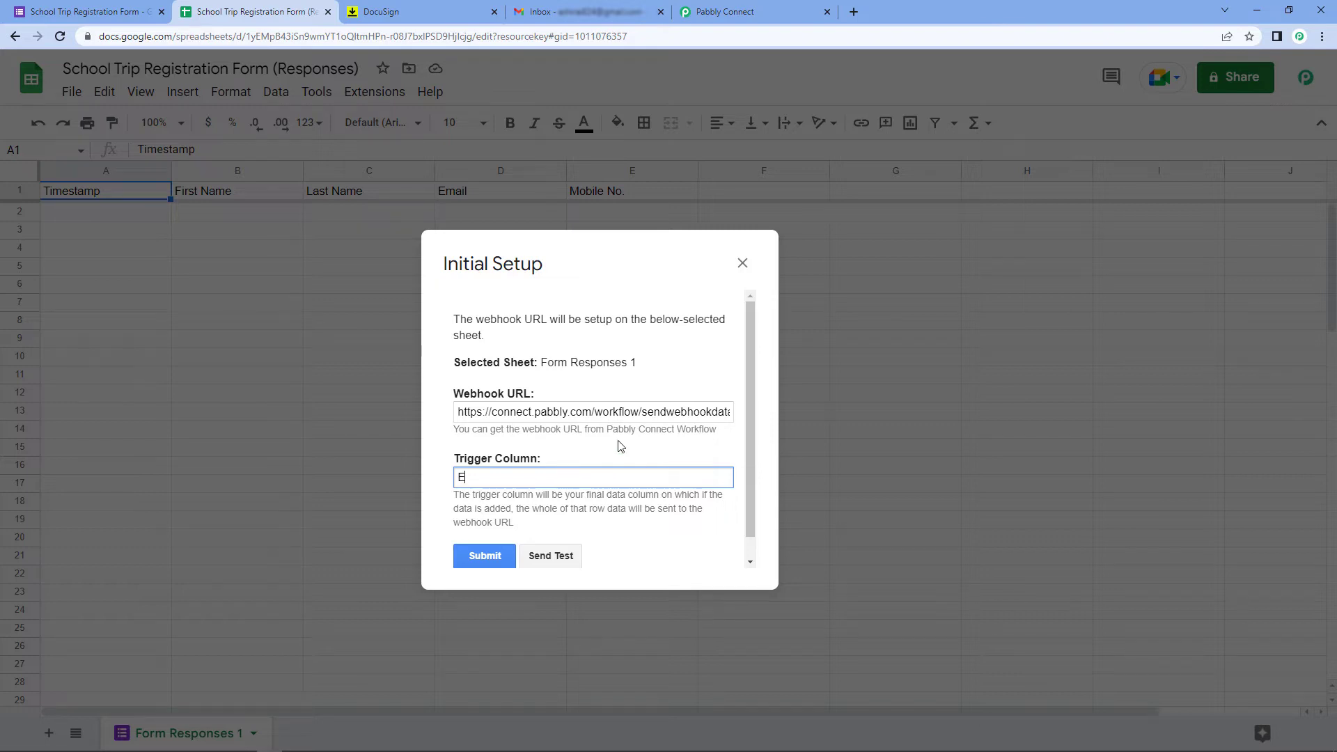
left_click(486, 557)
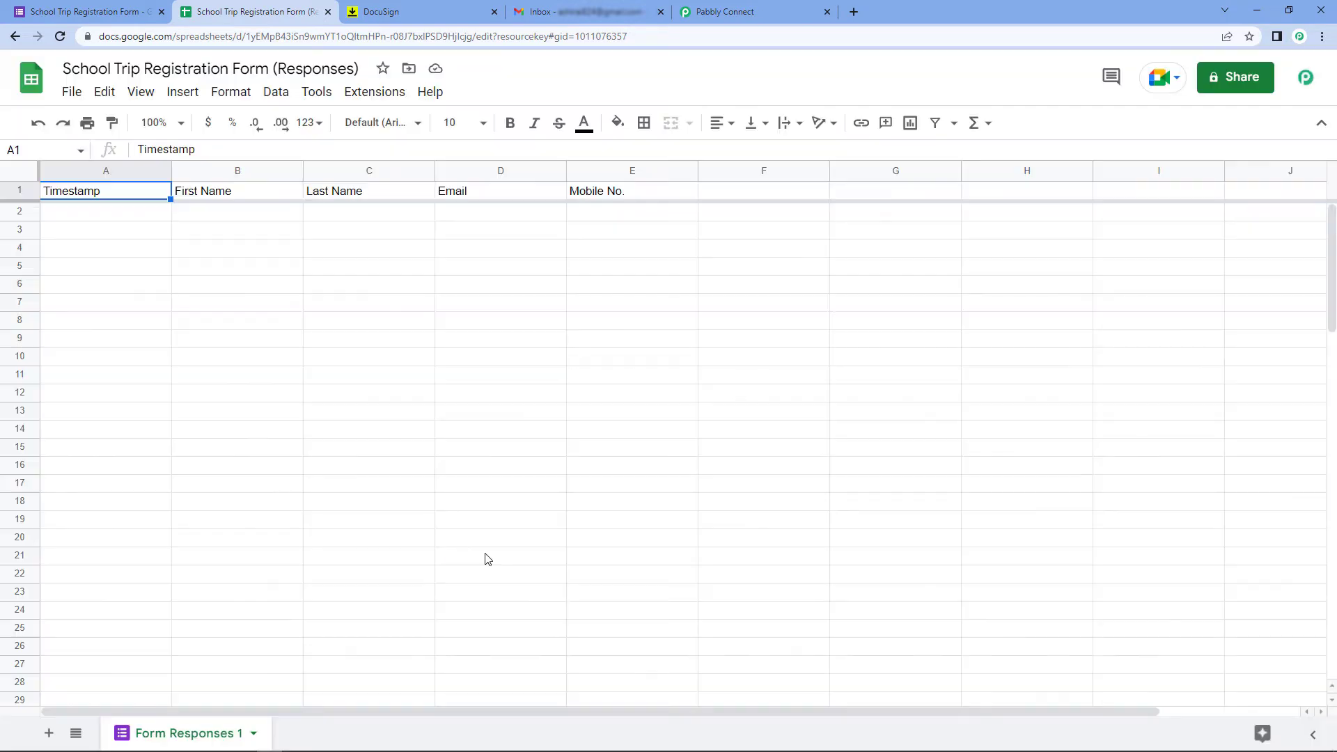
Enable Extensions > Pabbly Connect Webhooks > Send On Event for the responses sheet
left_click(366, 94)
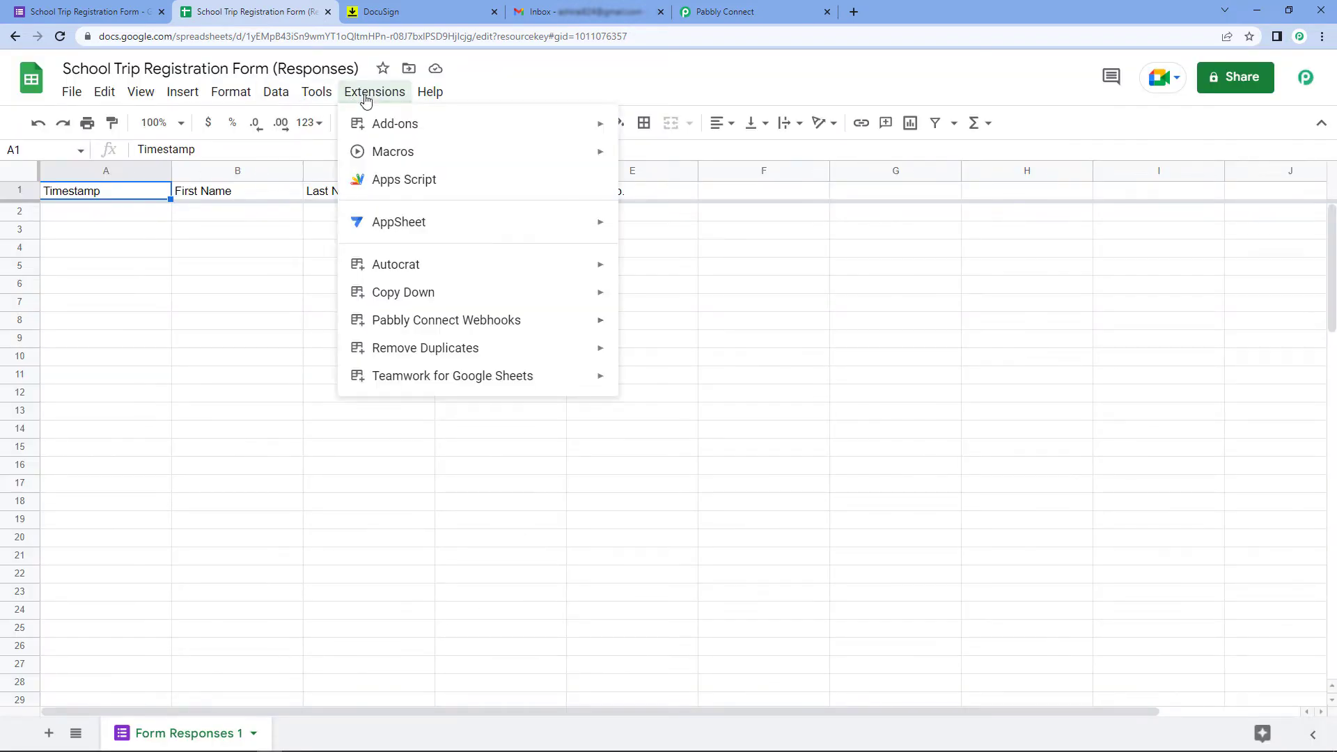
mouse_move(415, 320)
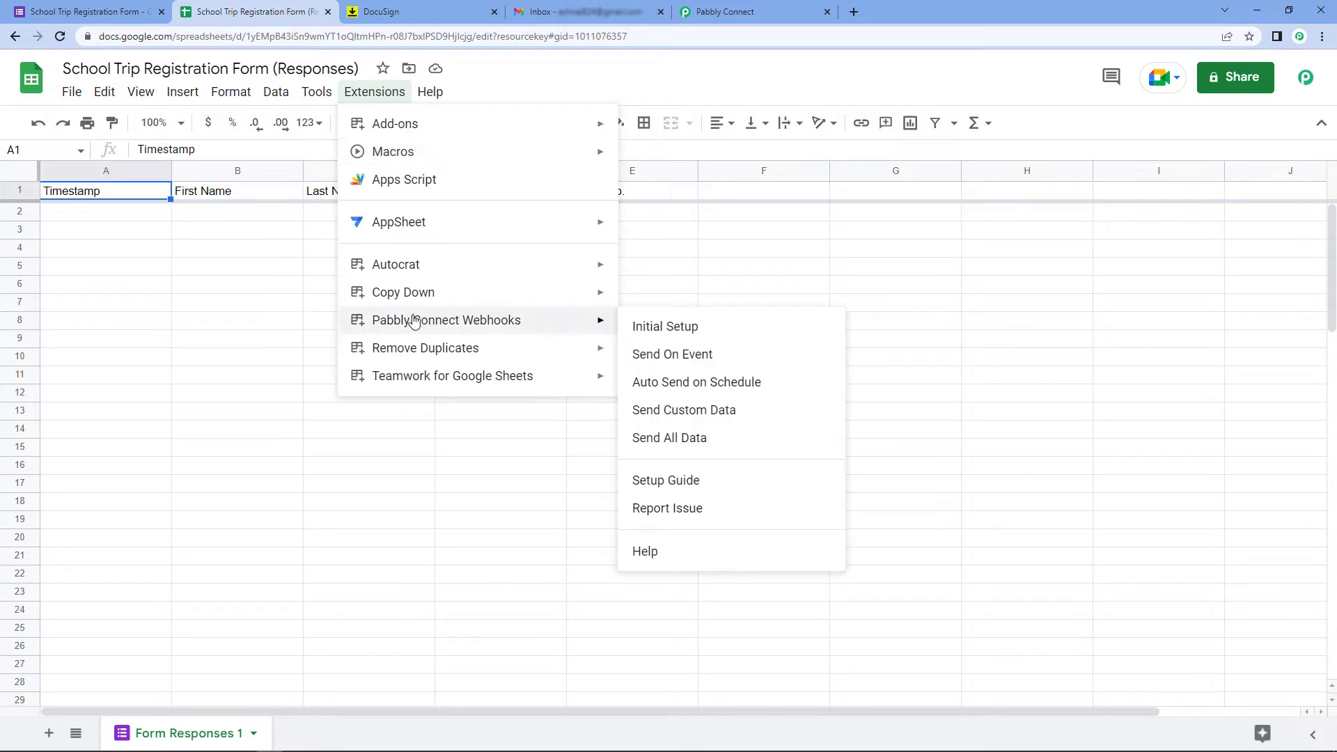
left_click(647, 359)
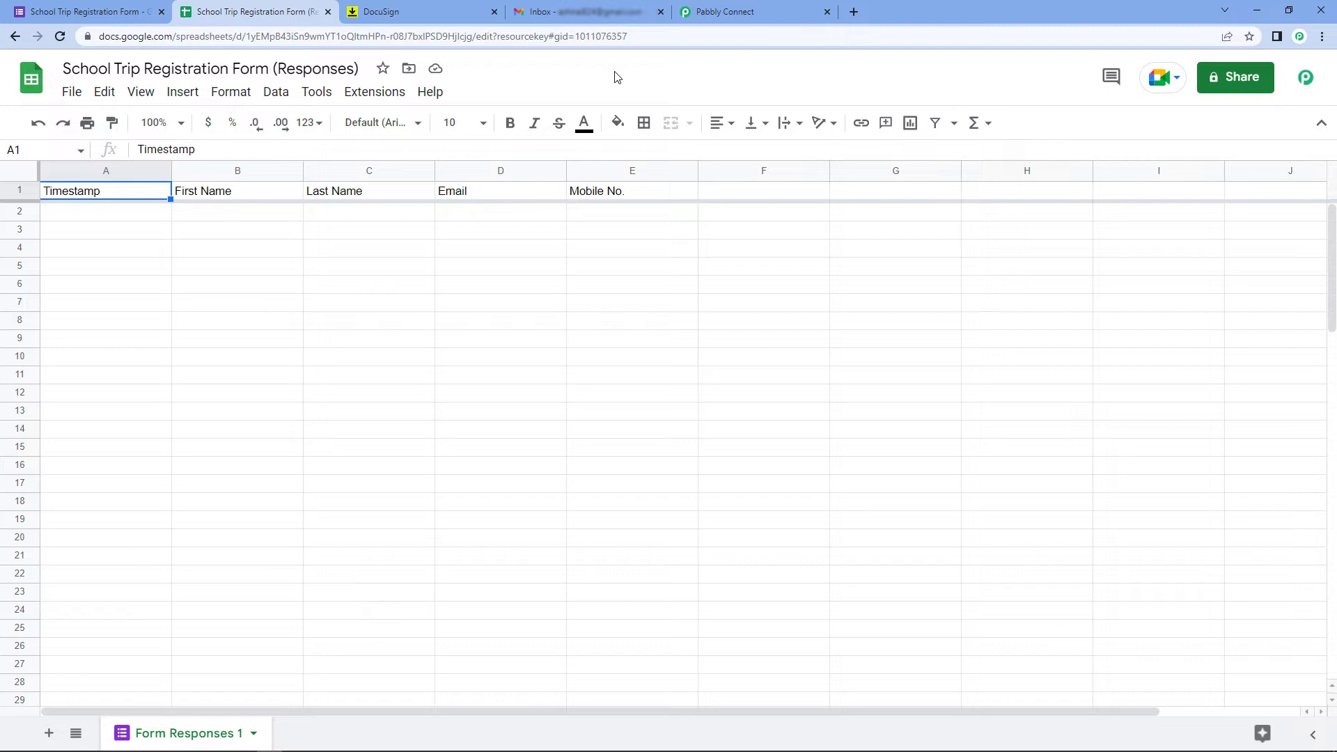
Open the live School Trip Registration form from its responses page
left_click(755, 10)
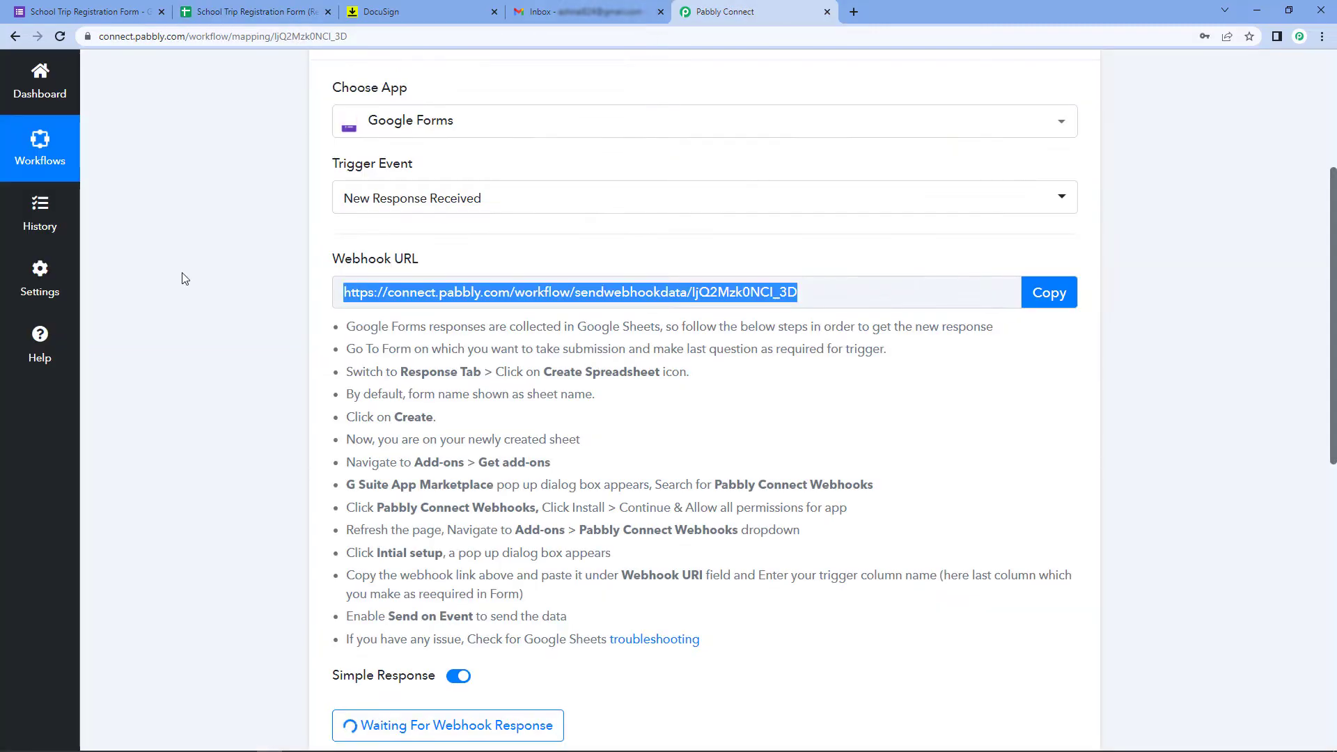
scroll(249, 356, "down", 5)
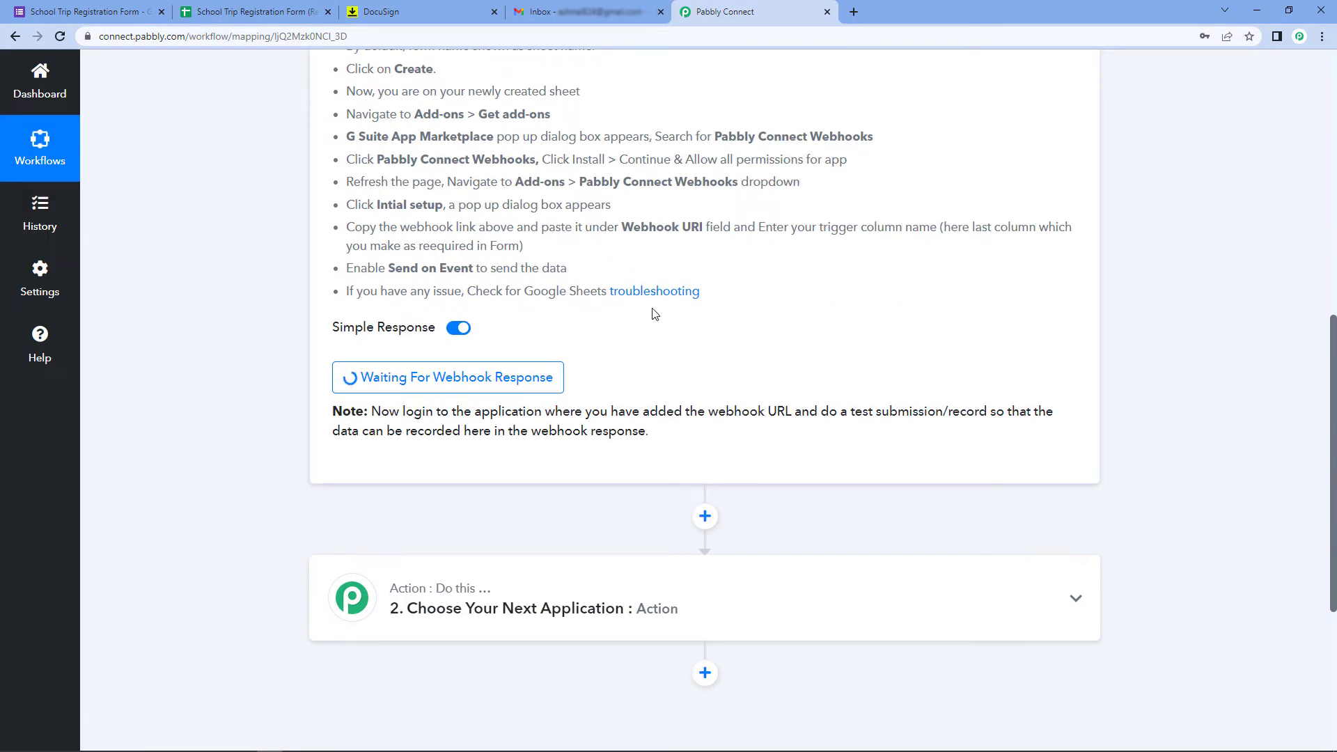
left_click(83, 11)
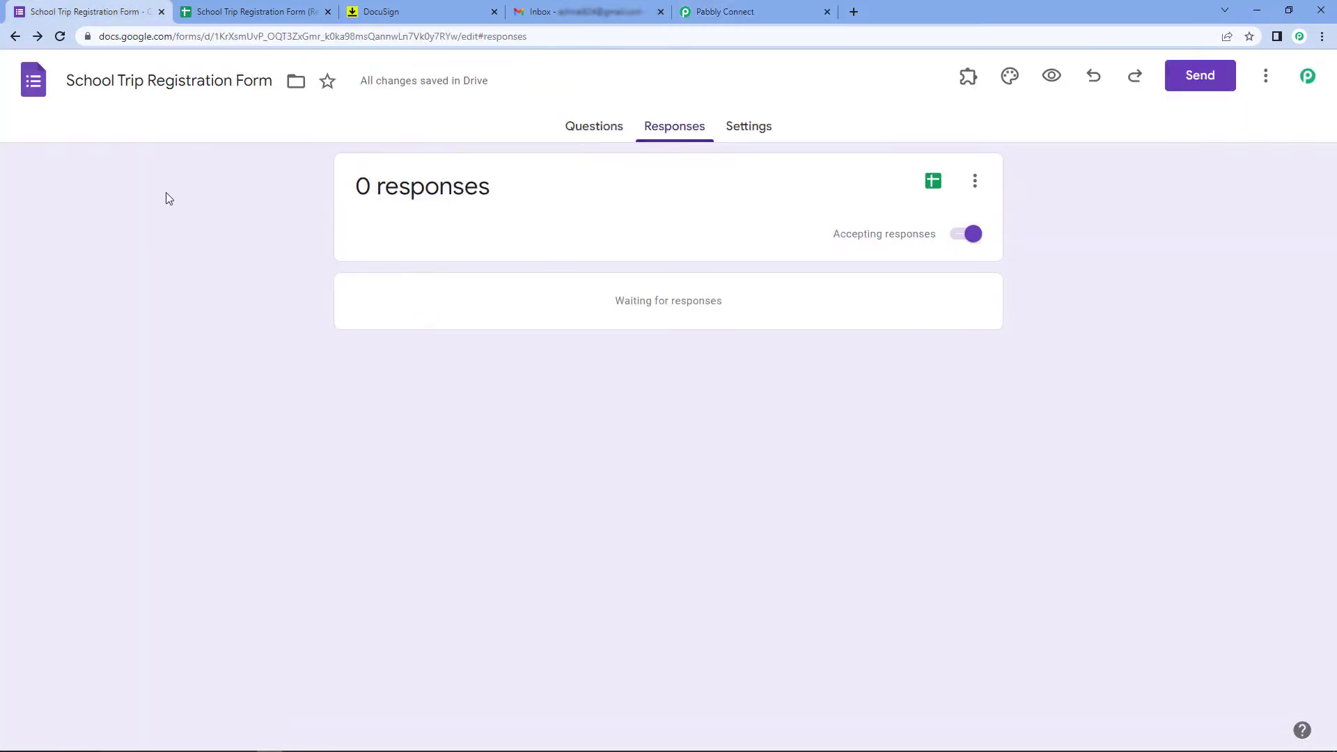
left_click(1050, 78)
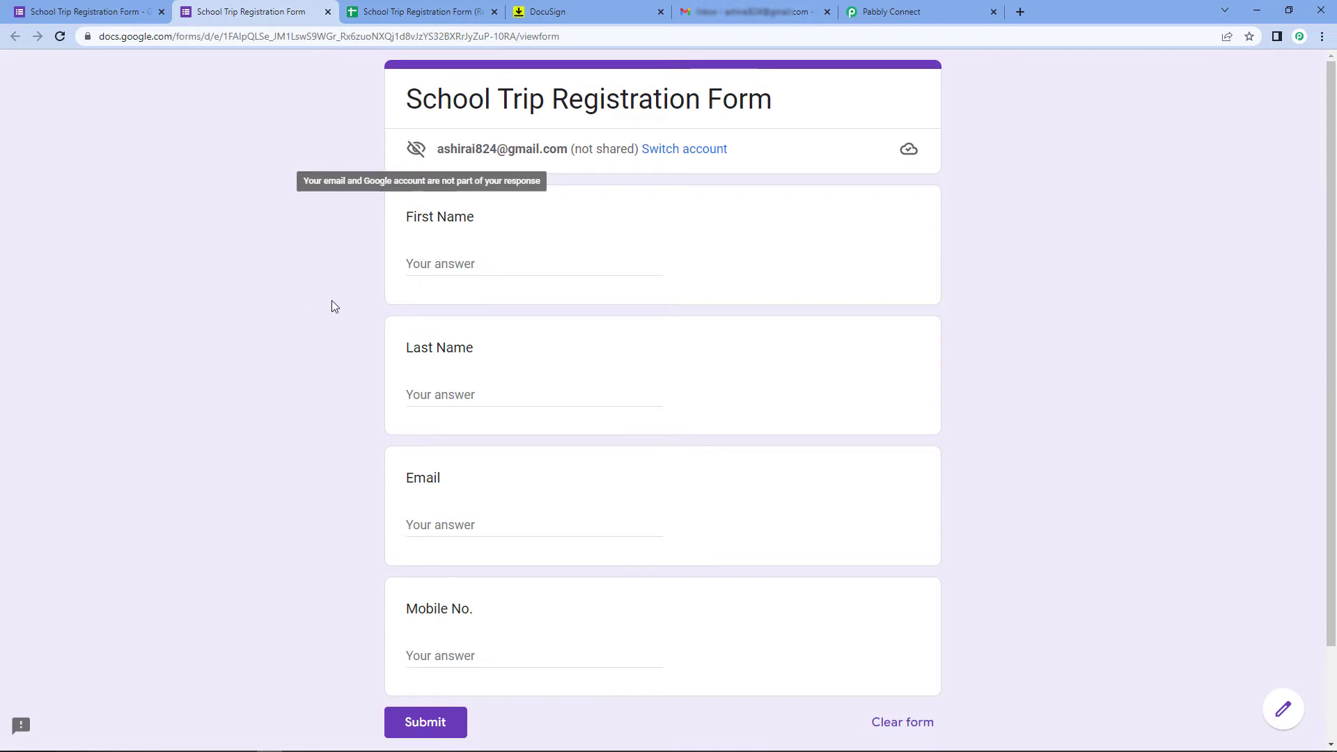
Submit a test response with First Name 'Dummy', Last Name 'Name', a demo email and test mobile number
left_click(442, 263)
type("Dummy")
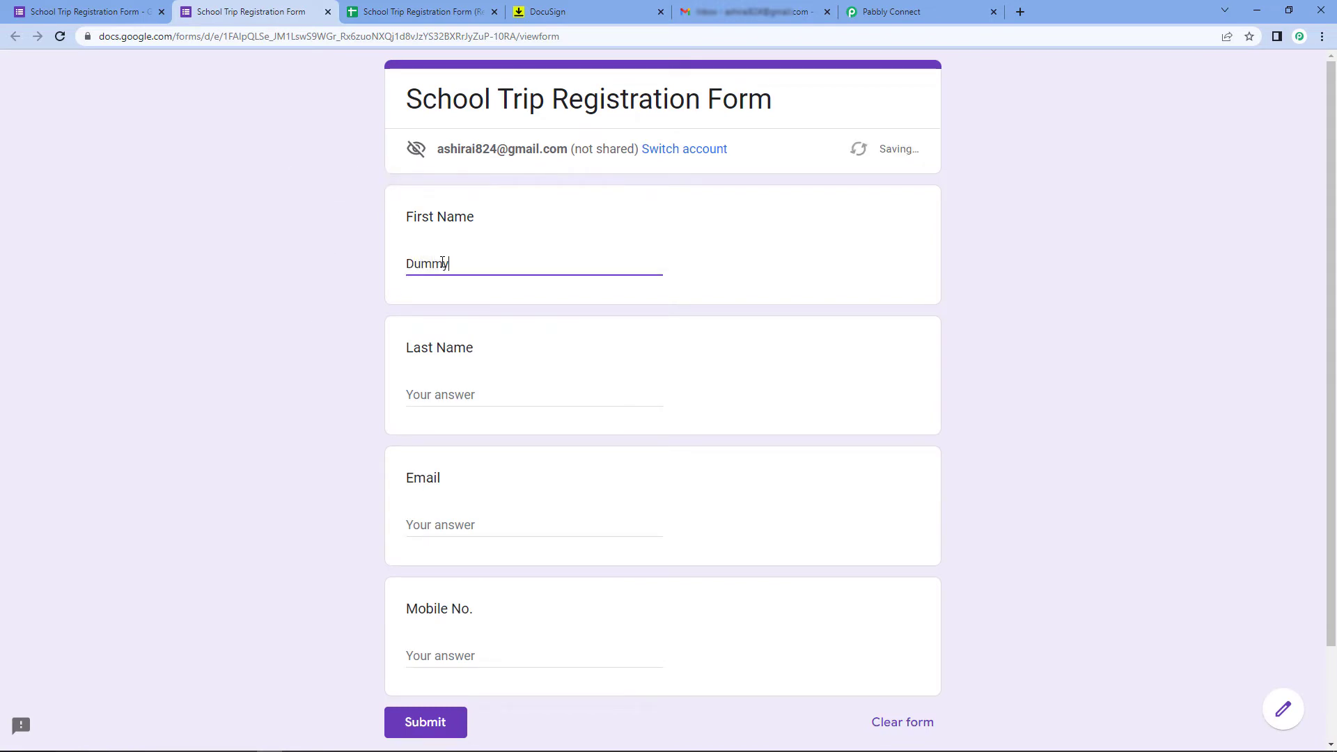
key("Tab")
type("Name")
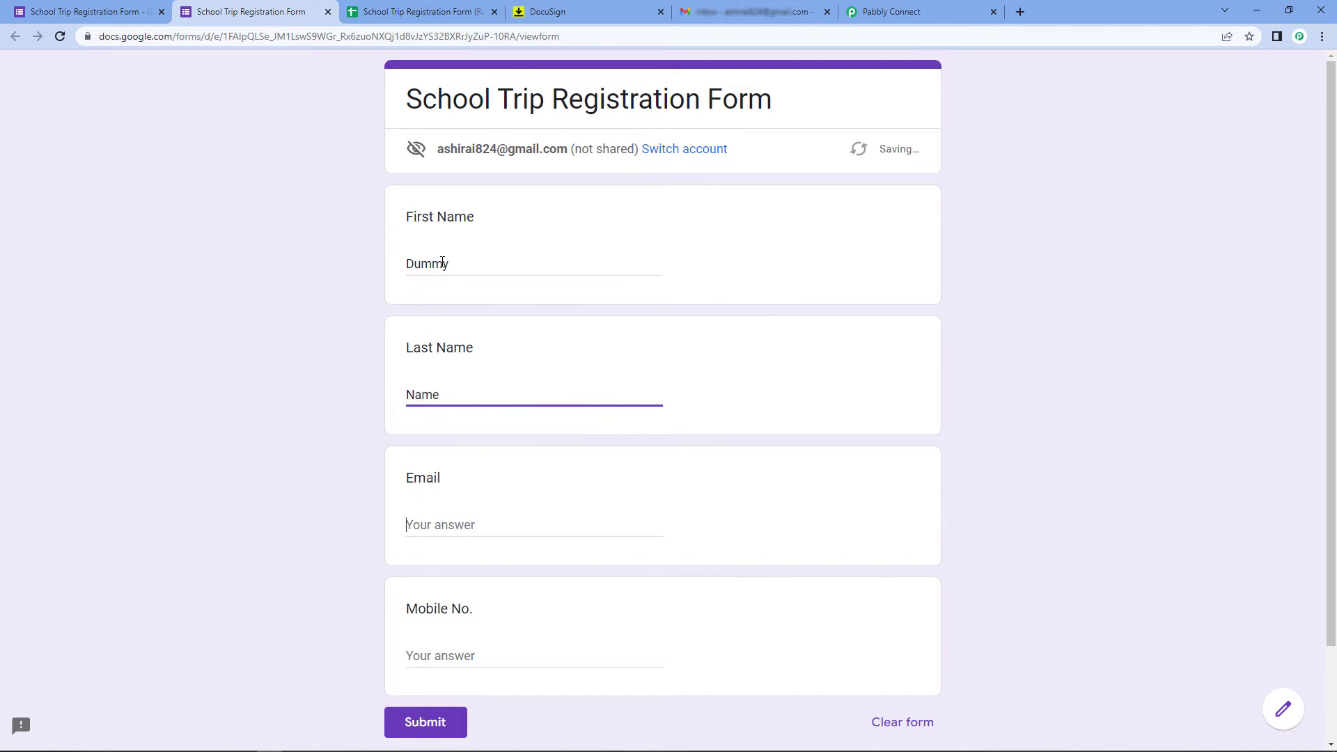
key("Tab")
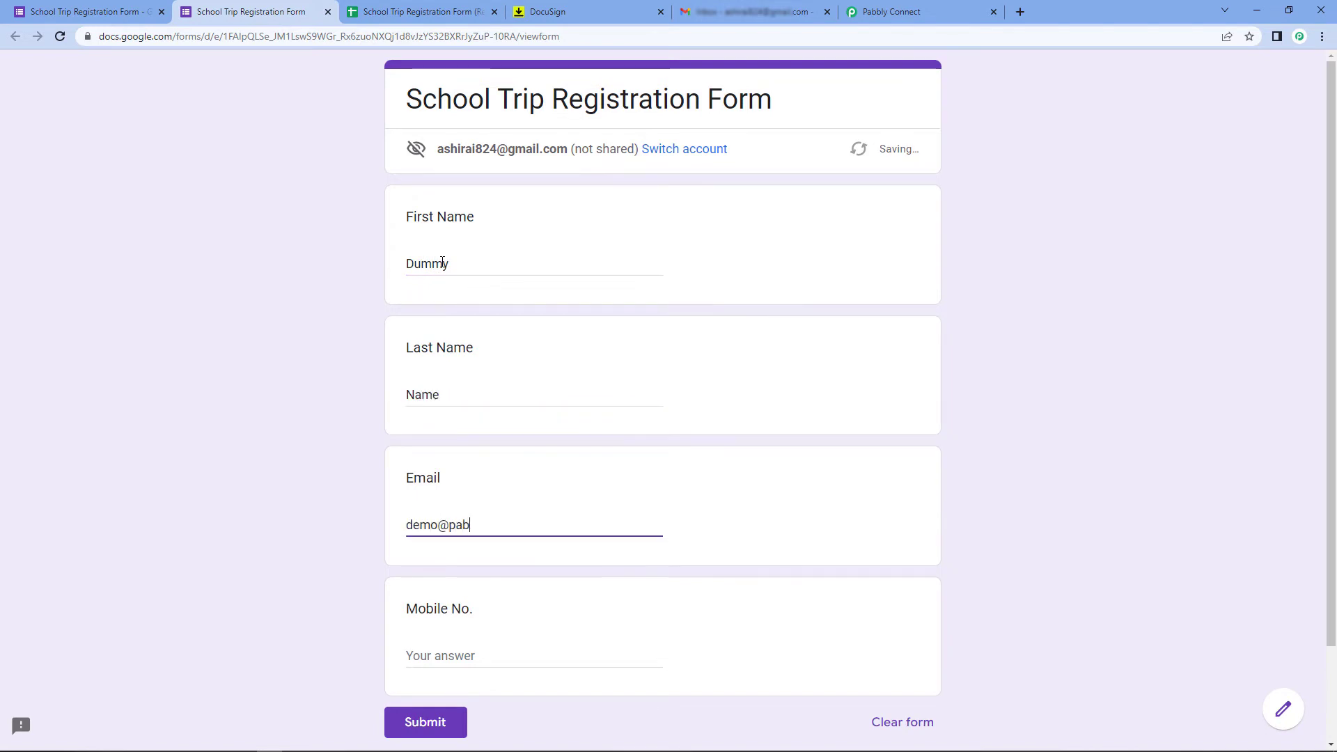
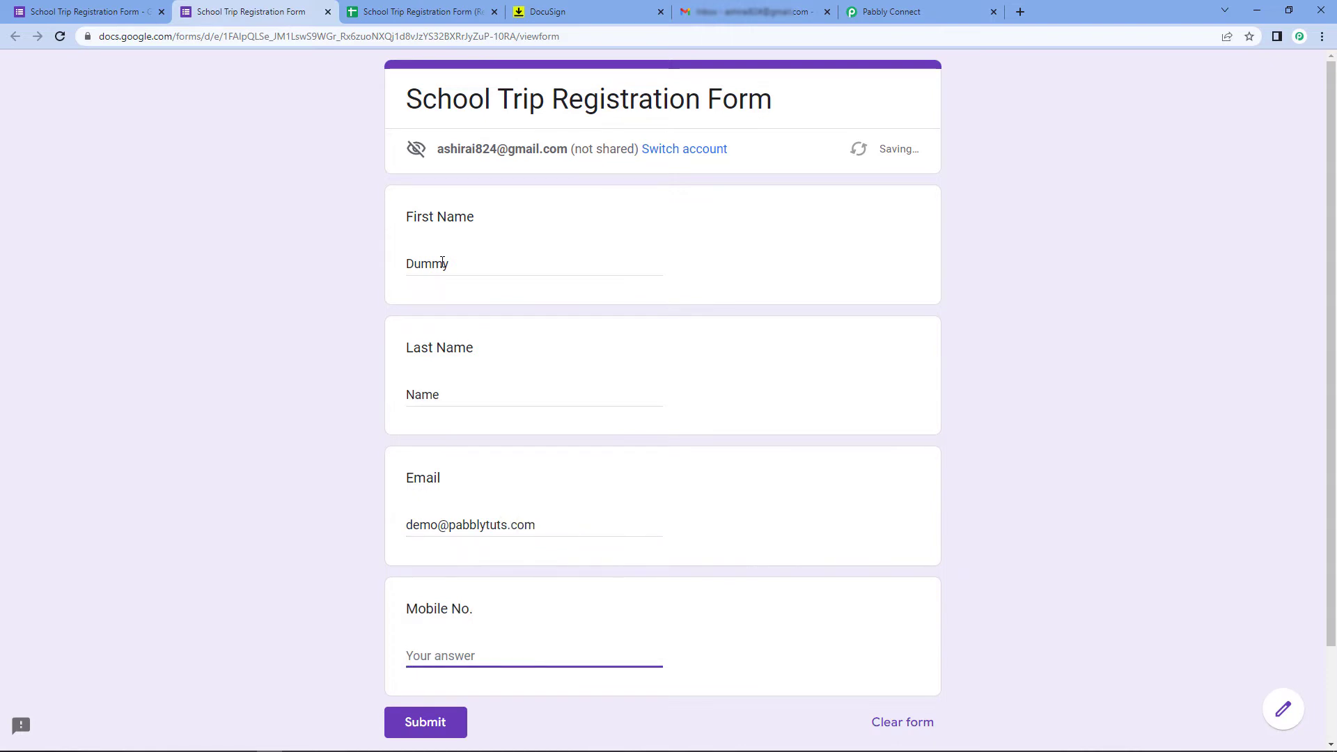
type("1234567890")
scroll(316, 477, "down", 3)
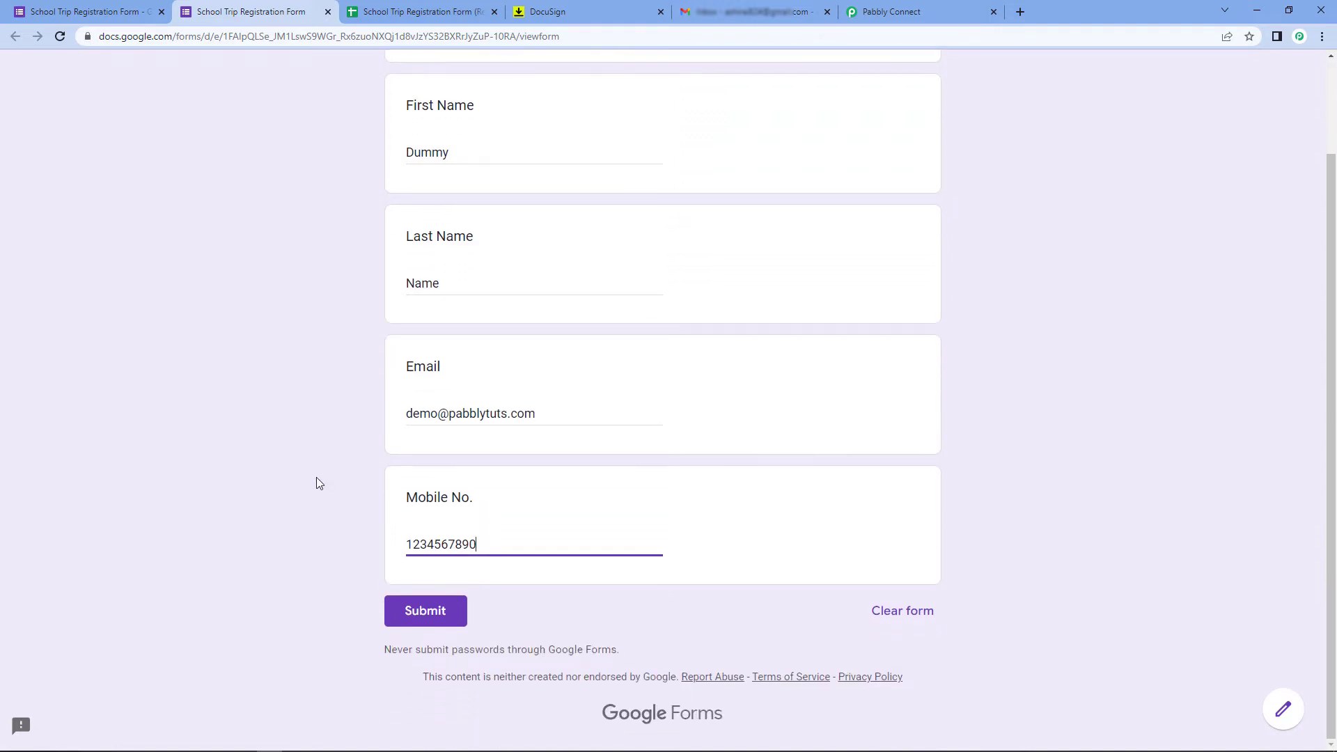
left_click(402, 621)
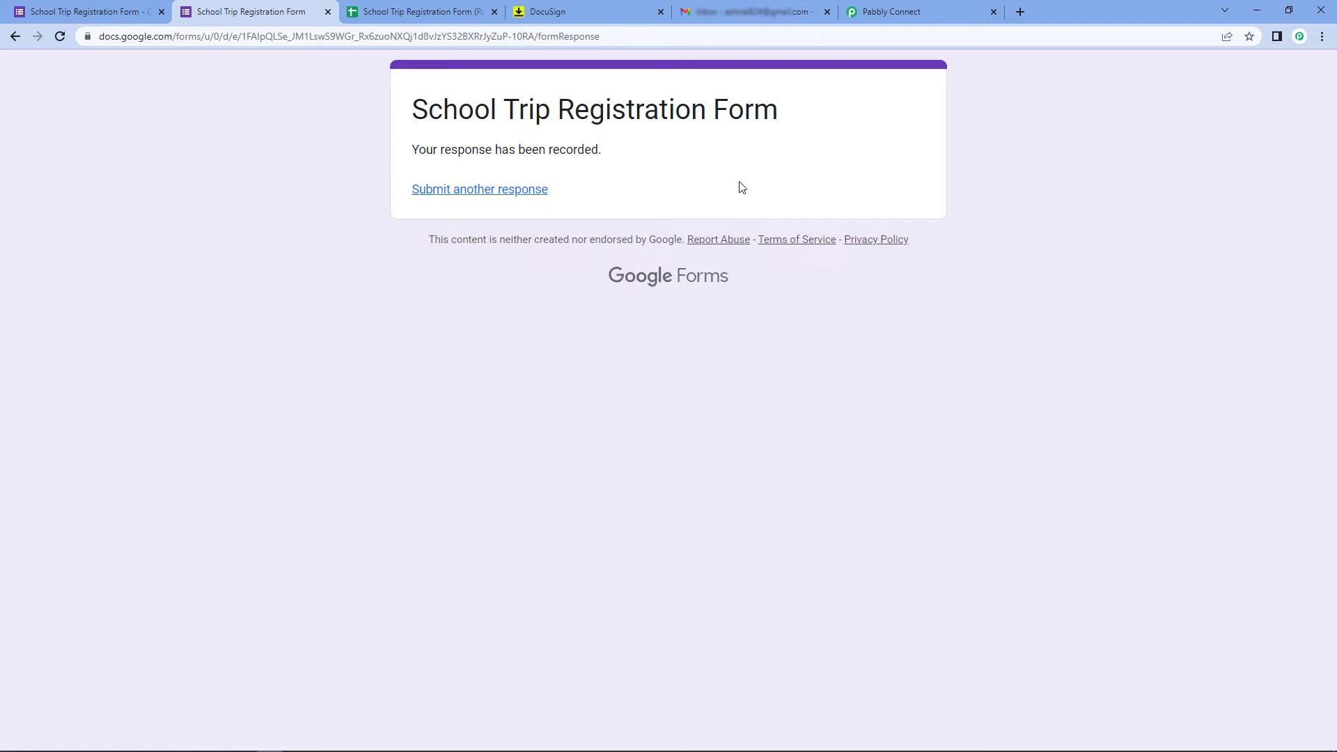
left_click(906, 12)
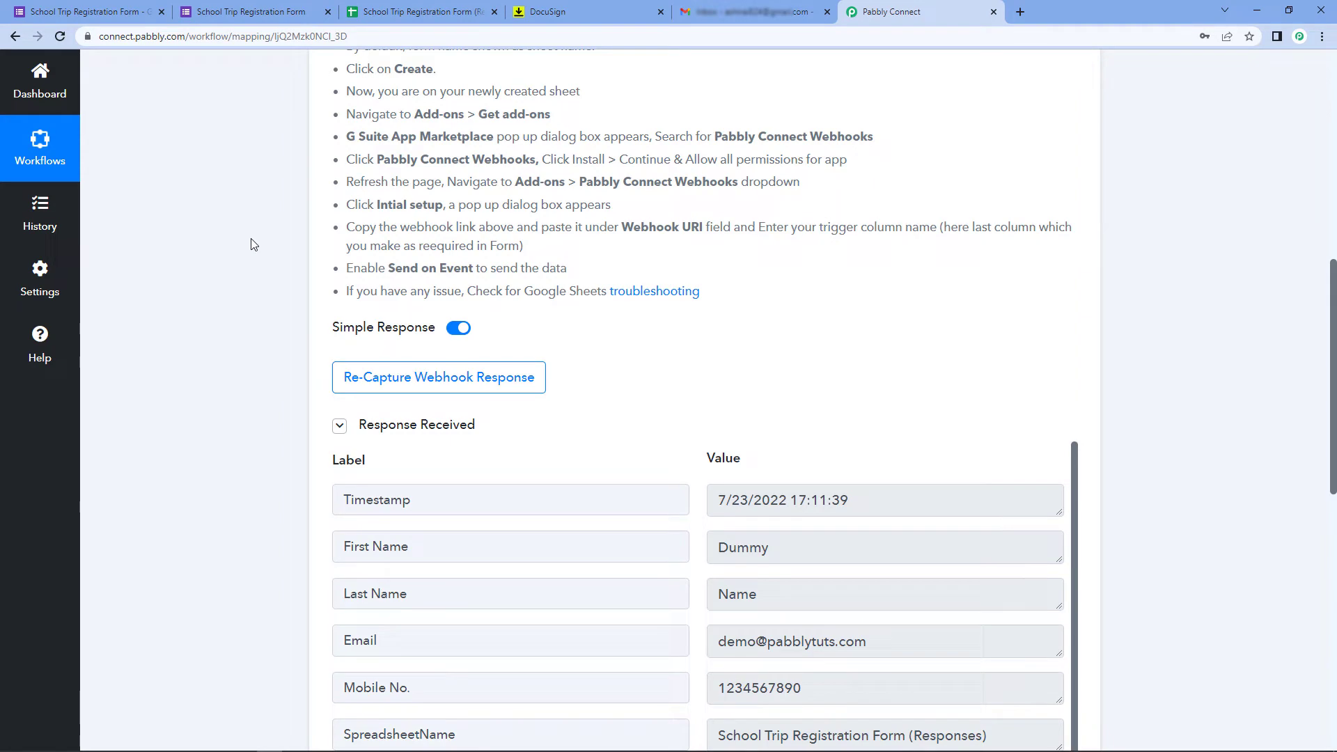
Review the captured First Name, Last Name, Email and Mobile No. values in Pabbly's response
scroll(253, 244, "down", 3)
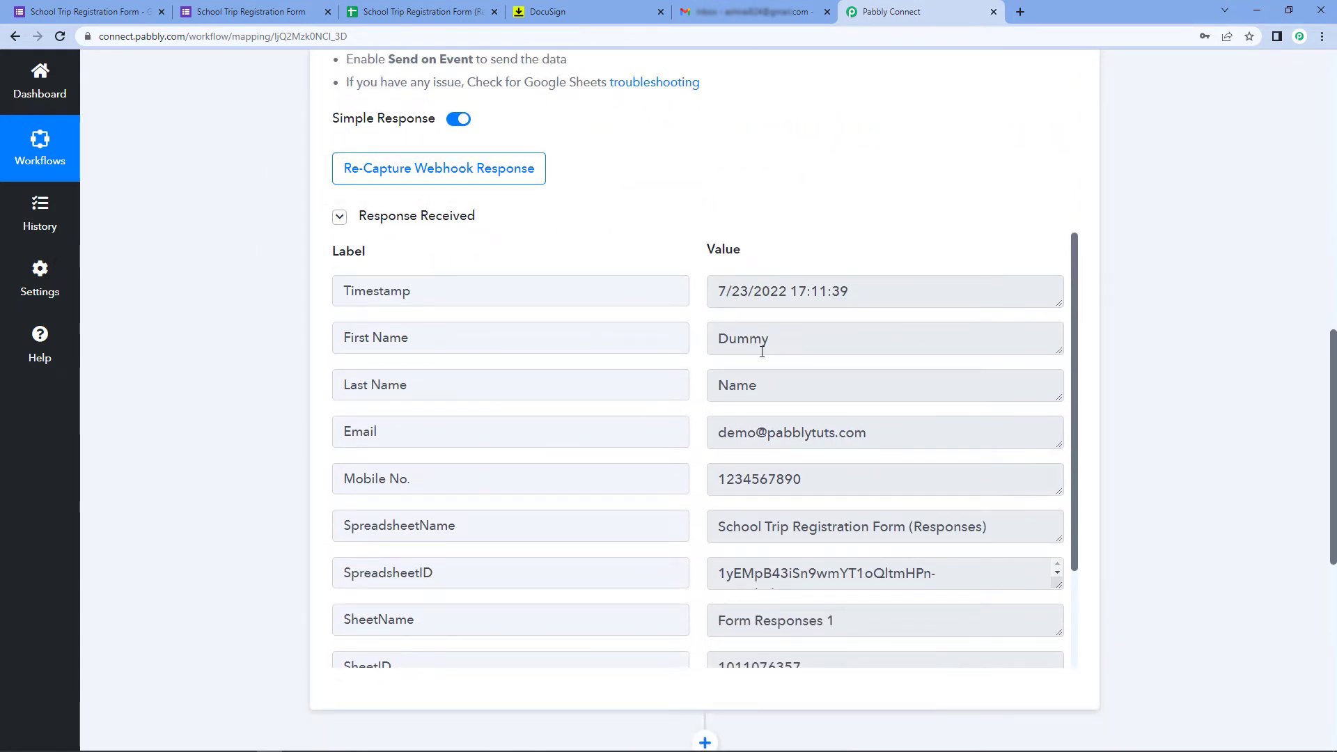
left_click(818, 342)
left_click(792, 387)
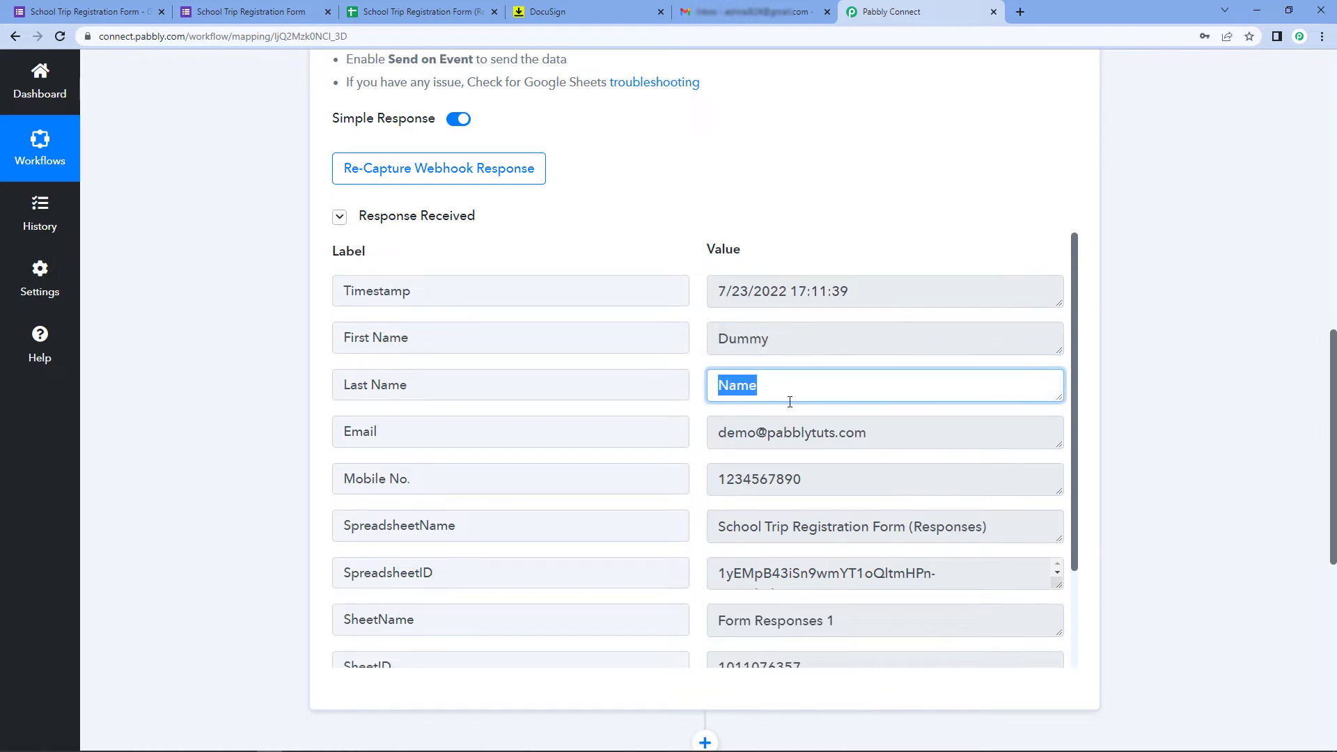
left_click(918, 426)
left_click(823, 480)
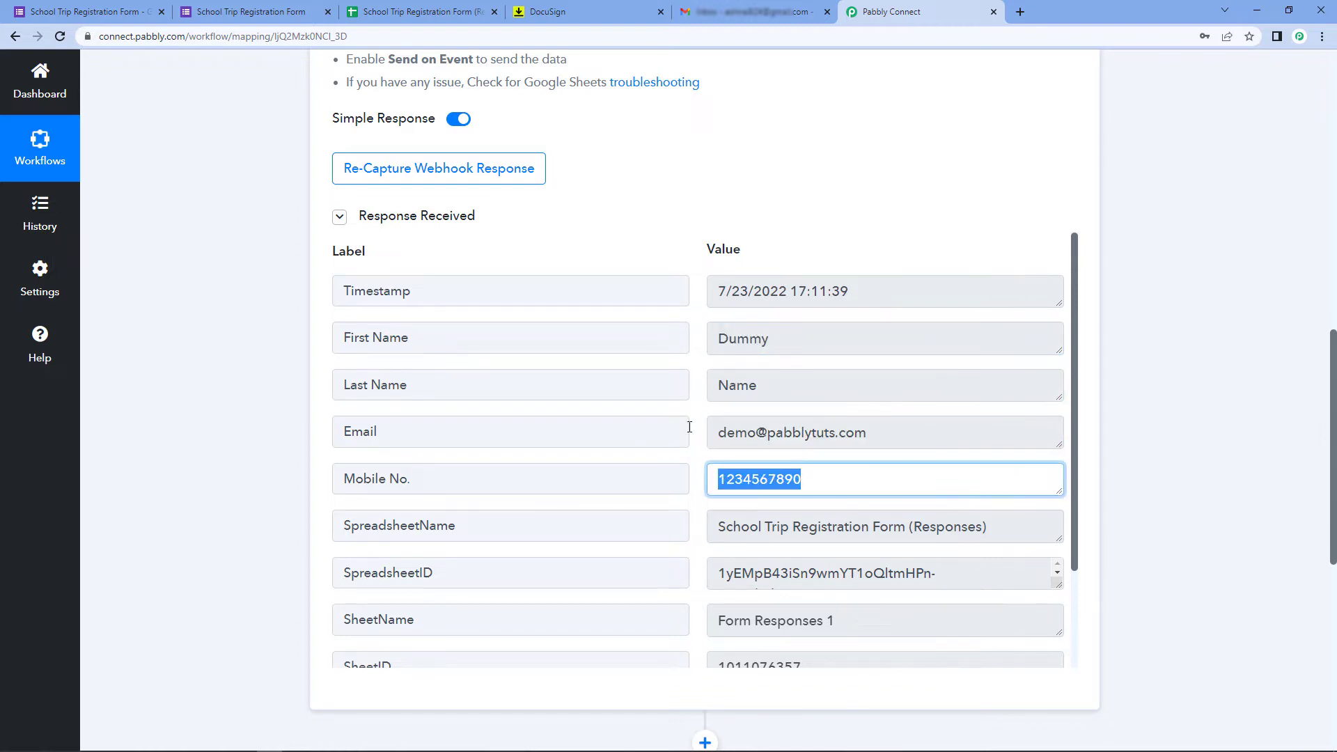
left_click(830, 346)
left_click(855, 390)
left_click_drag(856, 420, 662, 432)
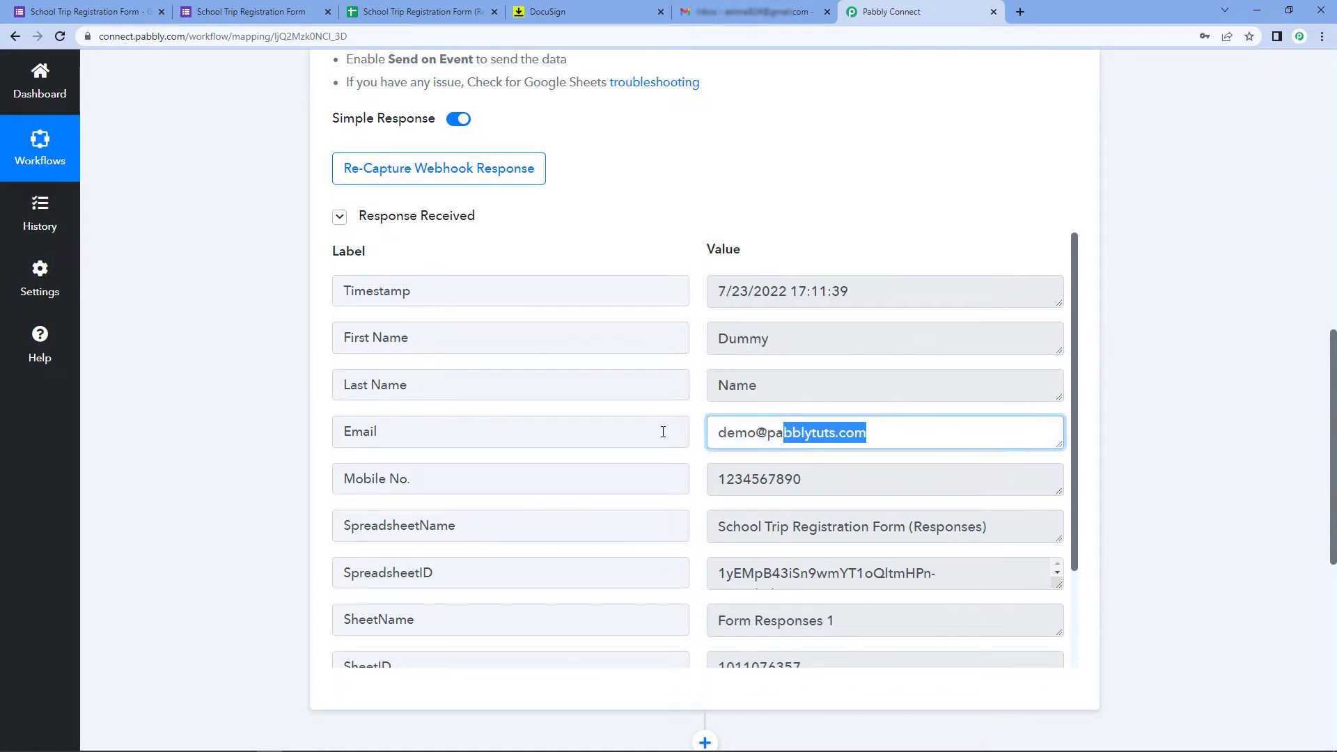
left_click_drag(811, 479, 489, 429)
left_click(315, 425)
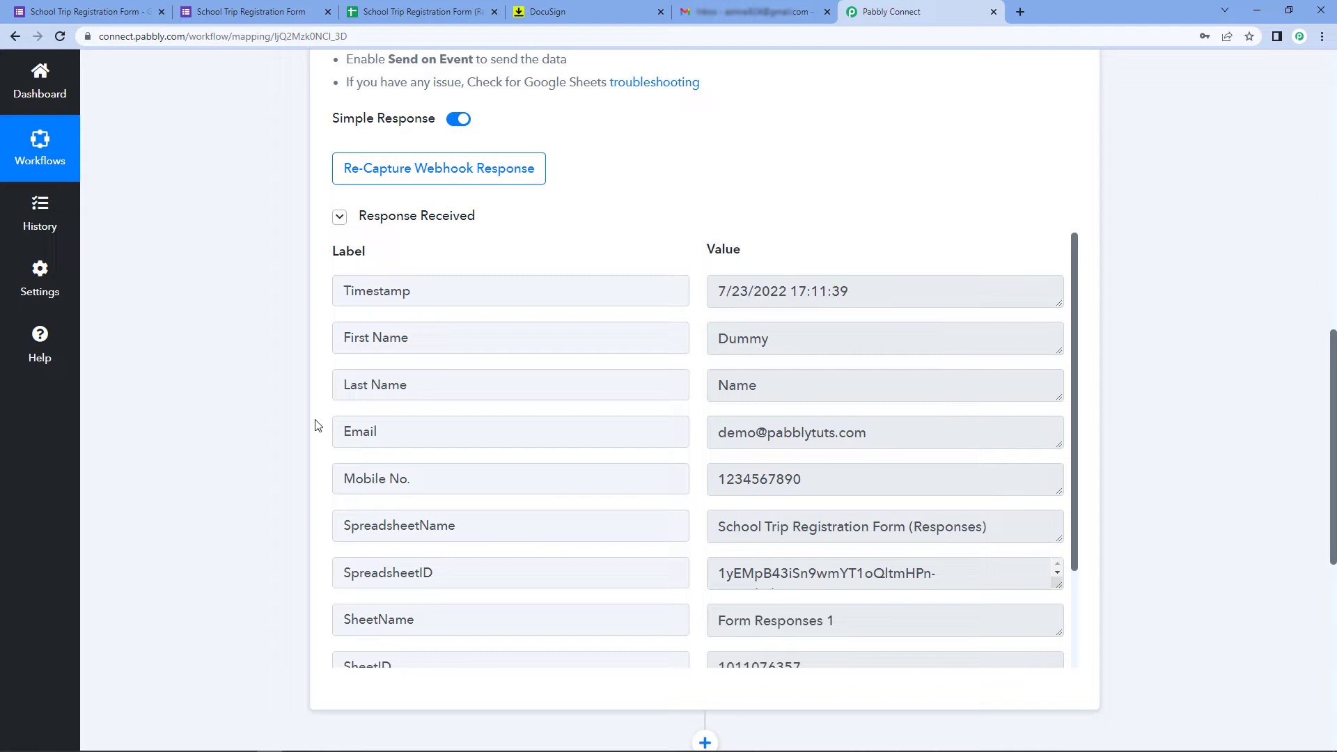
Scroll past the SpreadsheetID, SheetName and SheetID values down to the empty action step
scroll(708, 300, "down", 2)
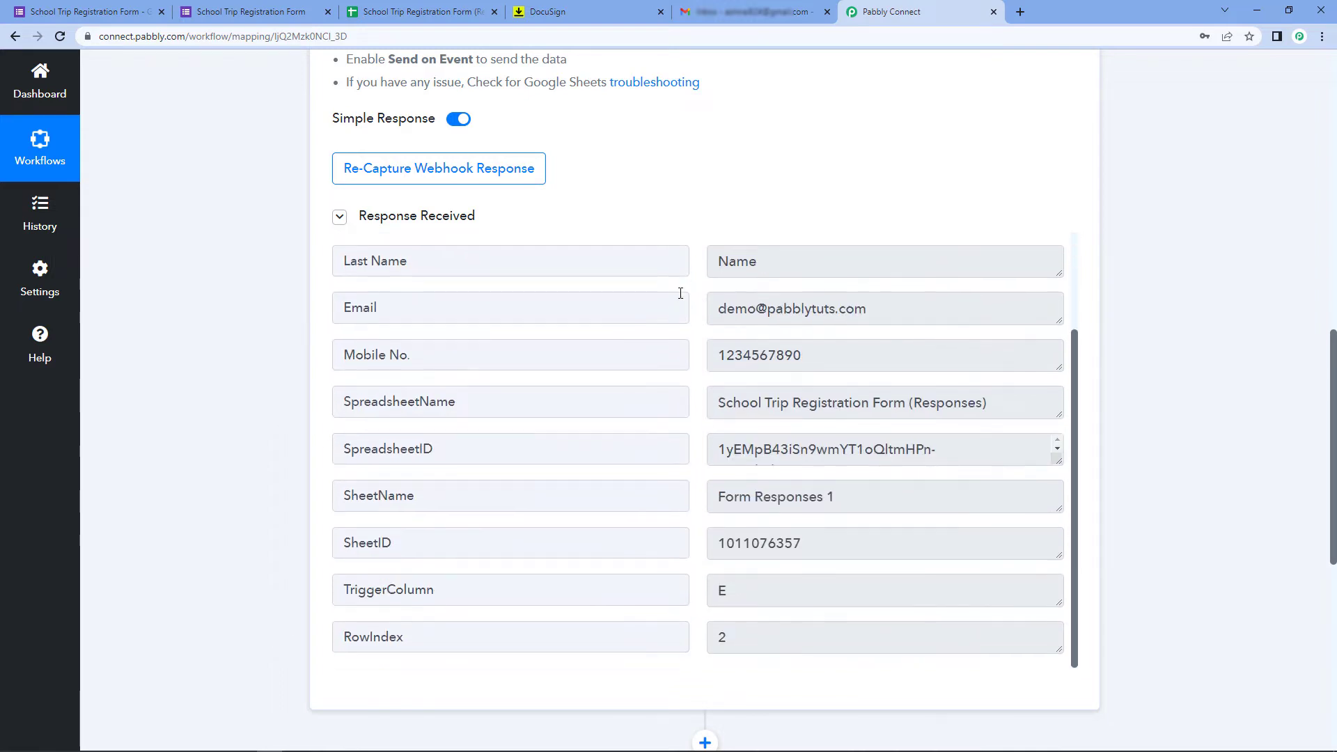
scroll(708, 298, "up", 2)
scroll(697, 170, "down", 2)
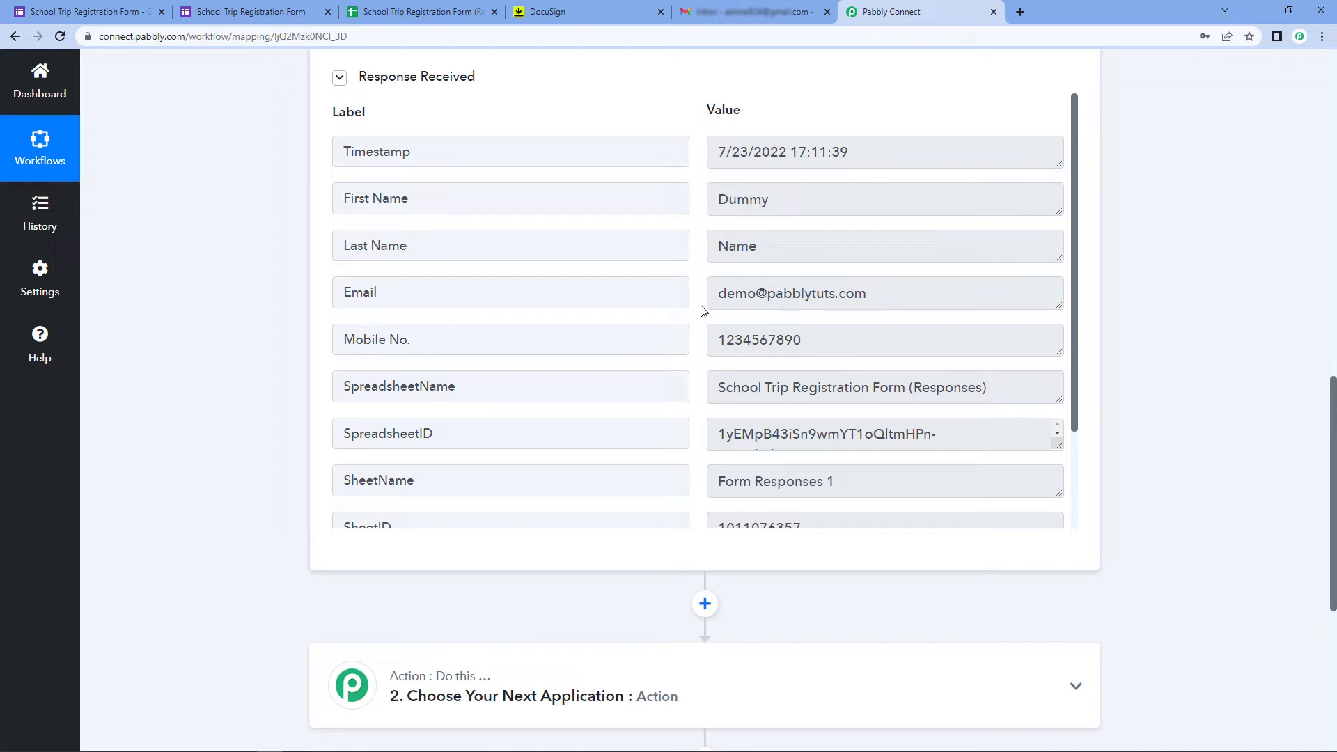
left_click_drag(718, 292, 898, 298)
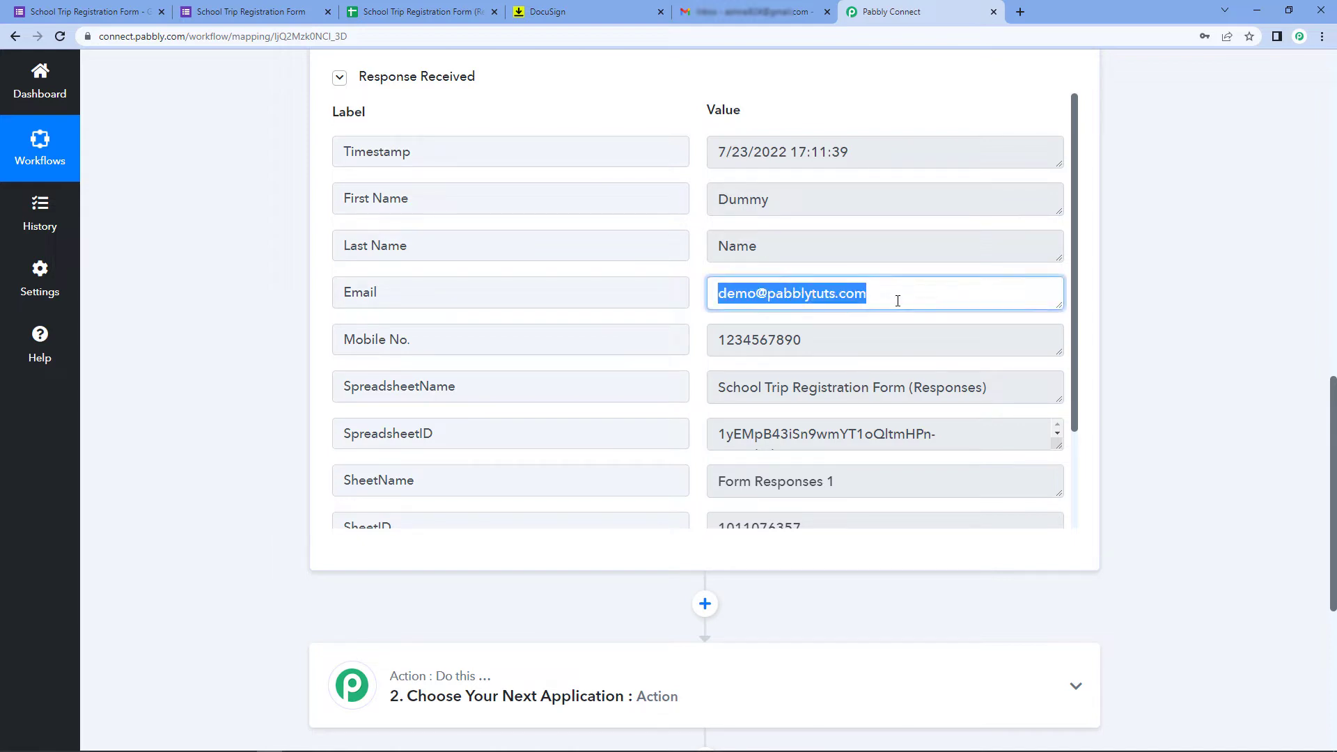
left_click(898, 298)
left_click(699, 294)
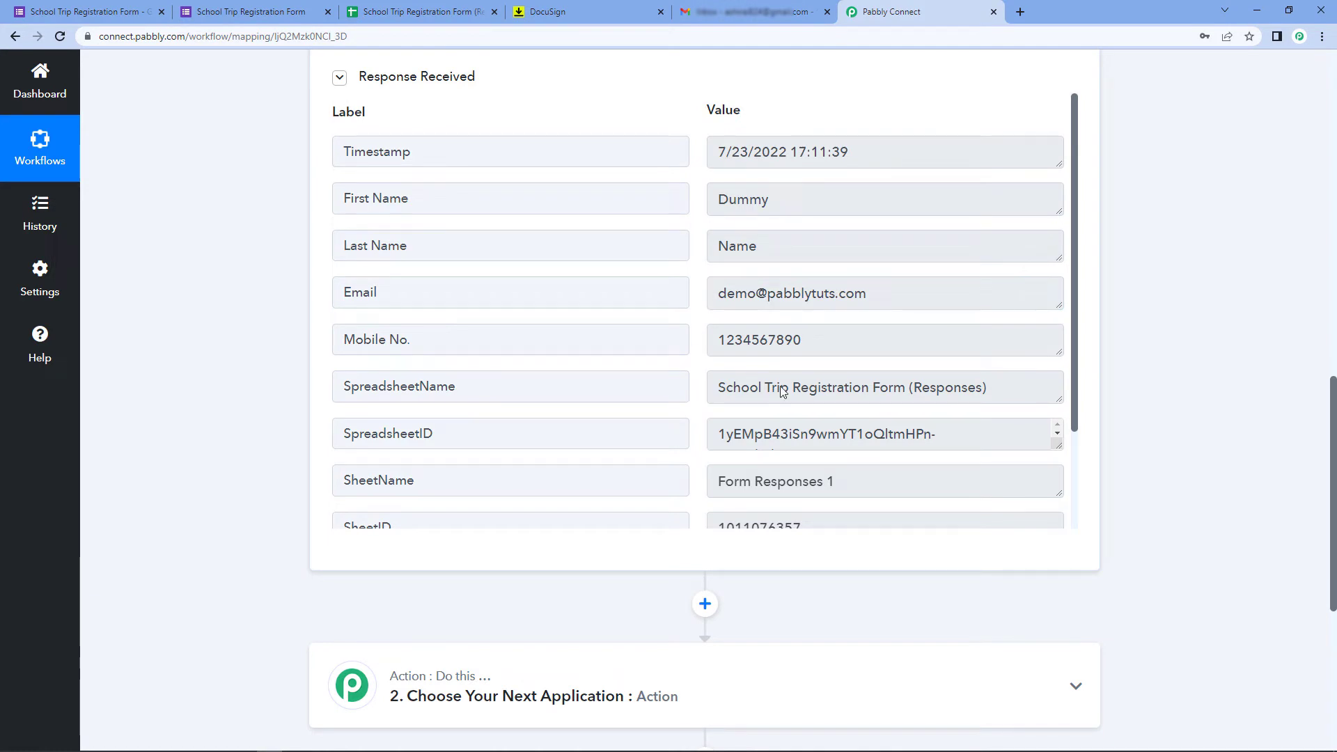
scroll(1146, 258, "down", 5)
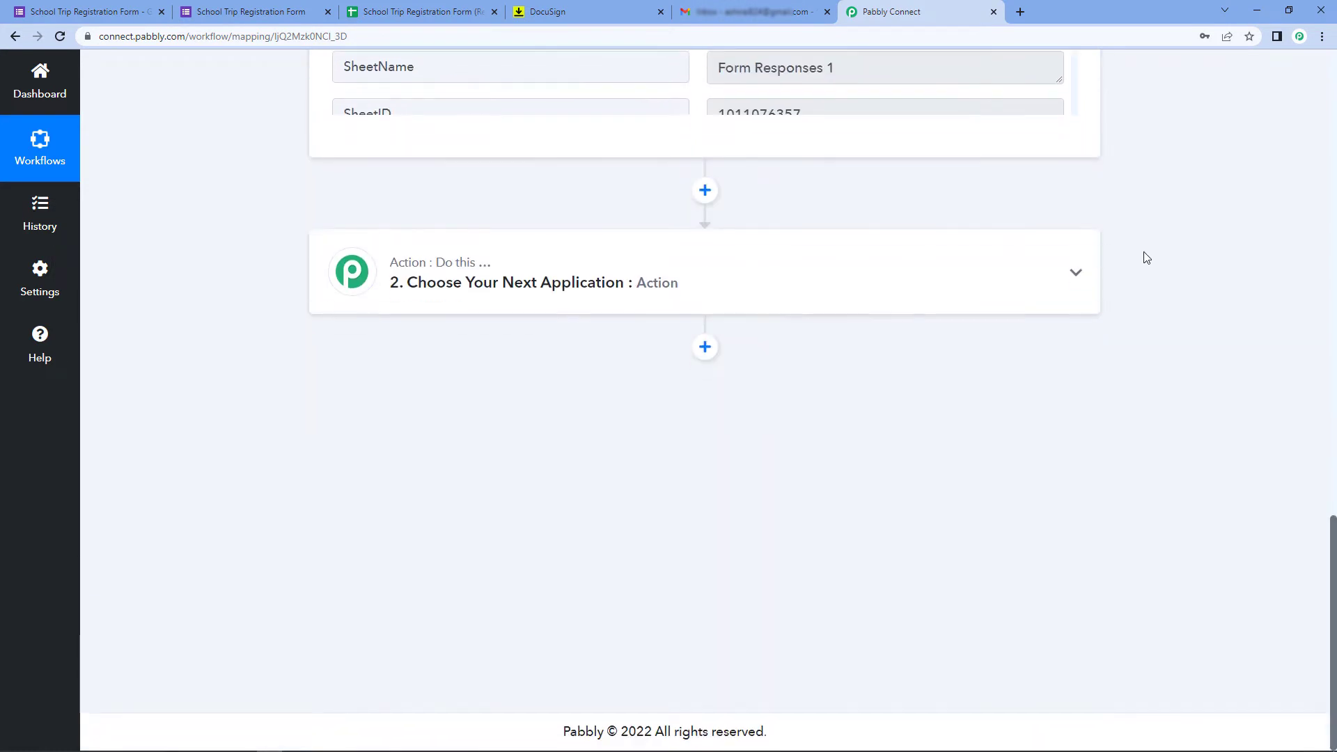
Set the action to DocuSign's Create Signature Request with Template and add a new DocuSign connection
left_click(466, 282)
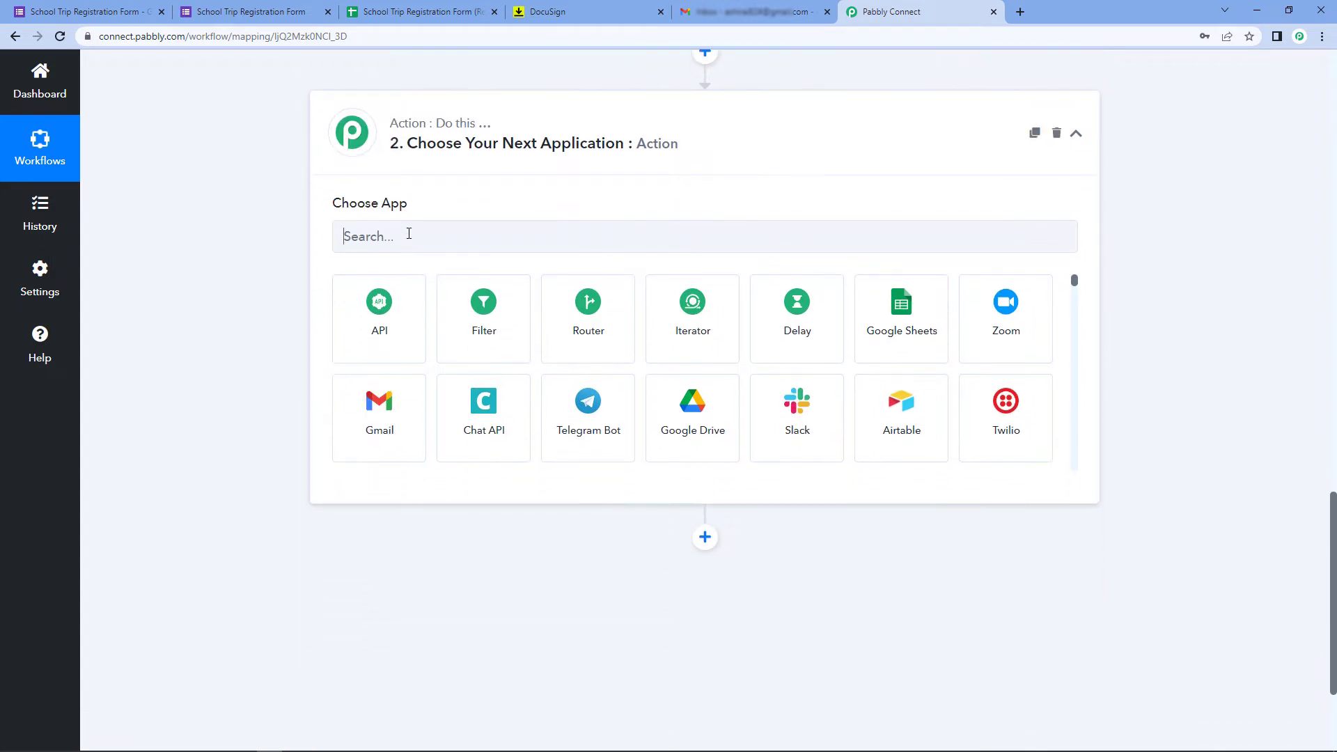
left_click(407, 236)
type("Docu")
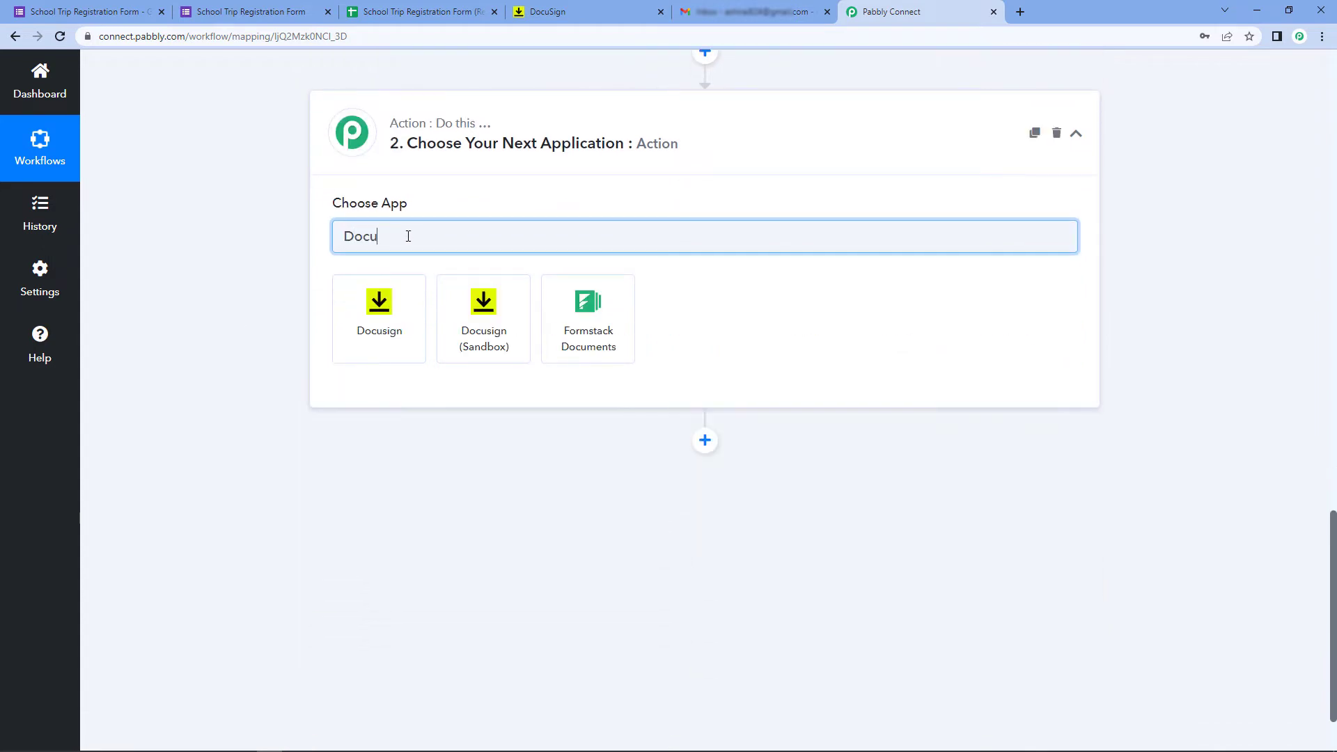
left_click(397, 317)
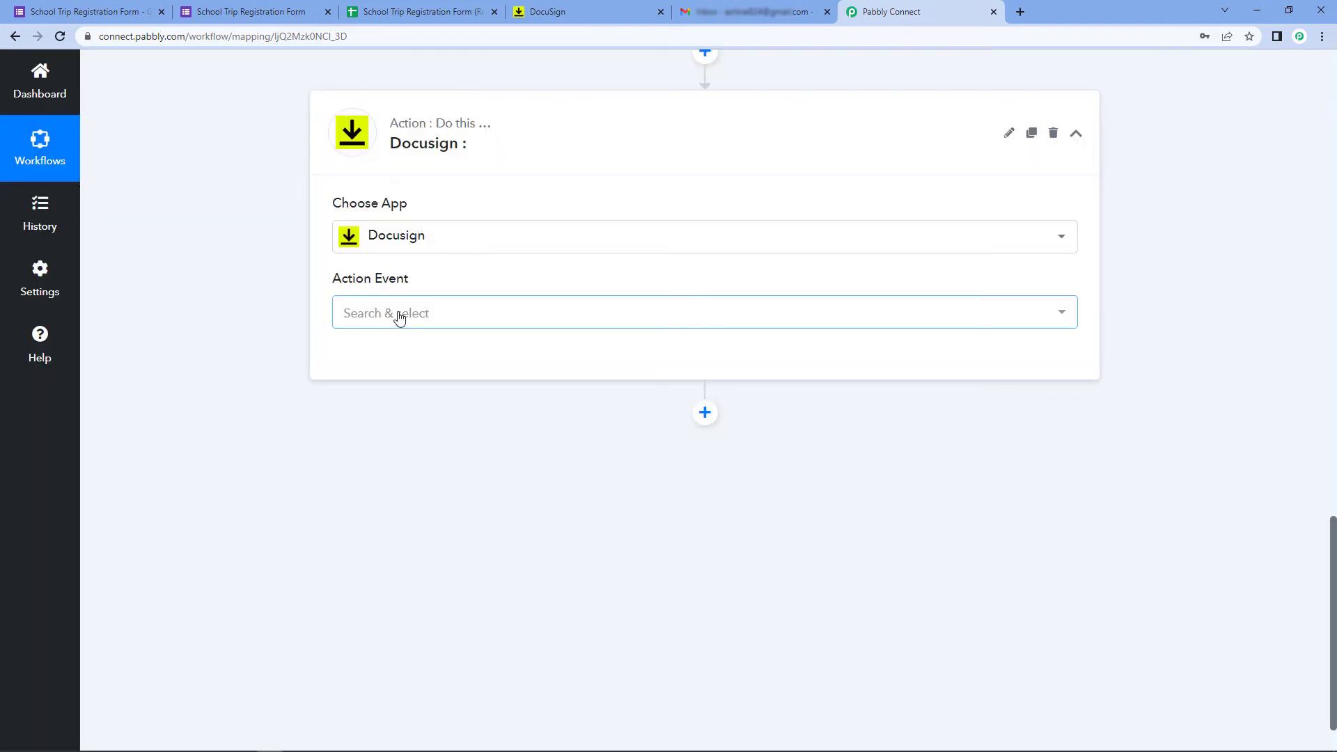
left_click(399, 318)
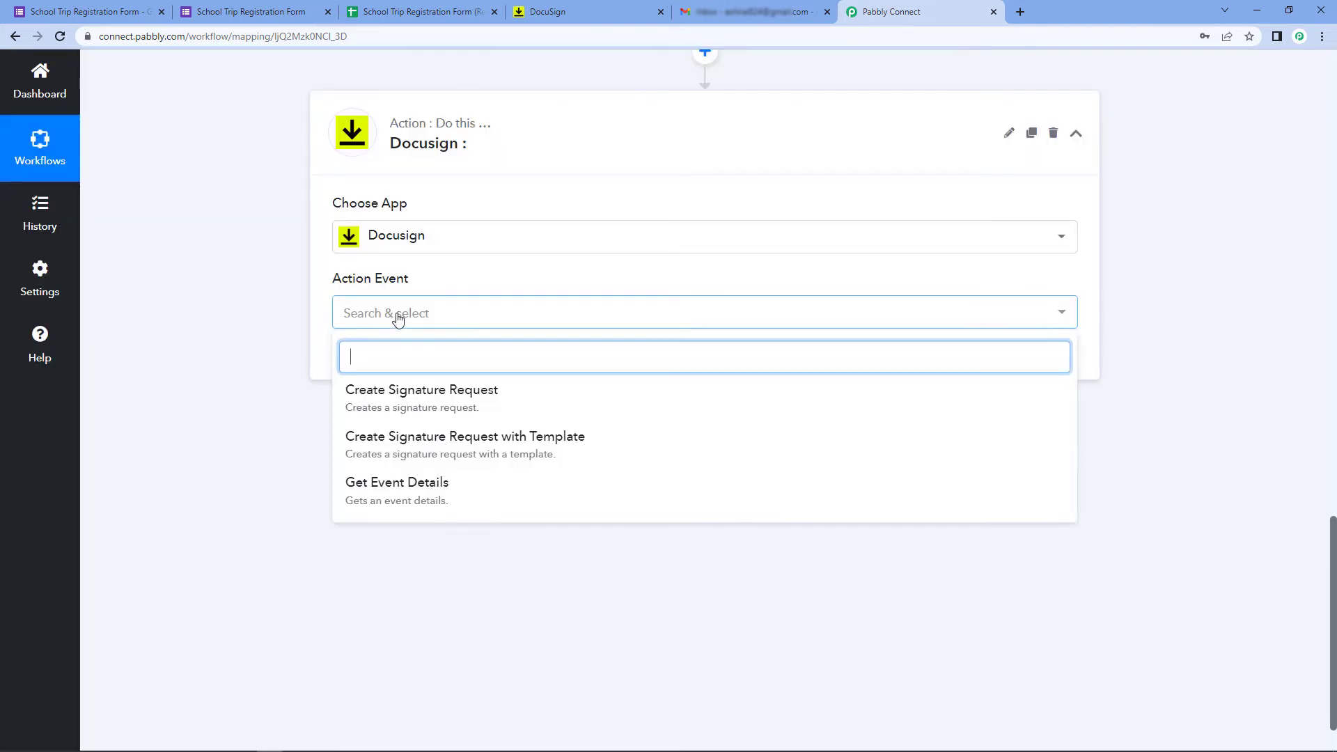
left_click(492, 456)
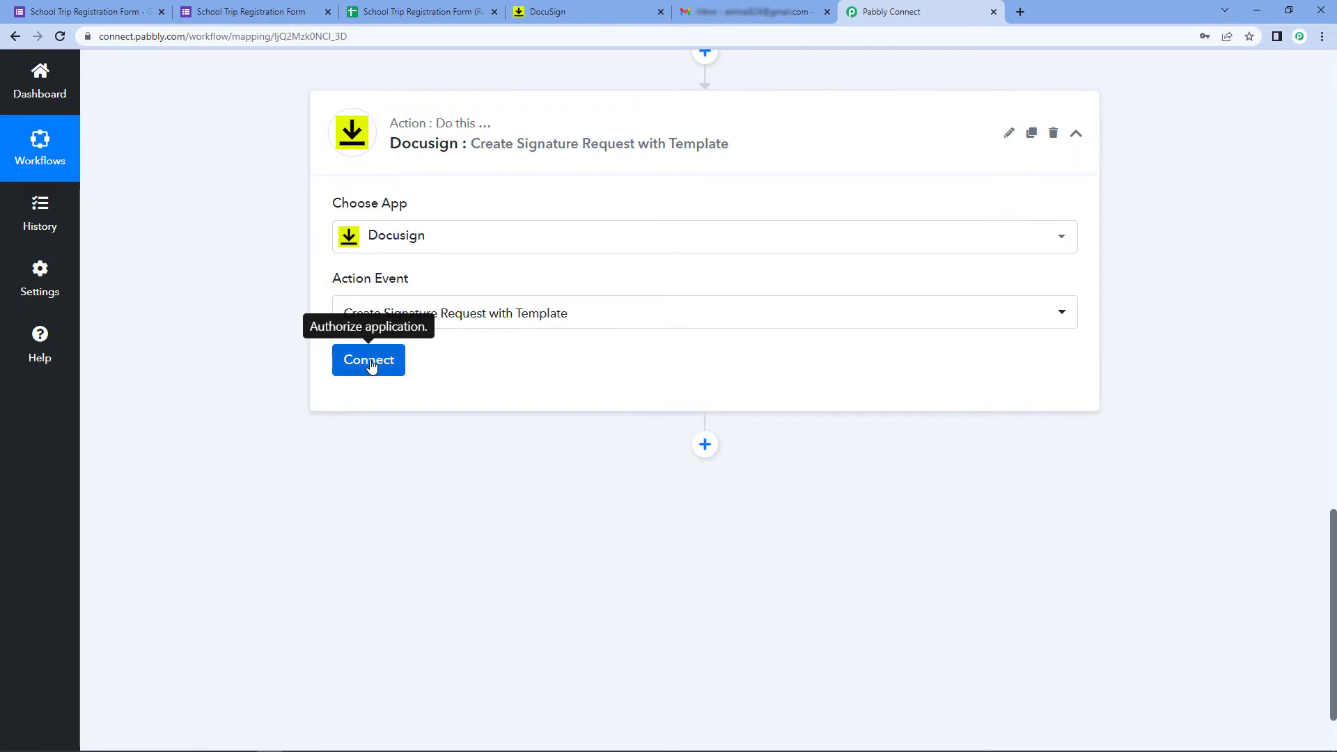
left_click(369, 359)
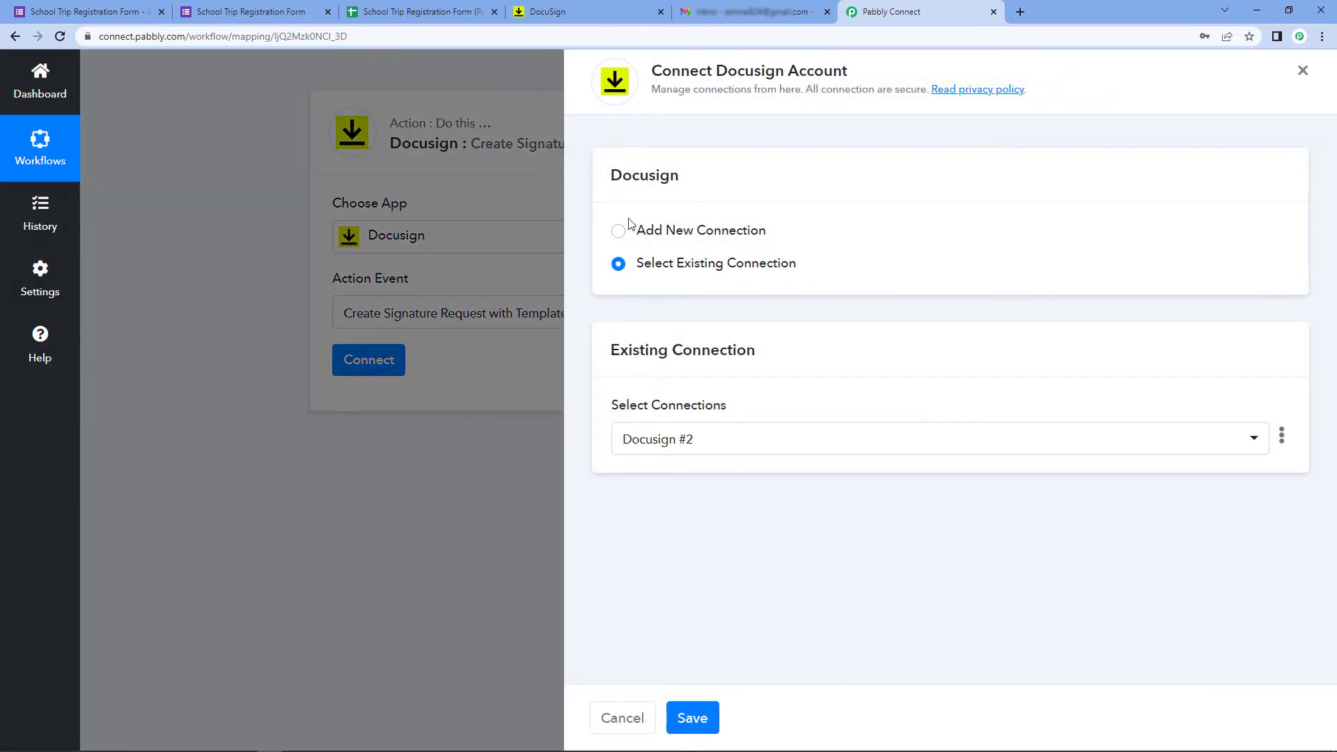
left_click(619, 231)
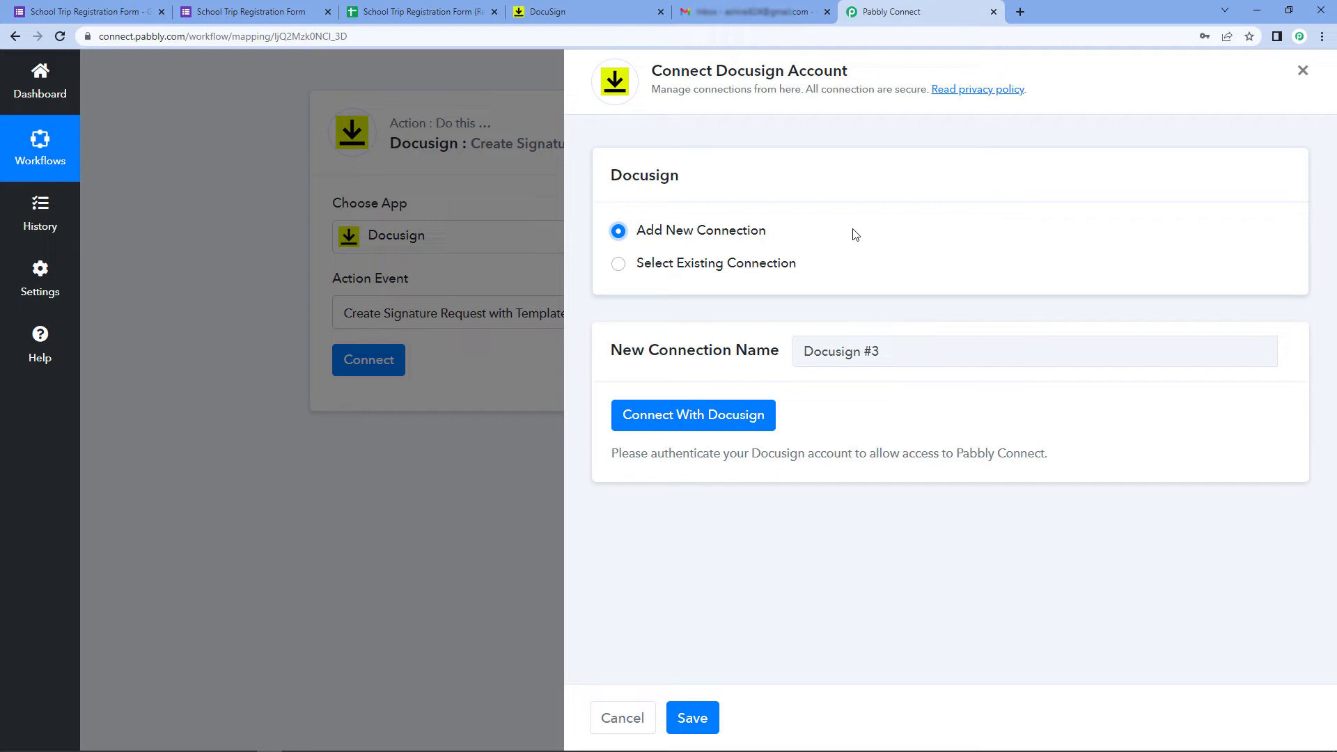
Authorize the new Docusign #3 connection and return to the workflow once it shows connected
left_click(708, 415)
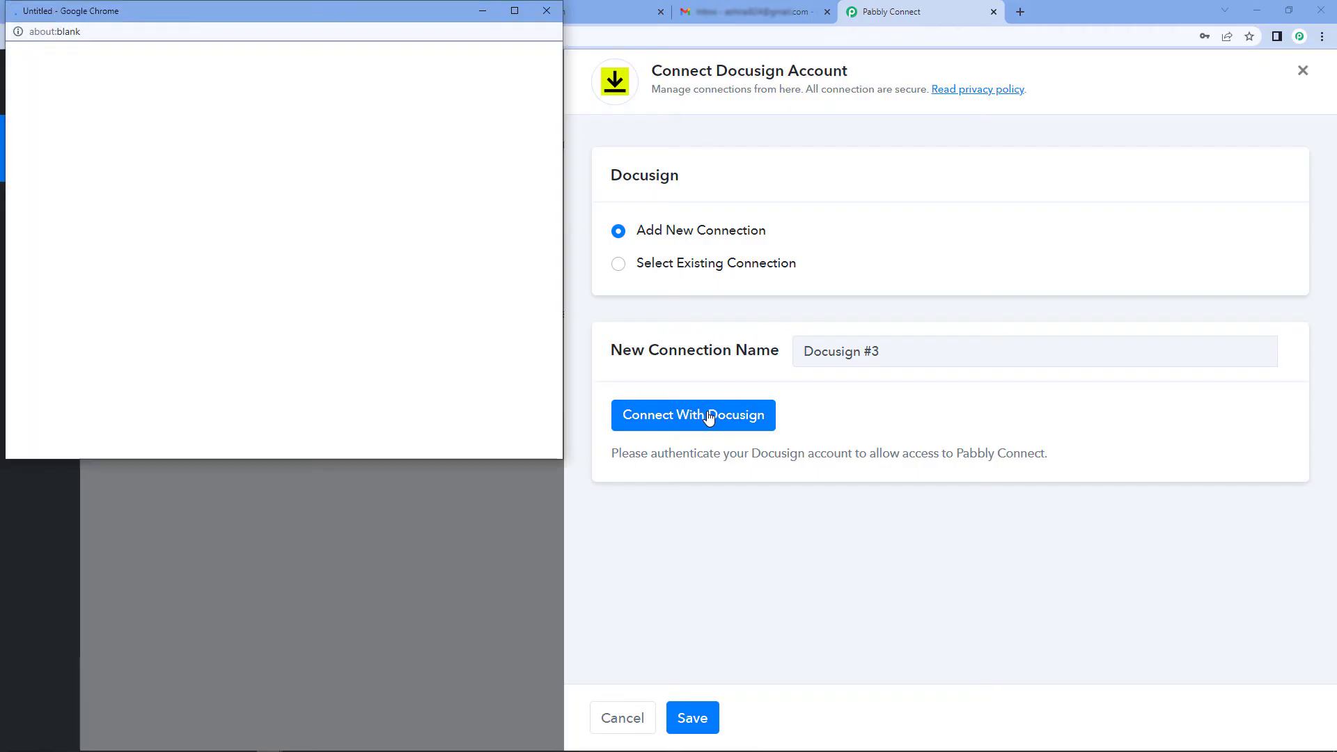
left_click_drag(407, 15, 400, 15)
left_click(548, 7)
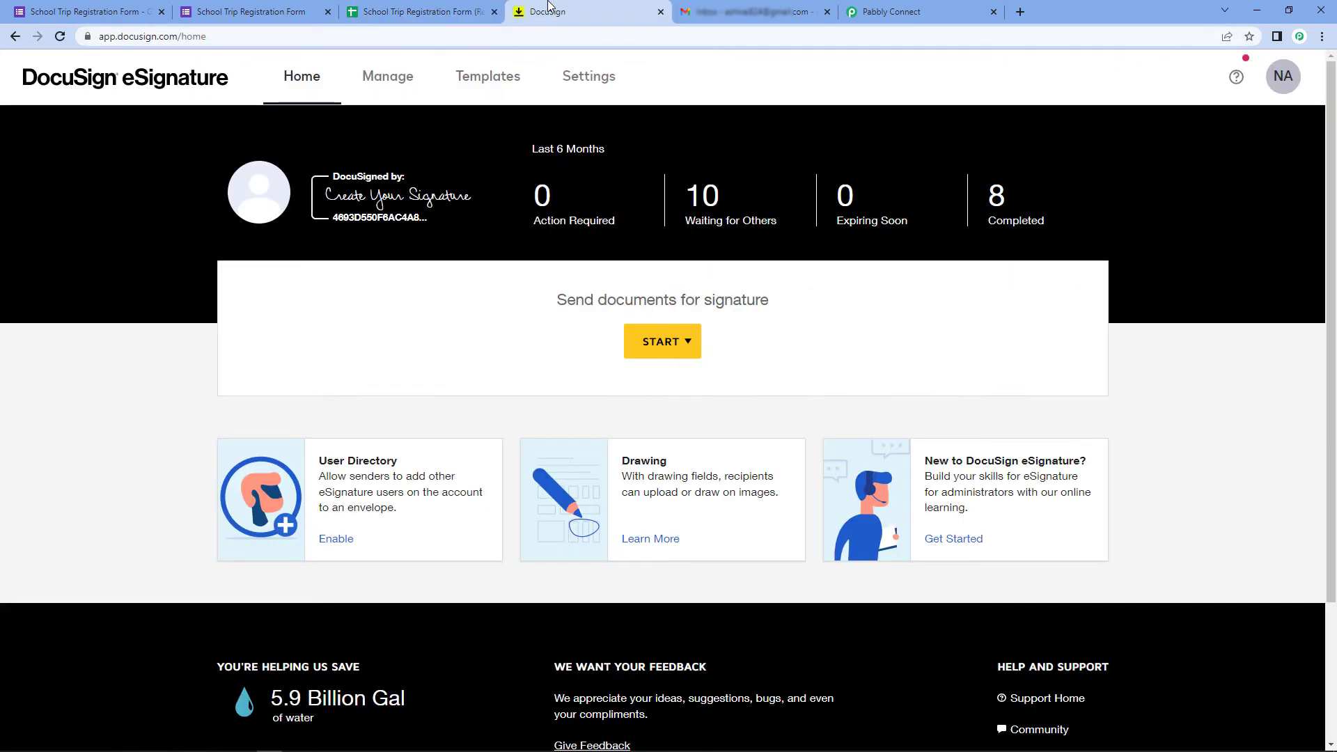
left_click(940, 11)
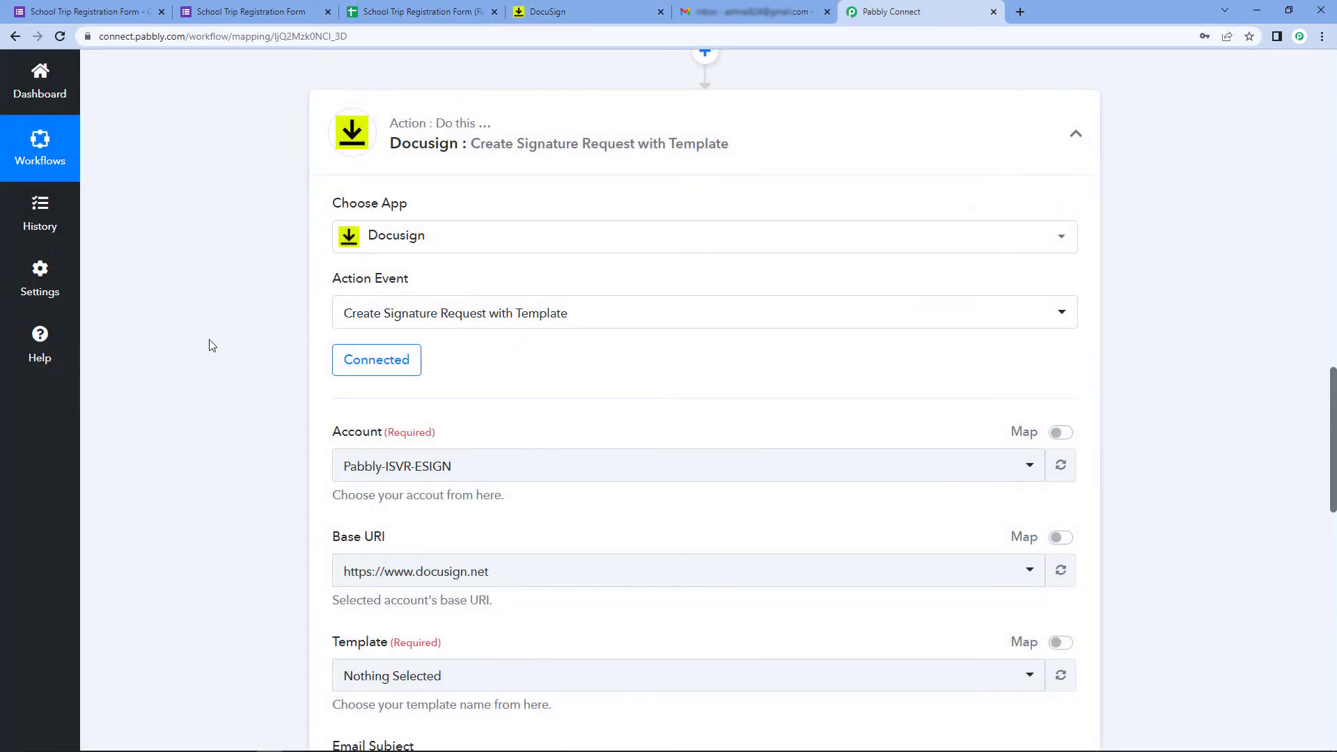
Keep the Pabbly-ISVR-ESIGN account and docusign.net base URI, then list the available templates
scroll(211, 345, "down", 1)
scroll(212, 345, "down", 3)
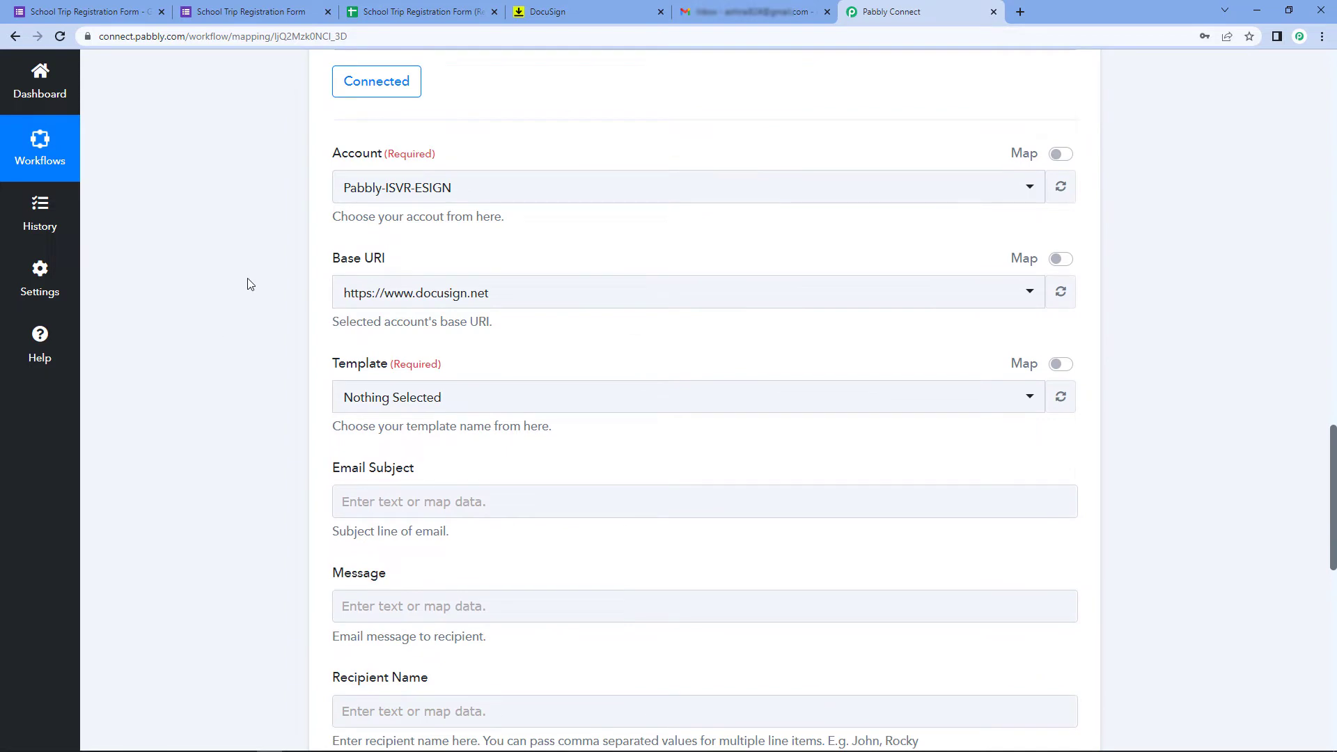
left_click(487, 197)
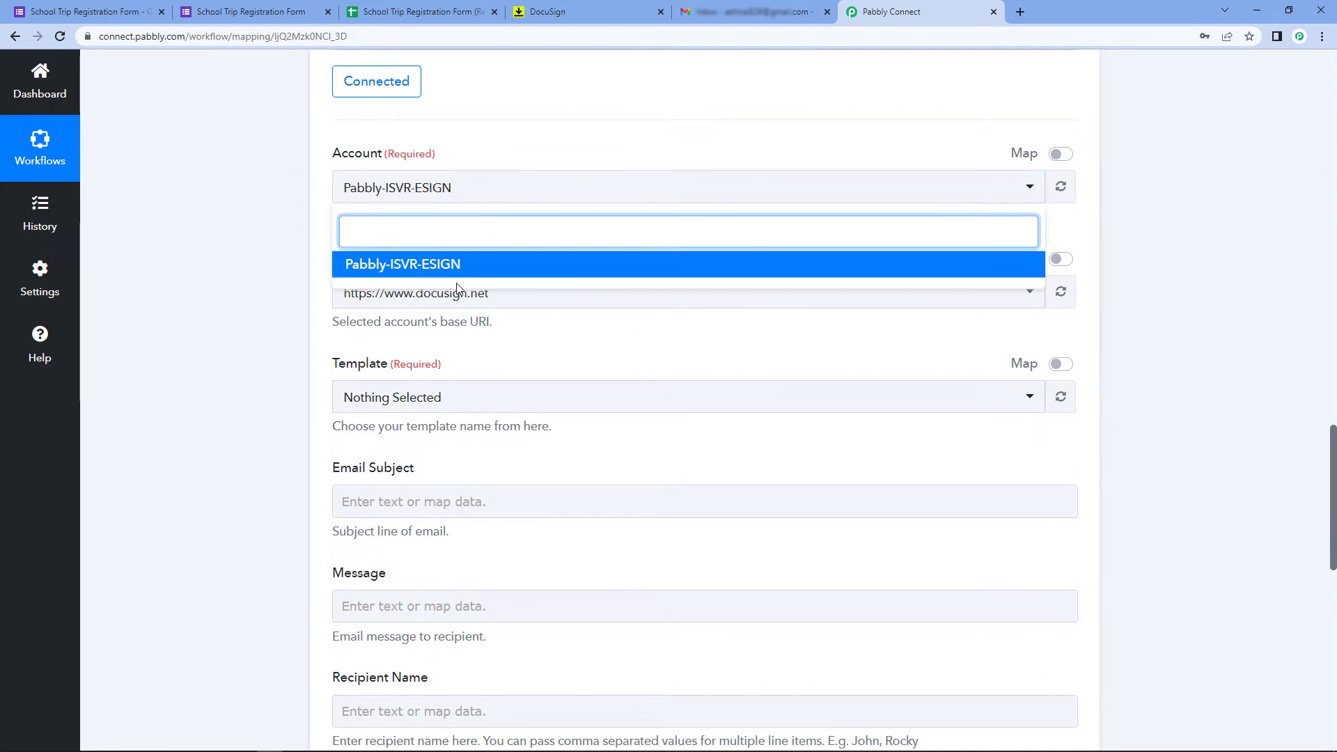
left_click(450, 261)
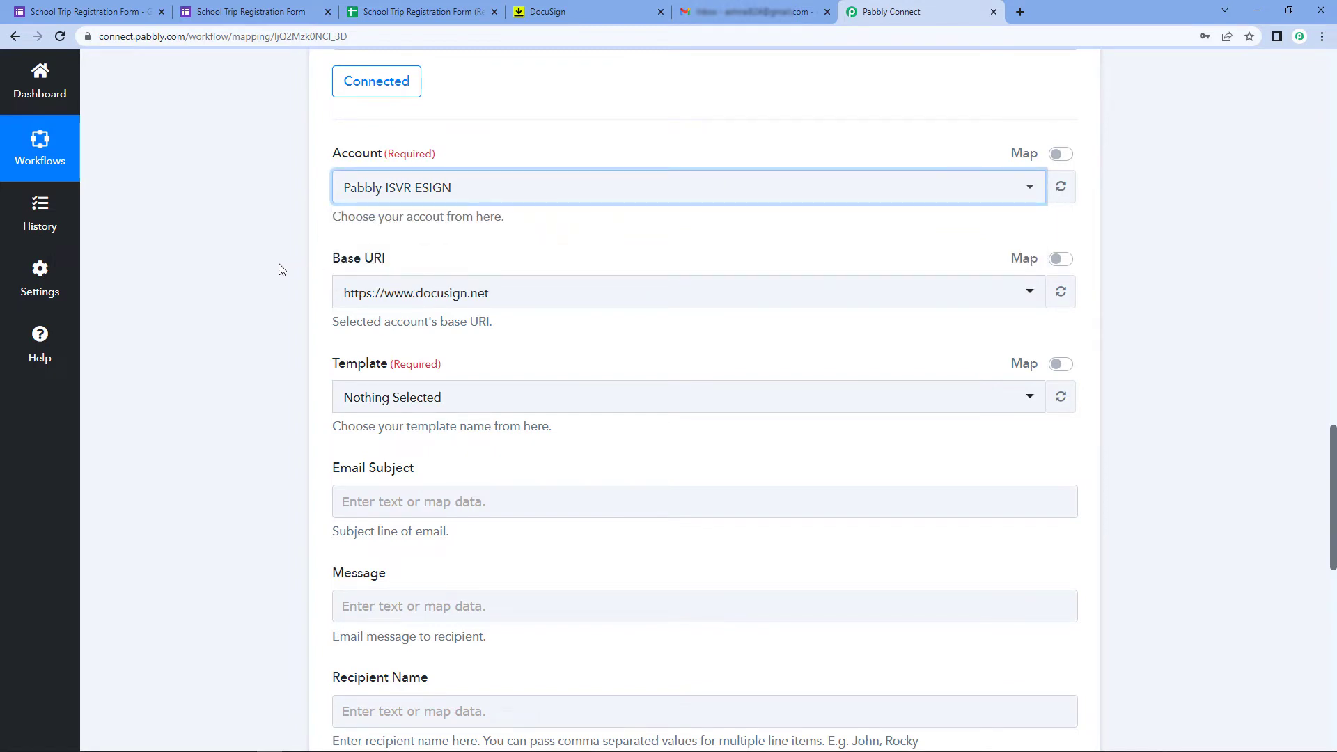
left_click(518, 292)
left_click(453, 293)
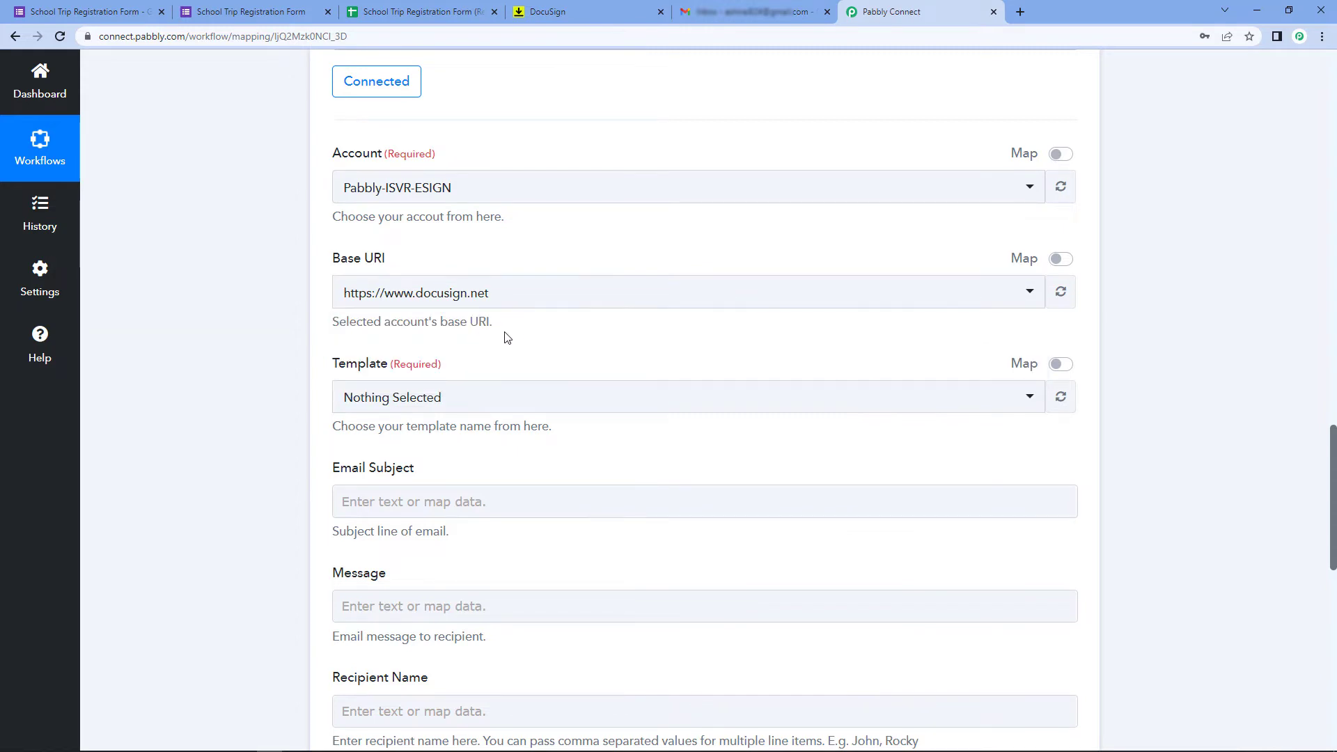
scroll(332, 312, "down", 1)
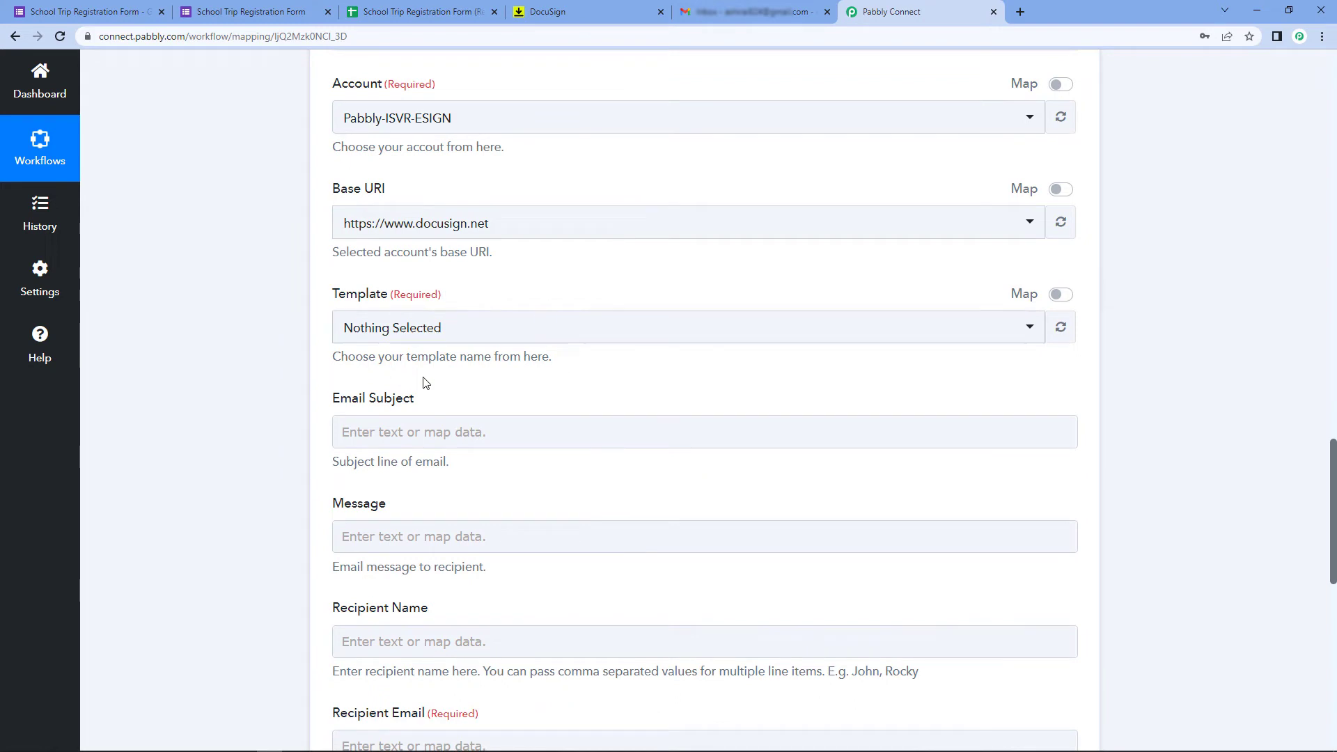
left_click(500, 339)
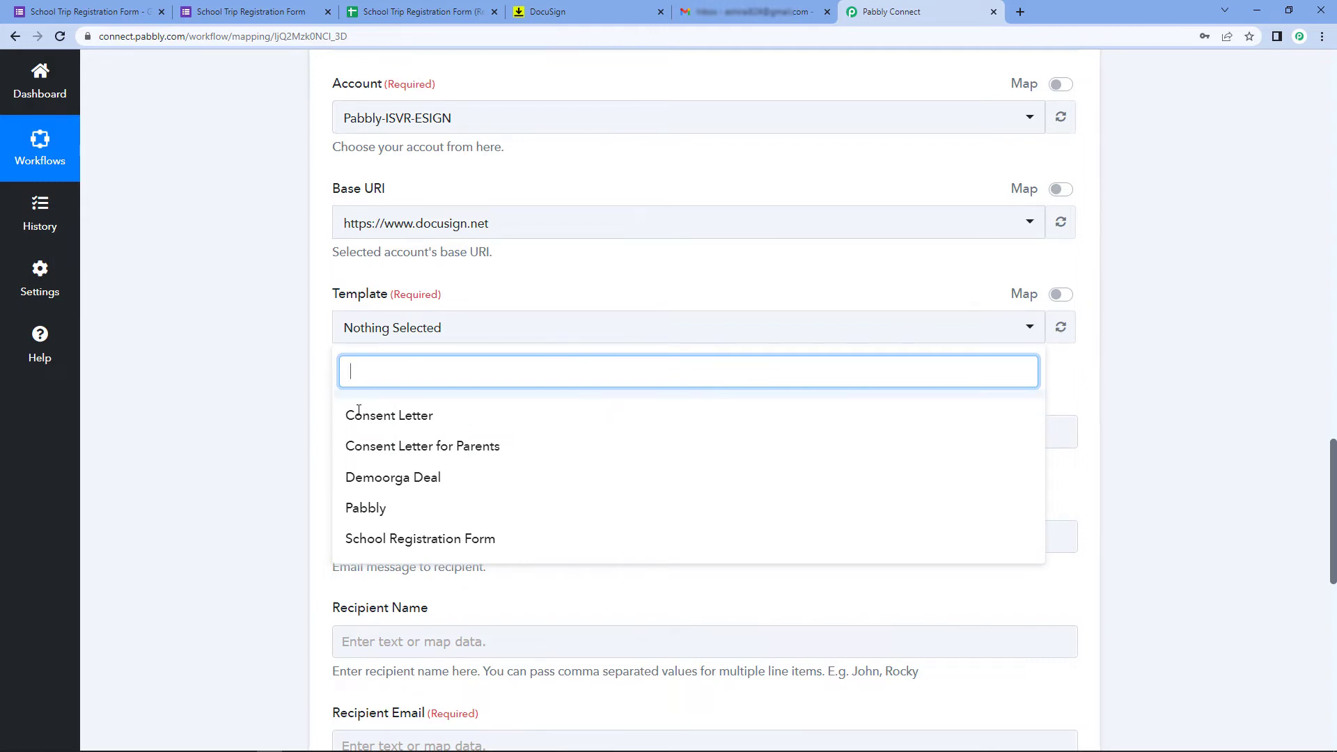
Select the Consent Letter template and set the email subject to 'Consent Letter for School Trip'
left_click(398, 417)
scroll(280, 390, "down", 1)
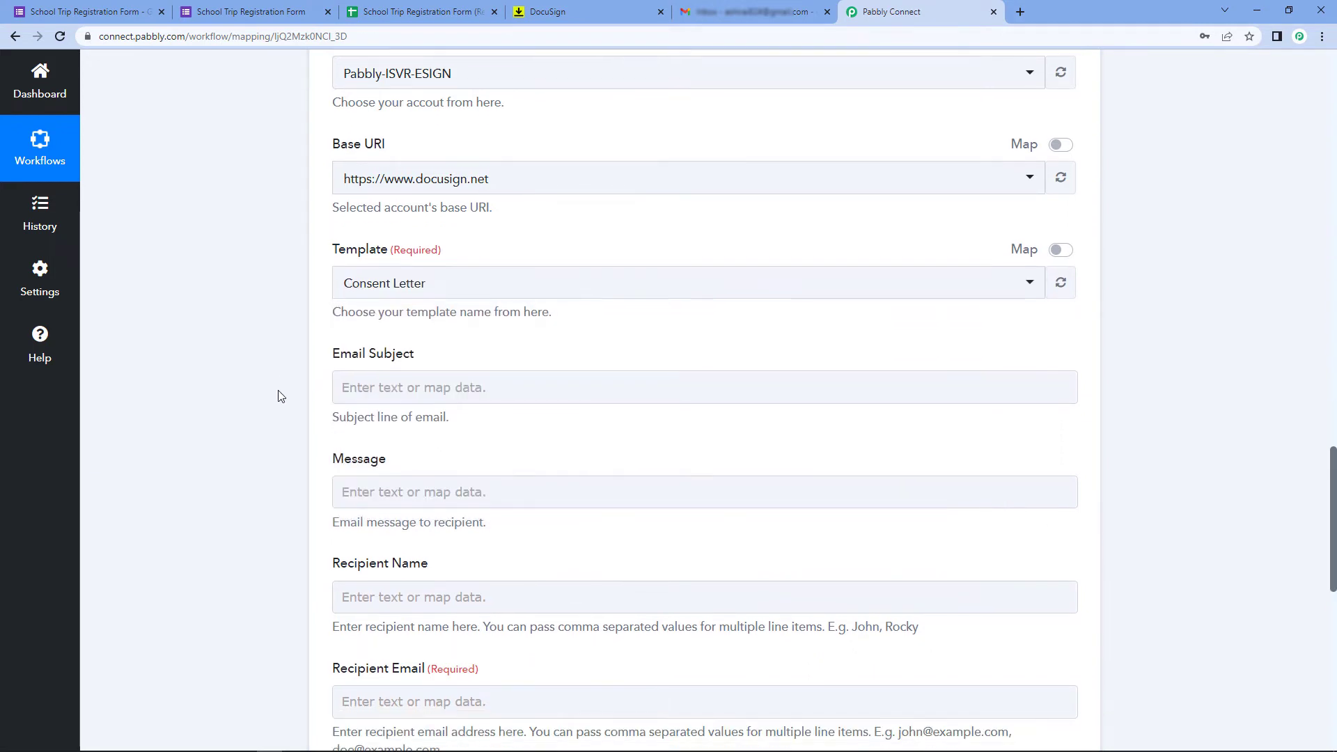
scroll(281, 395, "down", 3)
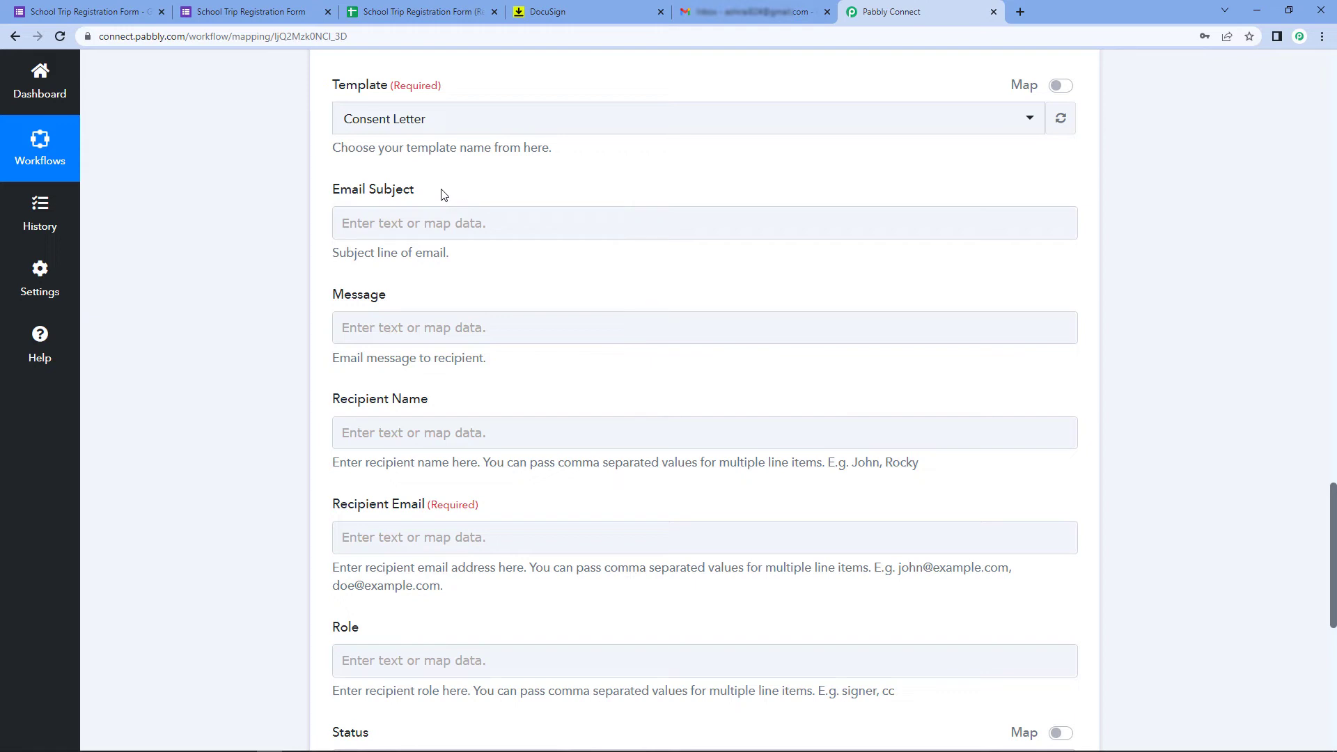
left_click(388, 222)
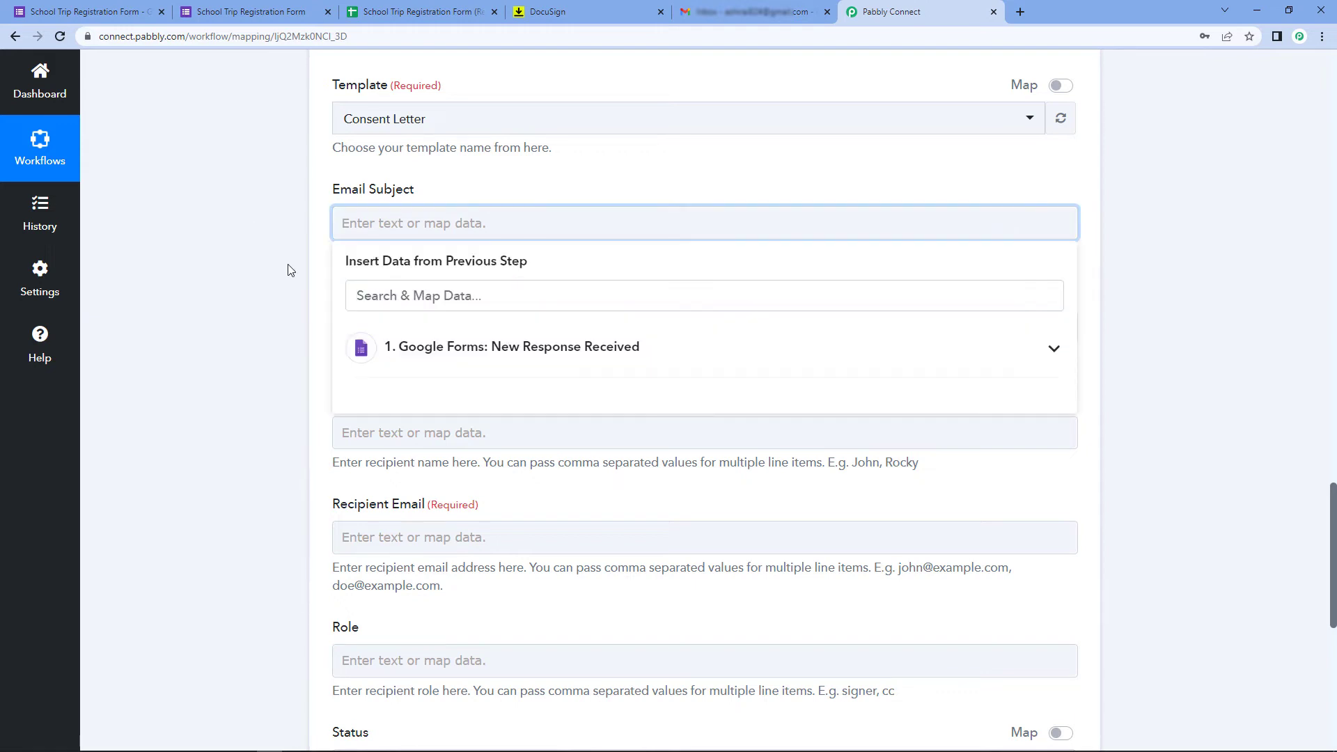
type("Consent Letter for S")
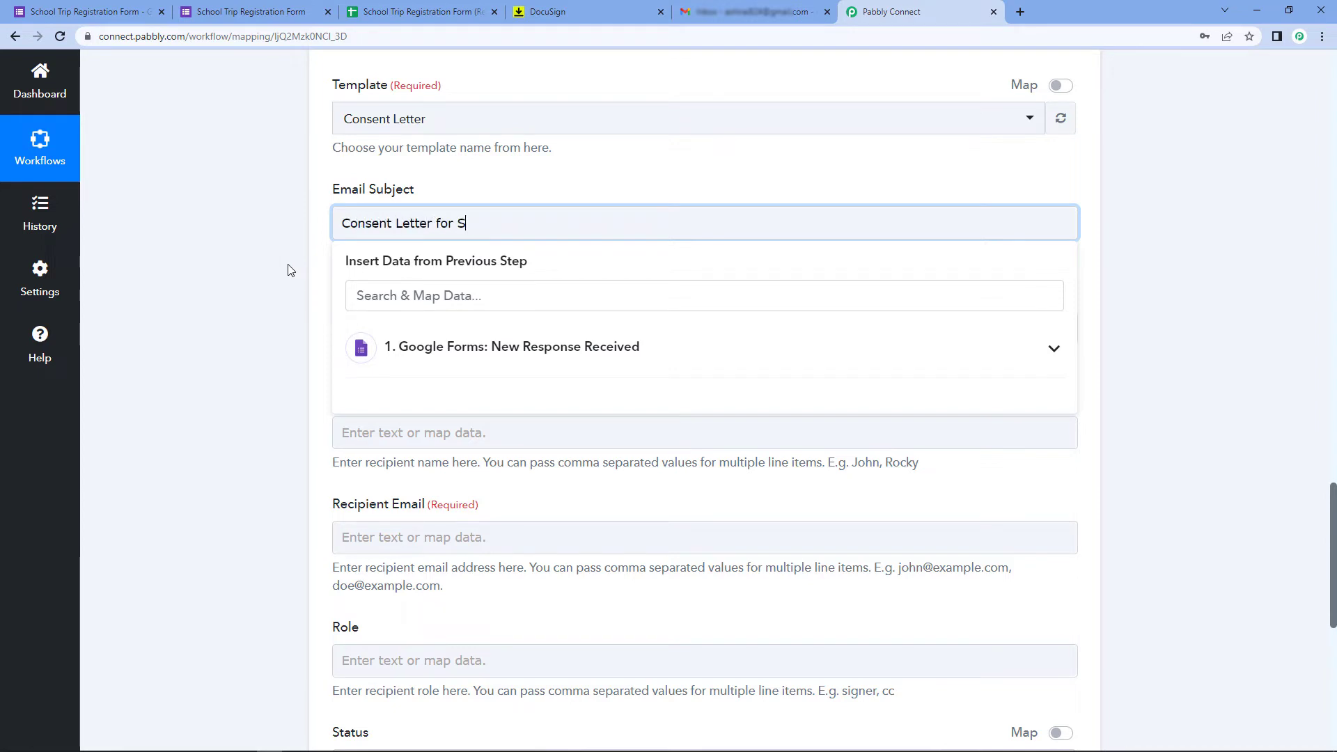
type("chool Trip")
left_click(290, 270)
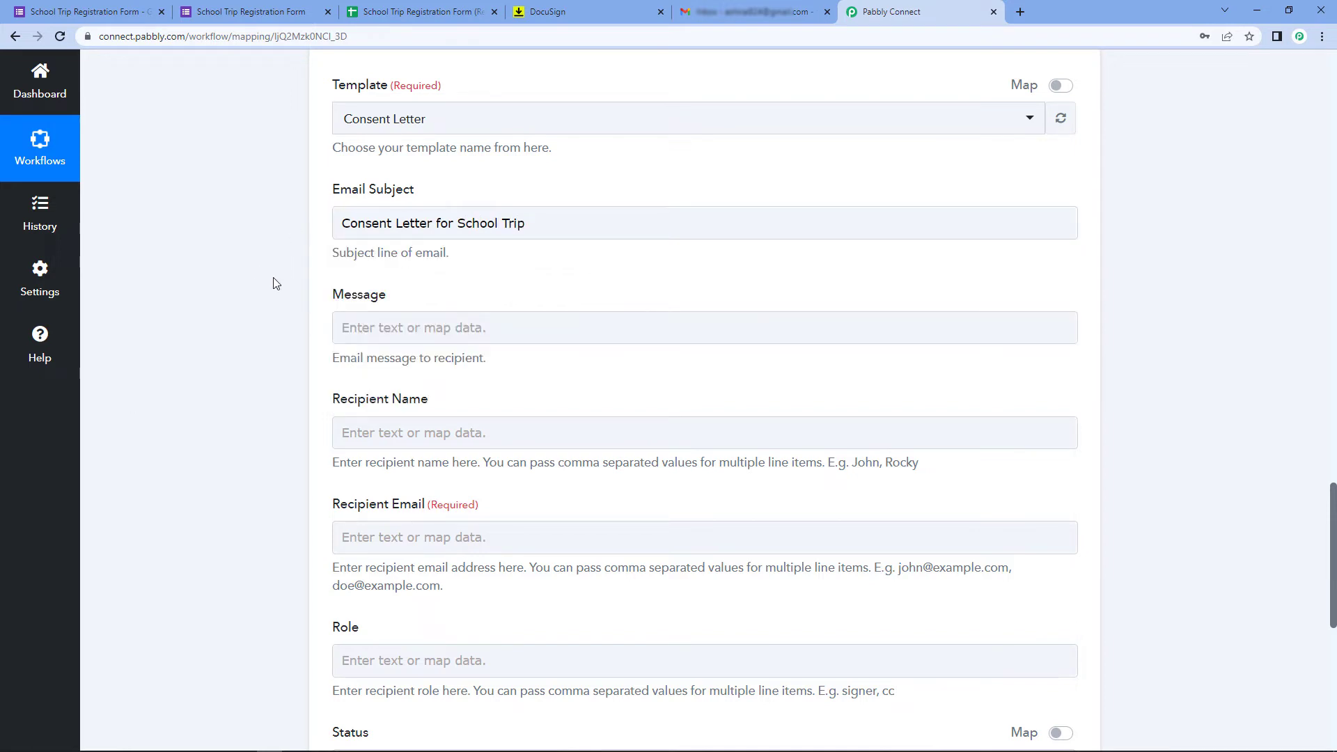
left_click(485, 156)
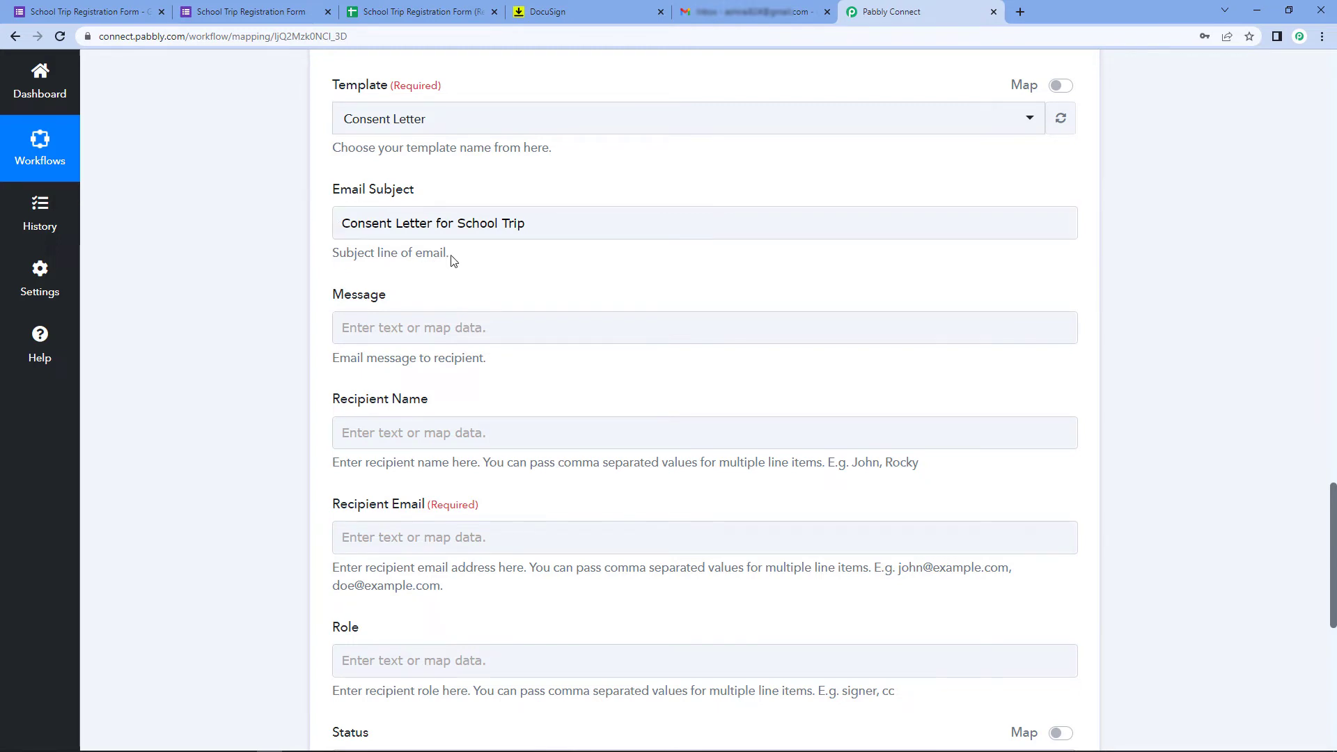
left_click(388, 327)
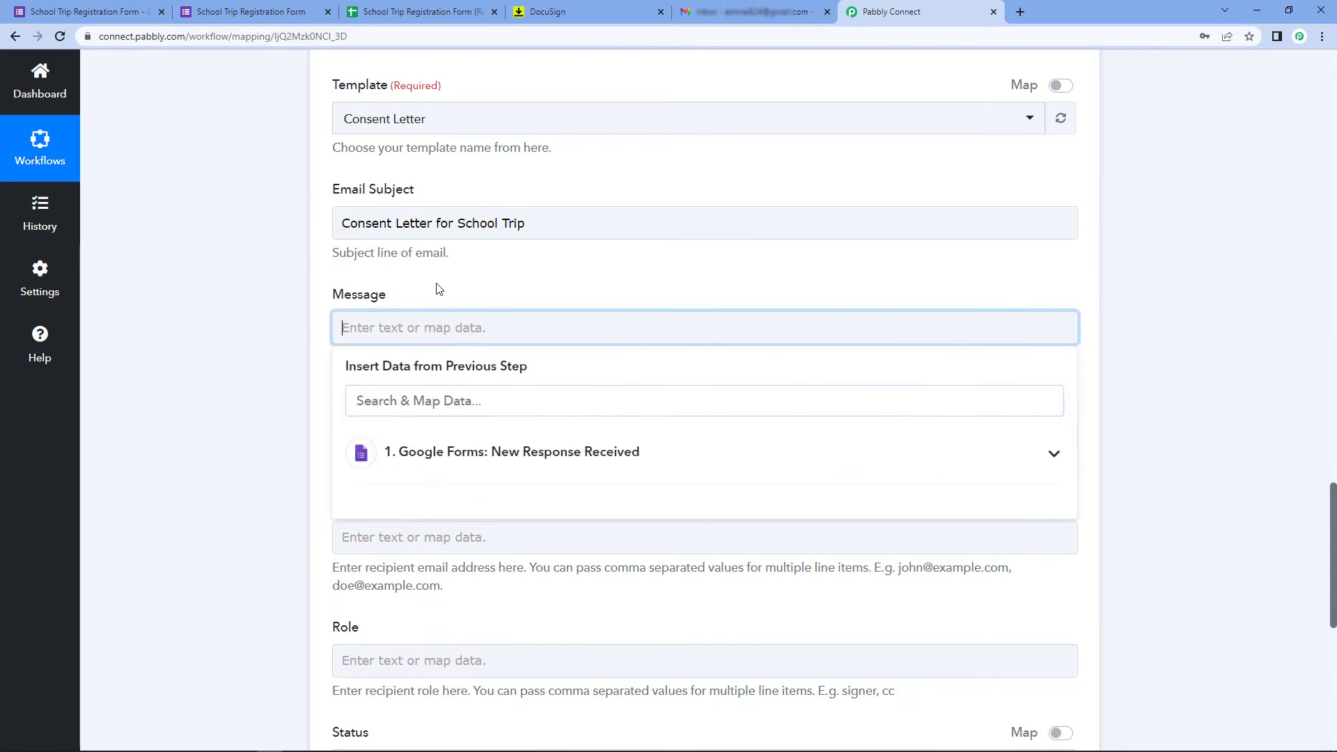
left_click(525, 244)
left_click(369, 321)
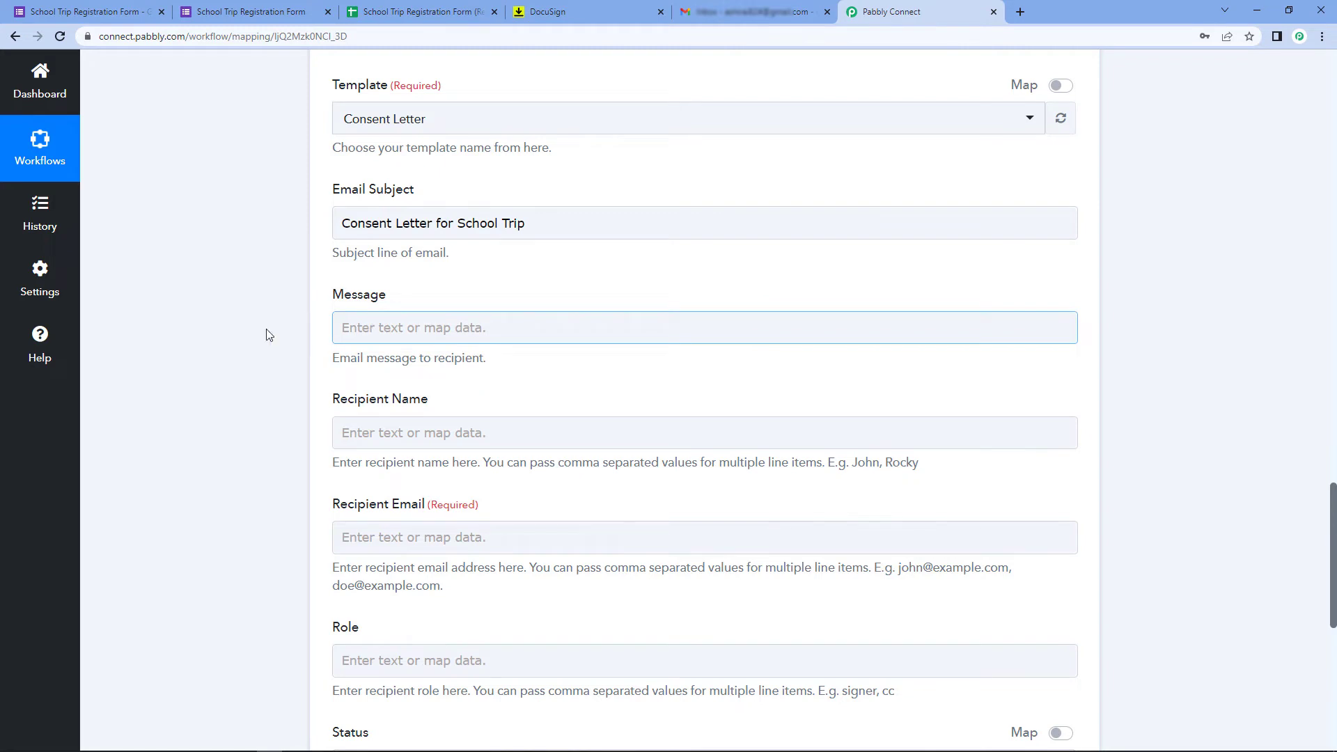
left_click(291, 328)
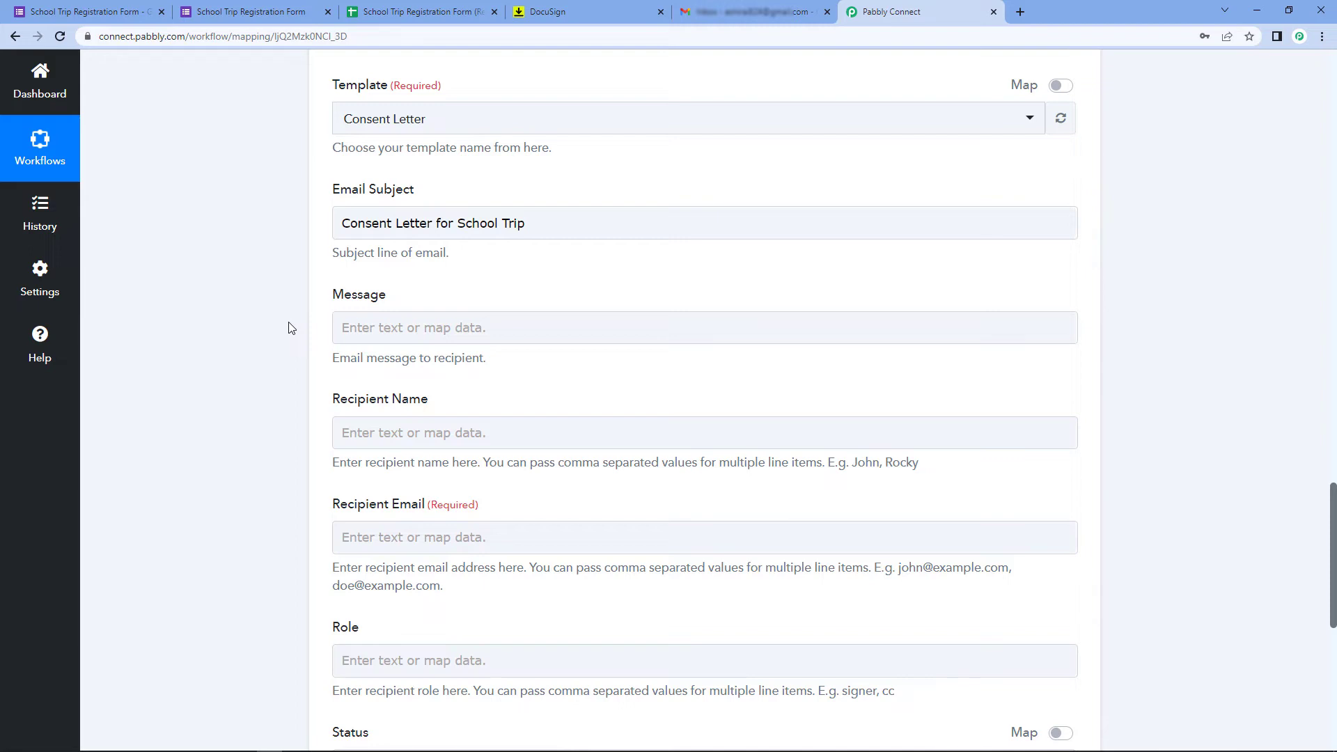
left_click(416, 341)
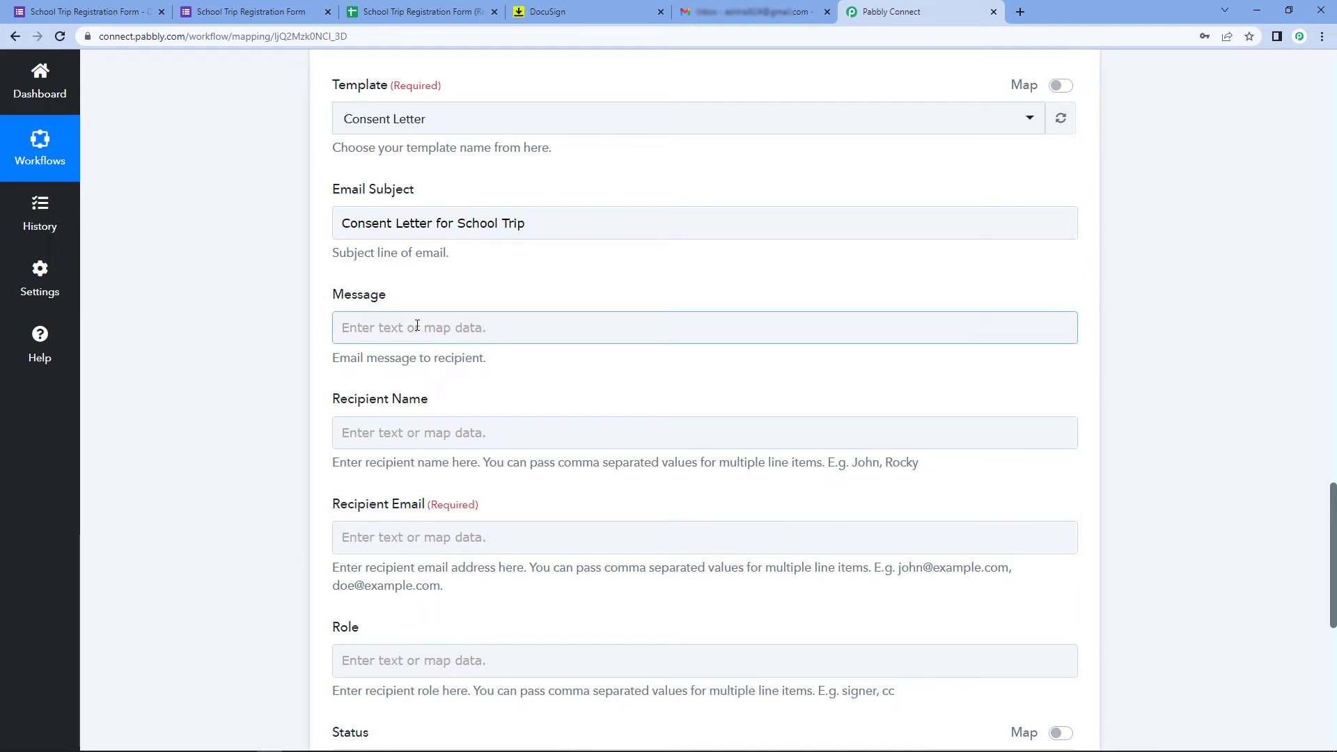
scroll(416, 326, "down", 2)
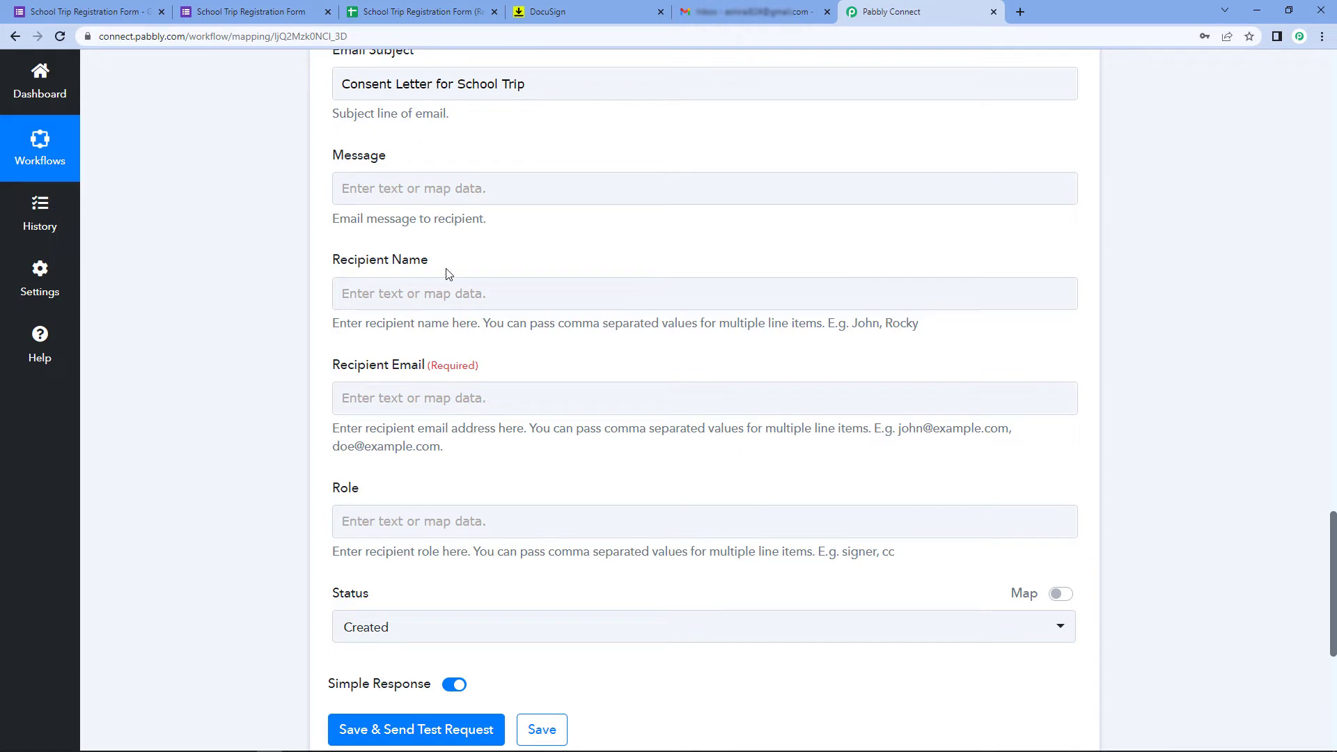
left_click(560, 287)
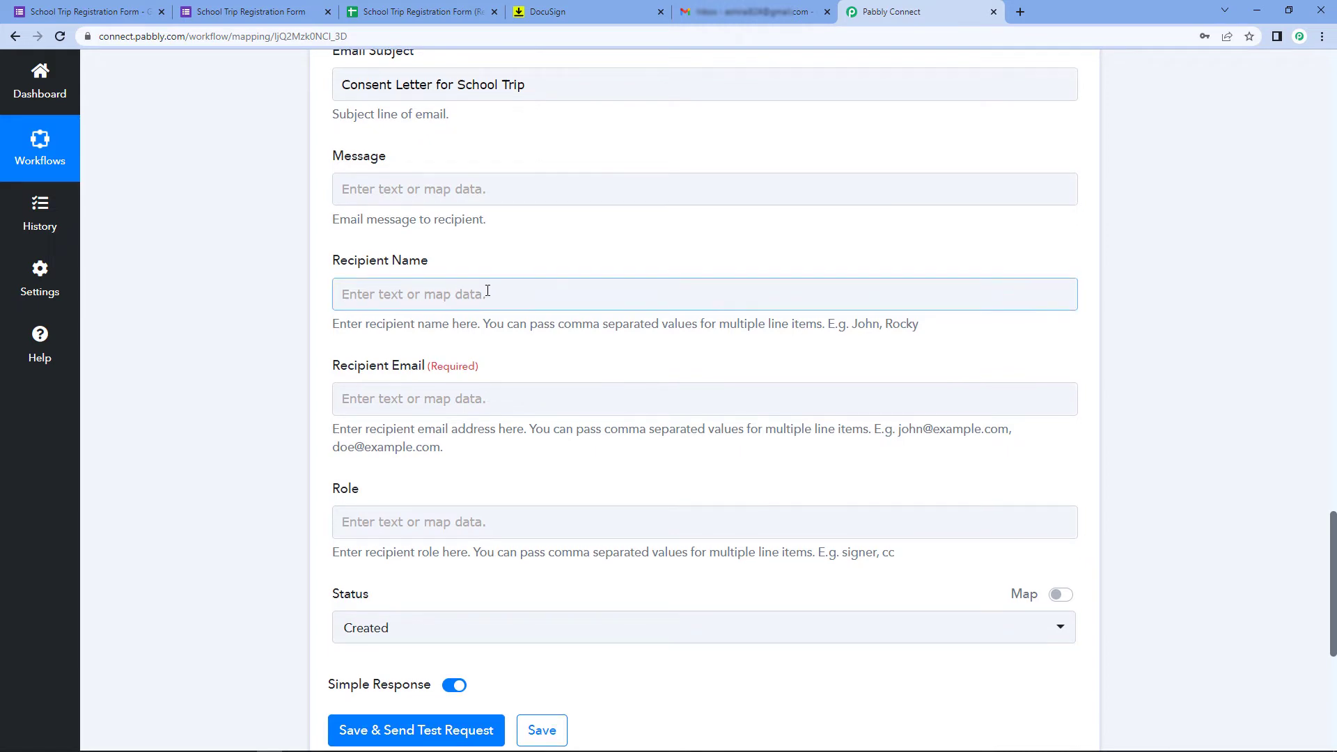
scroll(501, 313, "up", 15)
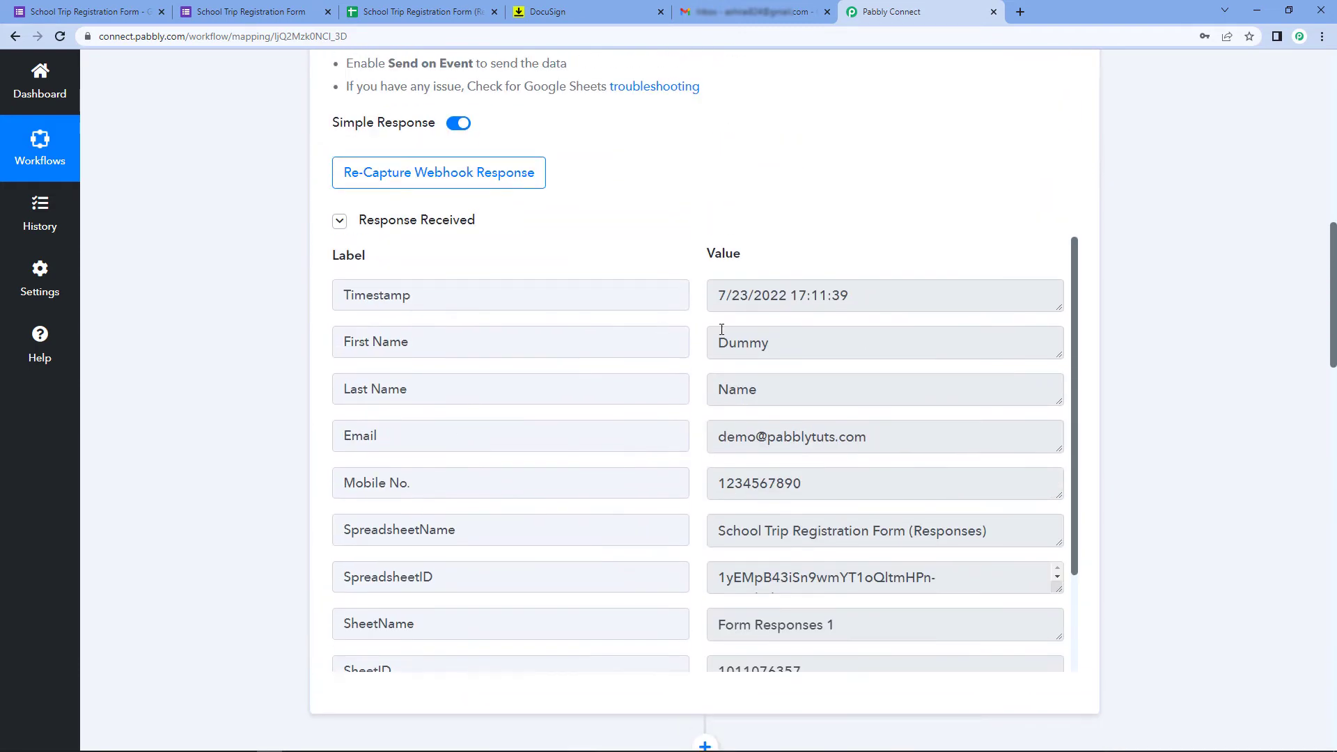
Highlight the sample first and last name values 'Dummy' and 'Name' in the captured response
double_click(742, 342)
left_click_drag(762, 389, 424, 369)
left_click(692, 370)
left_click(789, 352)
double_click(742, 342)
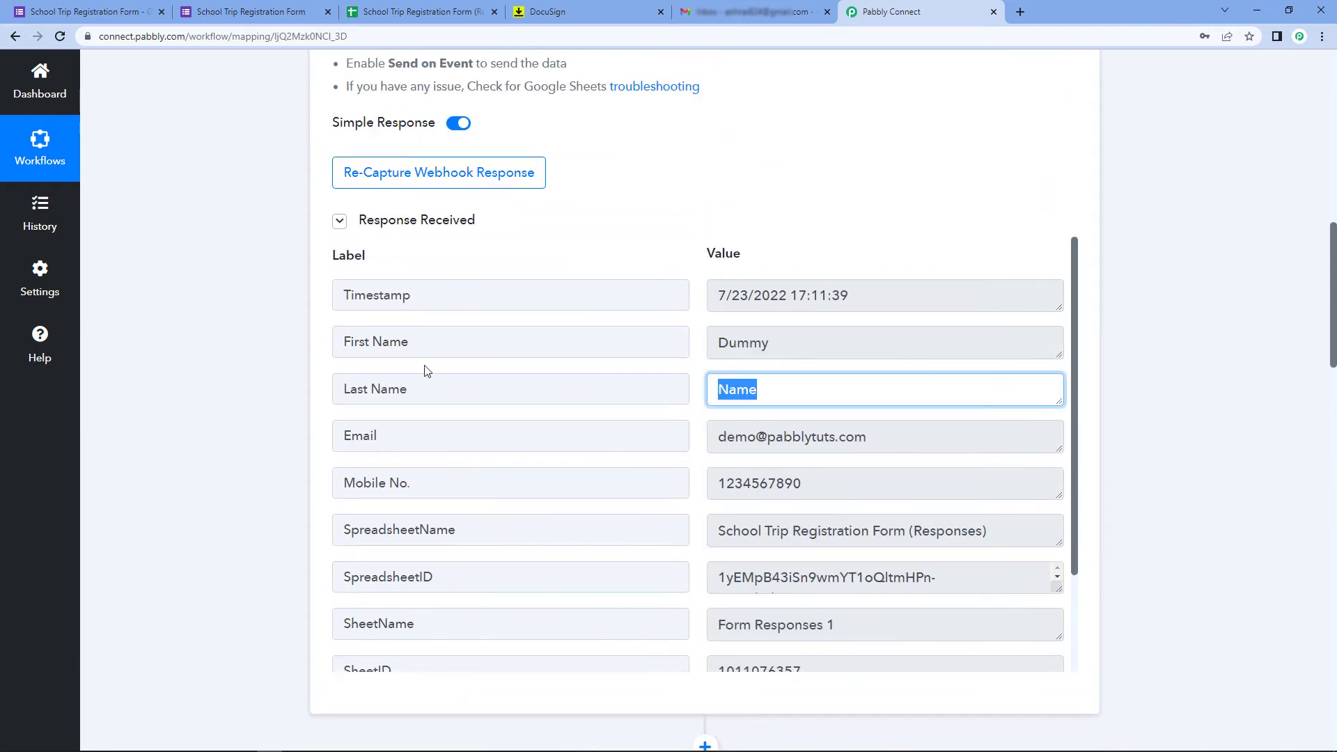
scroll(276, 367, "down", 17)
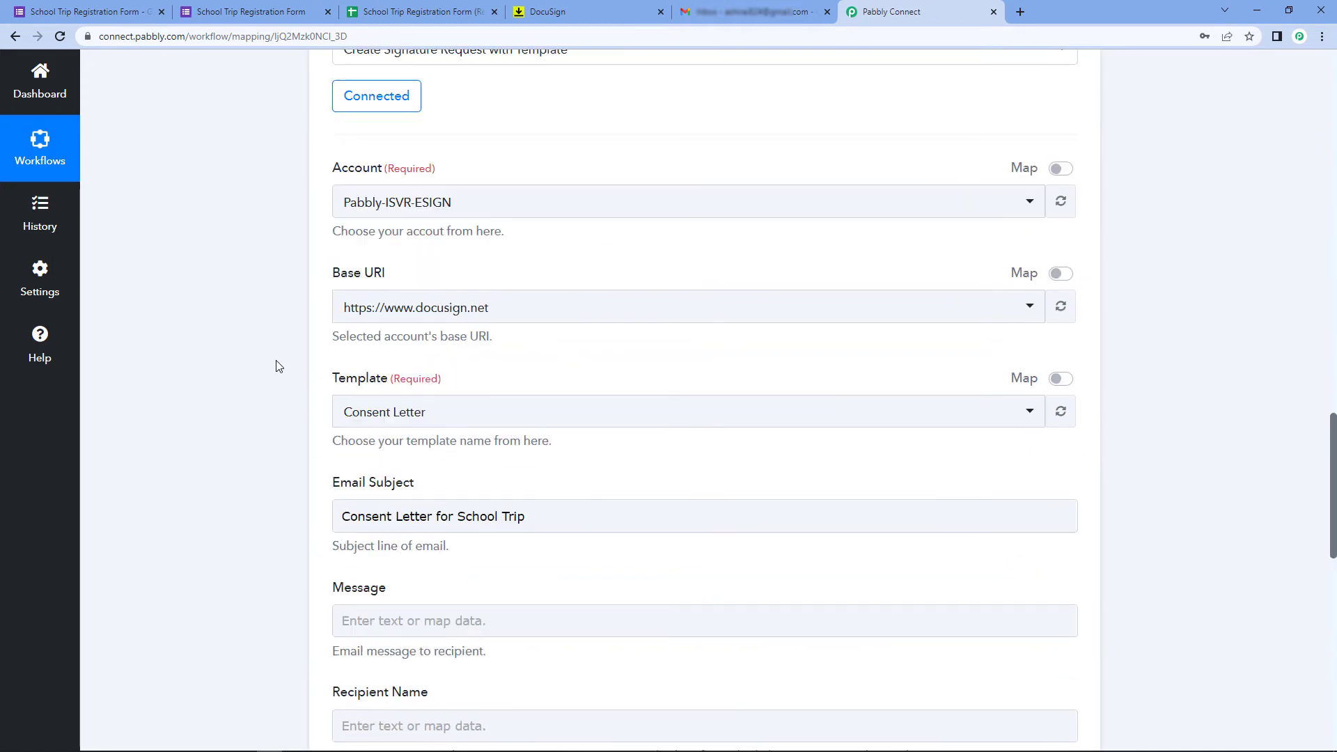
scroll(275, 366, "down", 1)
scroll(243, 418, "down", 2)
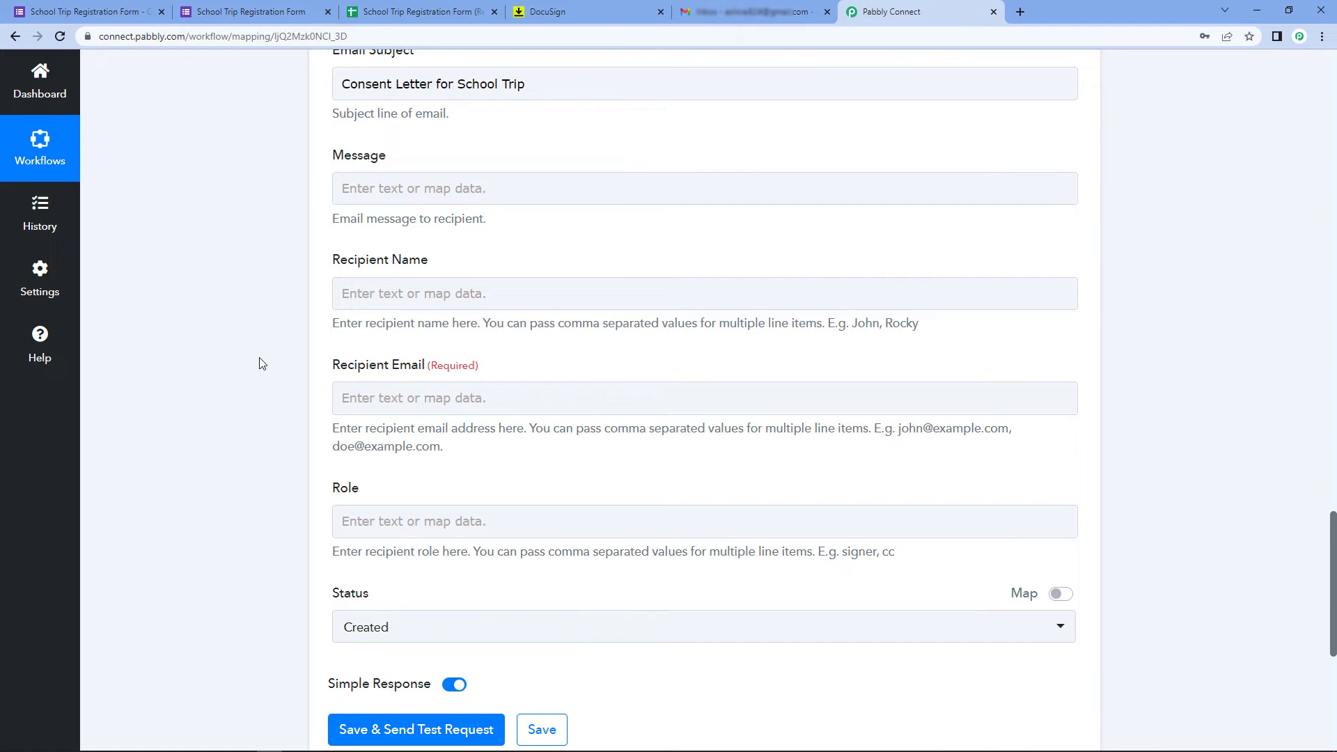
Map the form's First Name and Last Name answers into Recipient Name
left_click(341, 291)
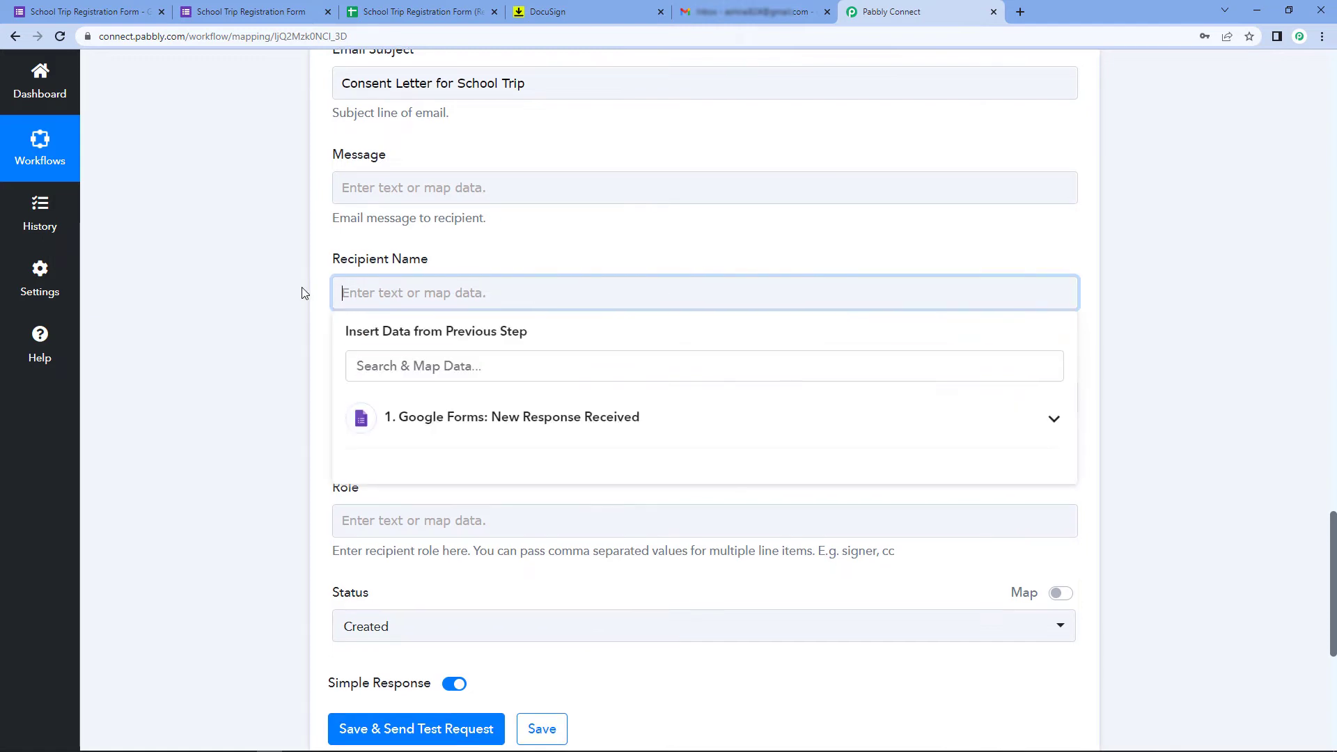
scroll(529, 280, "down", 2)
left_click(521, 278)
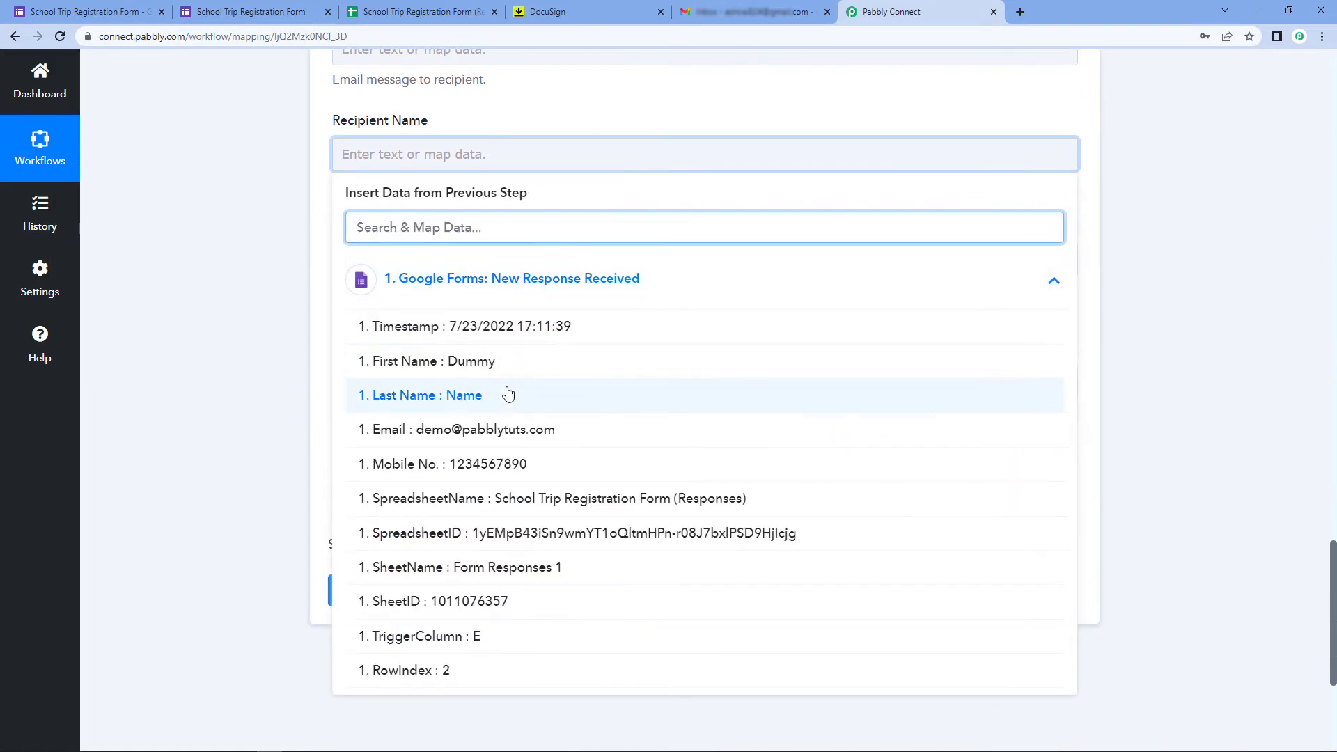
scroll(508, 388, "down", 1)
scroll(507, 394, "down", 1)
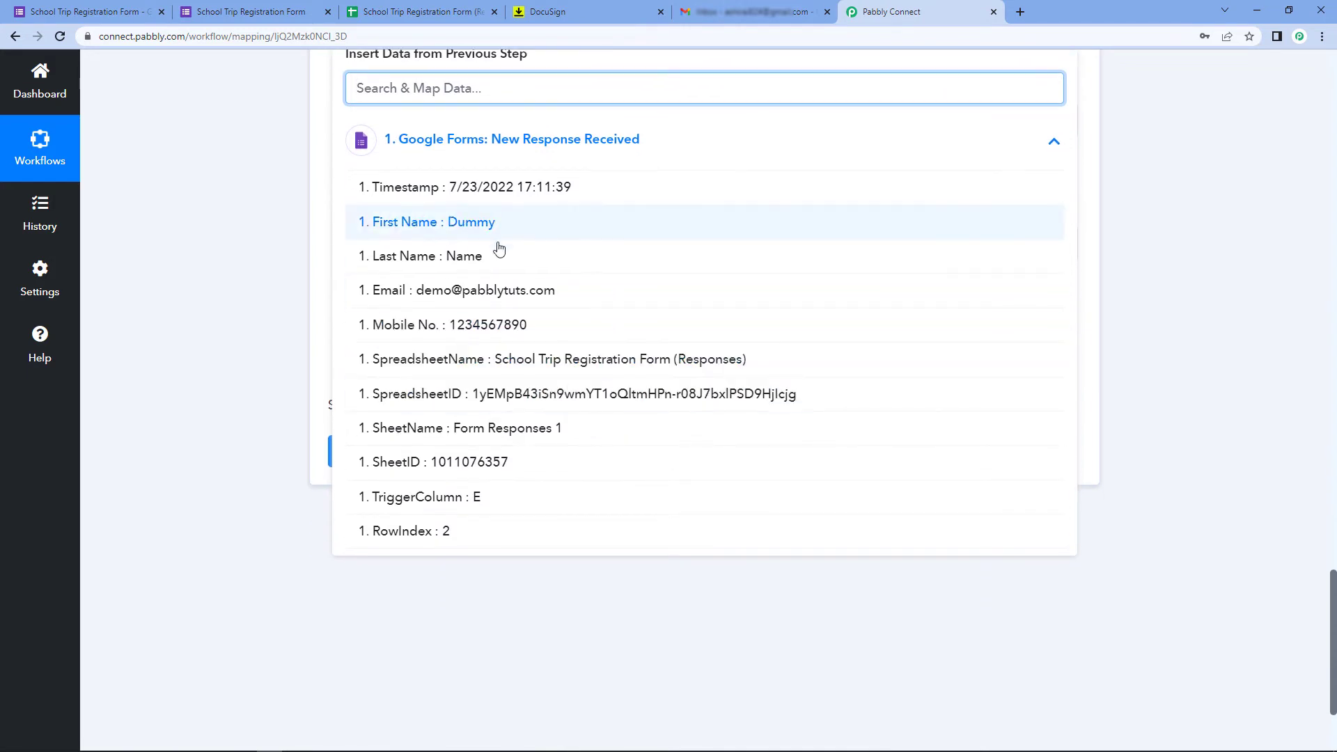
scroll(202, 324, "up", 2)
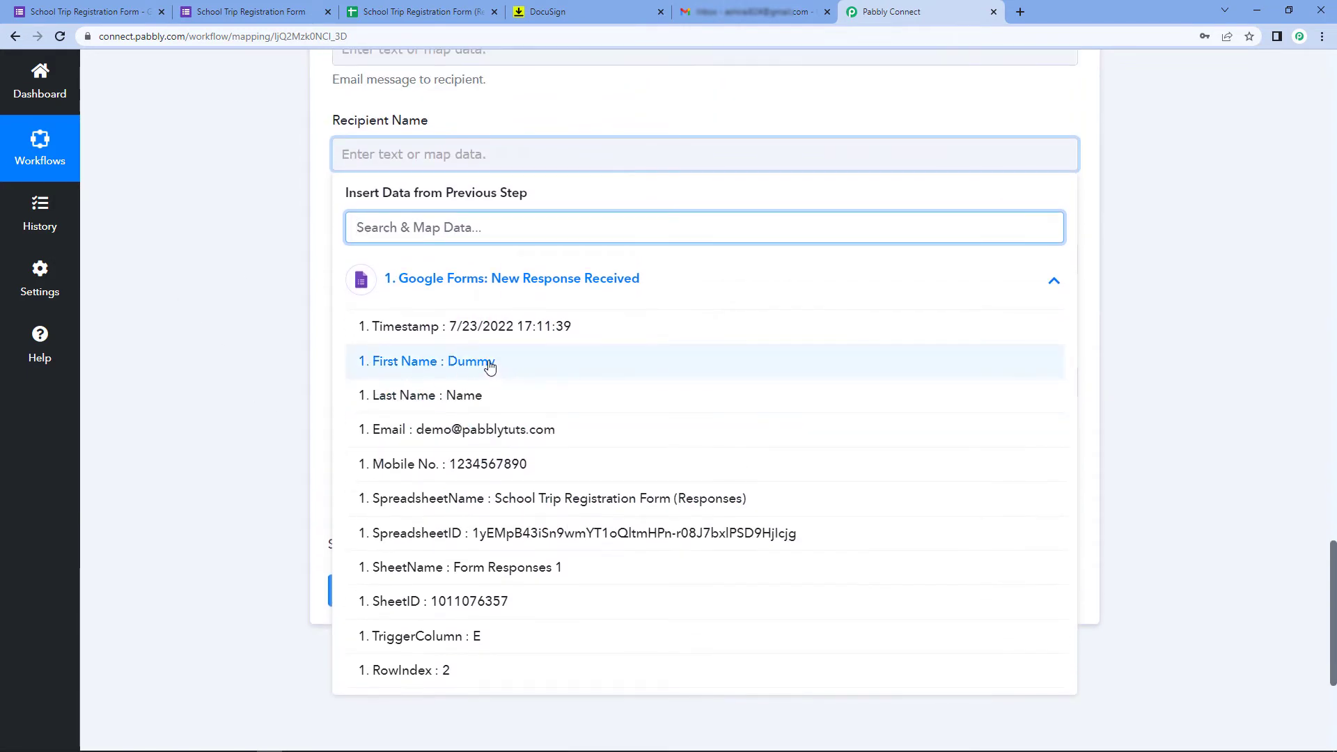
left_click(489, 362)
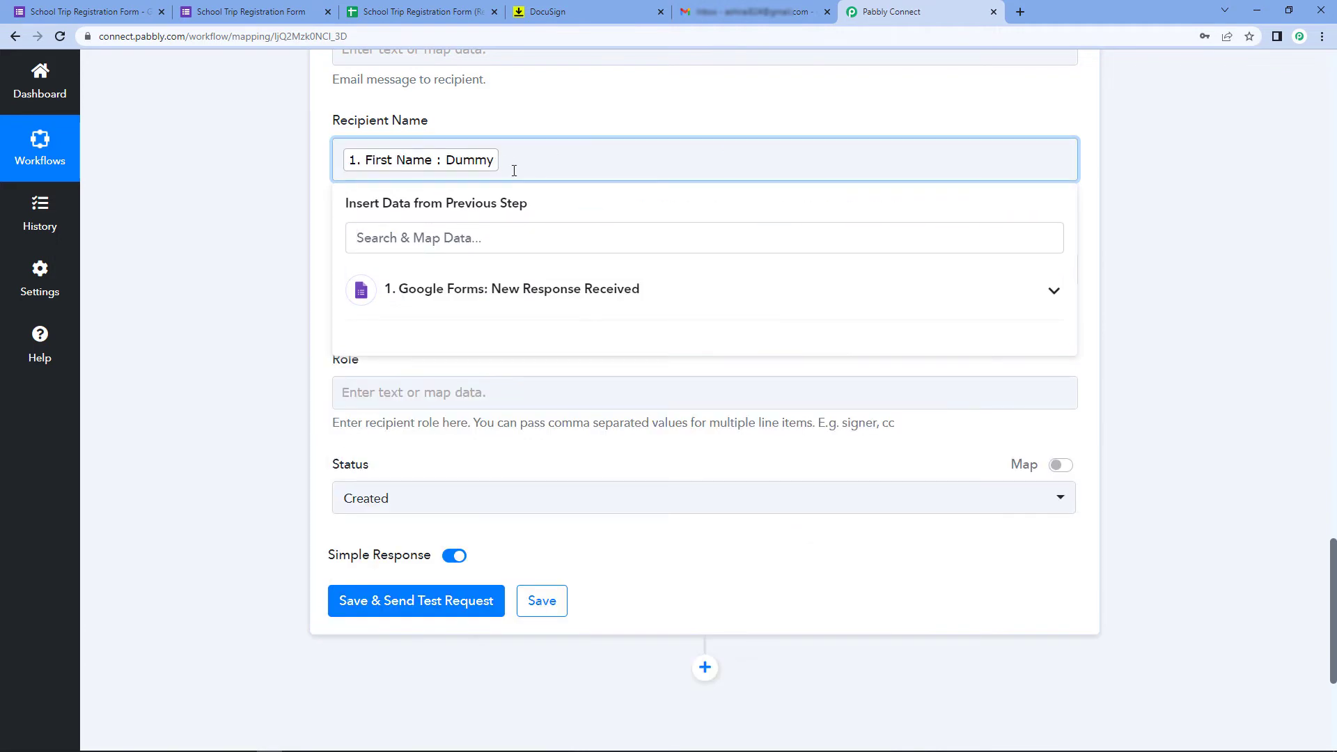
left_click(494, 288)
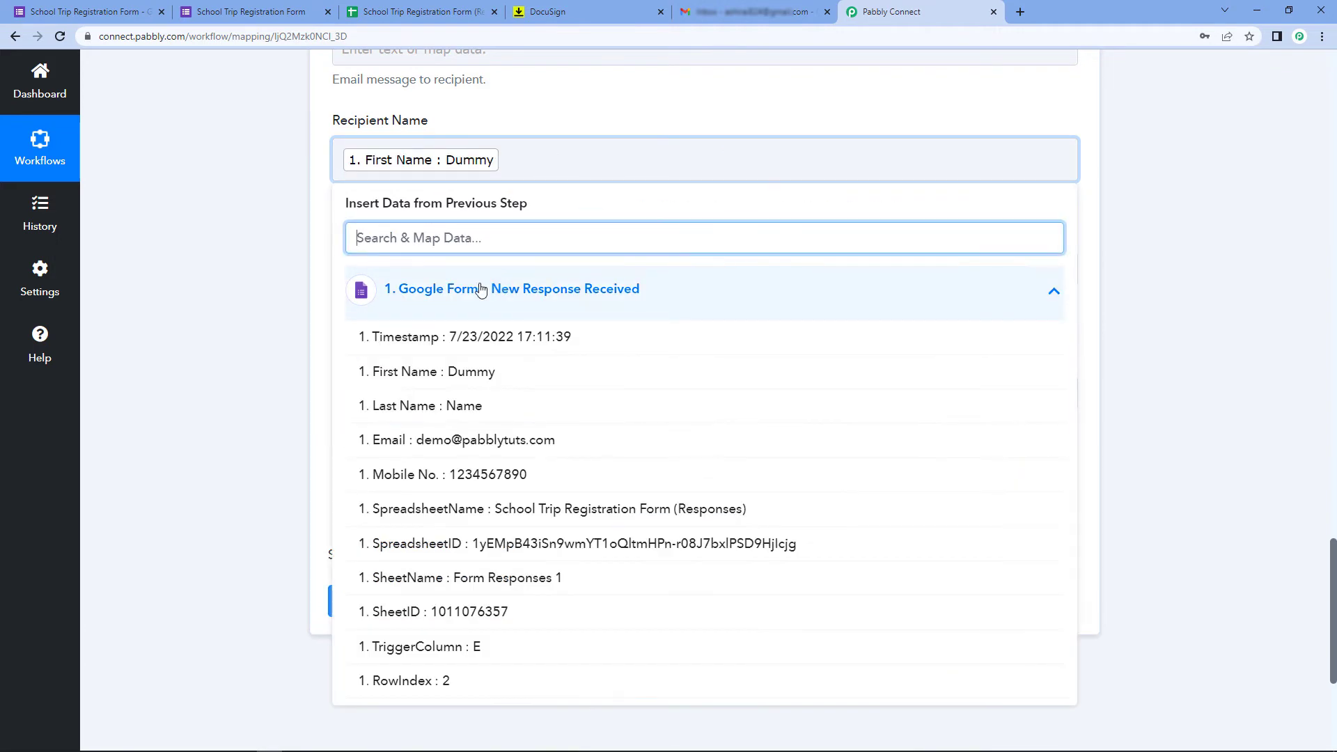
left_click(475, 411)
left_click(270, 268)
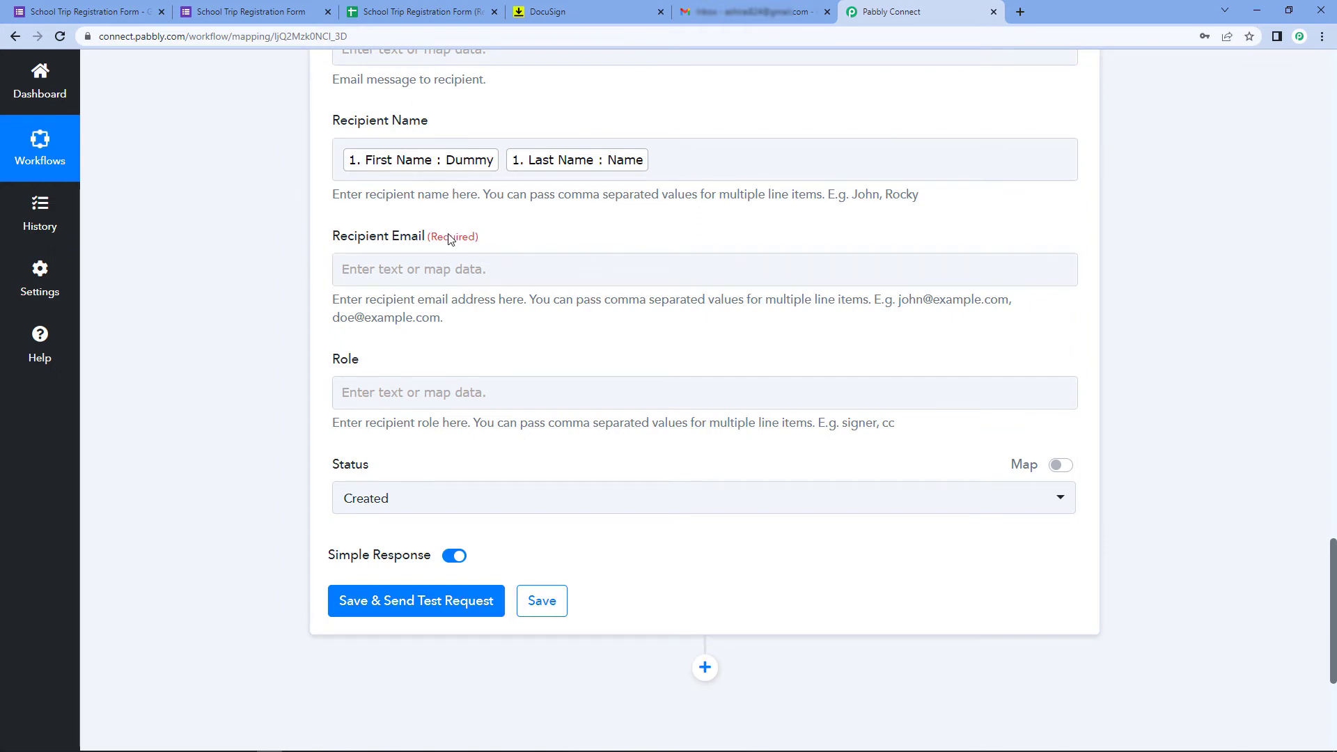
Map the Google Forms Email answer into the Recipient Email field
left_click(362, 268)
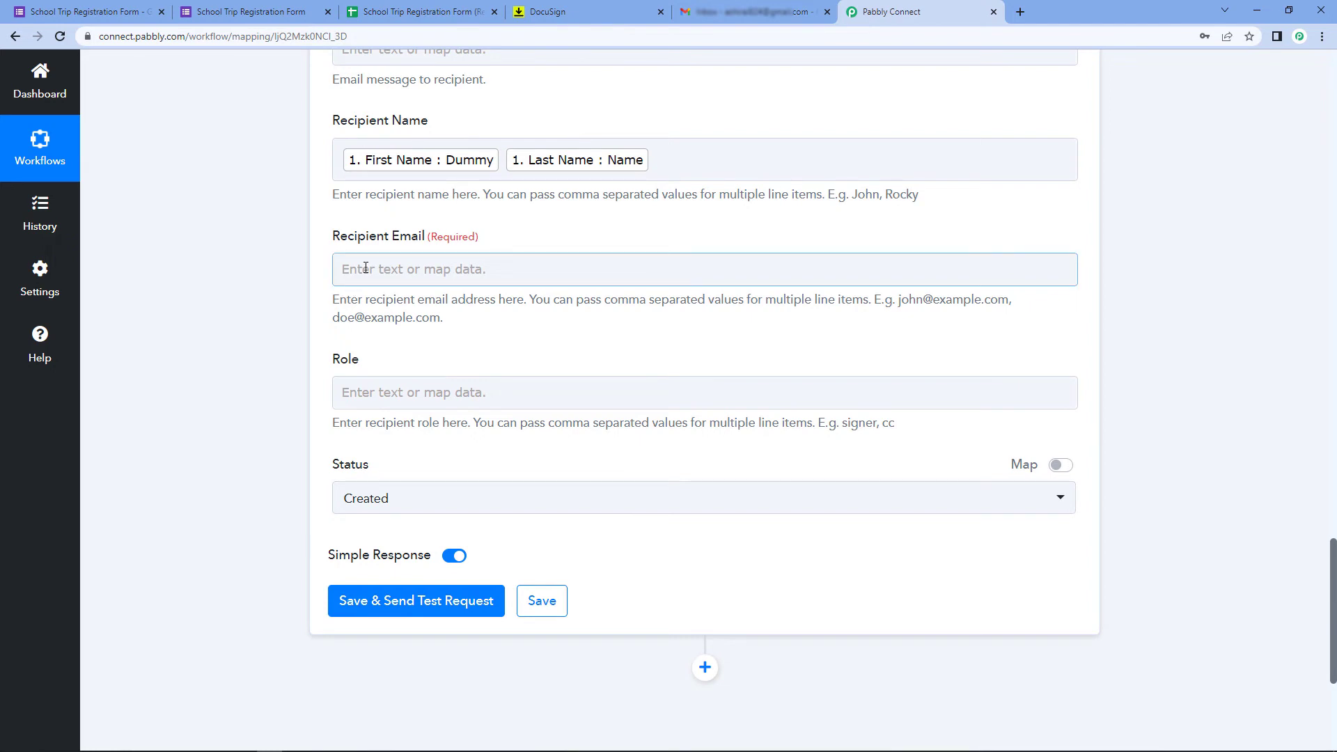
left_click(365, 269)
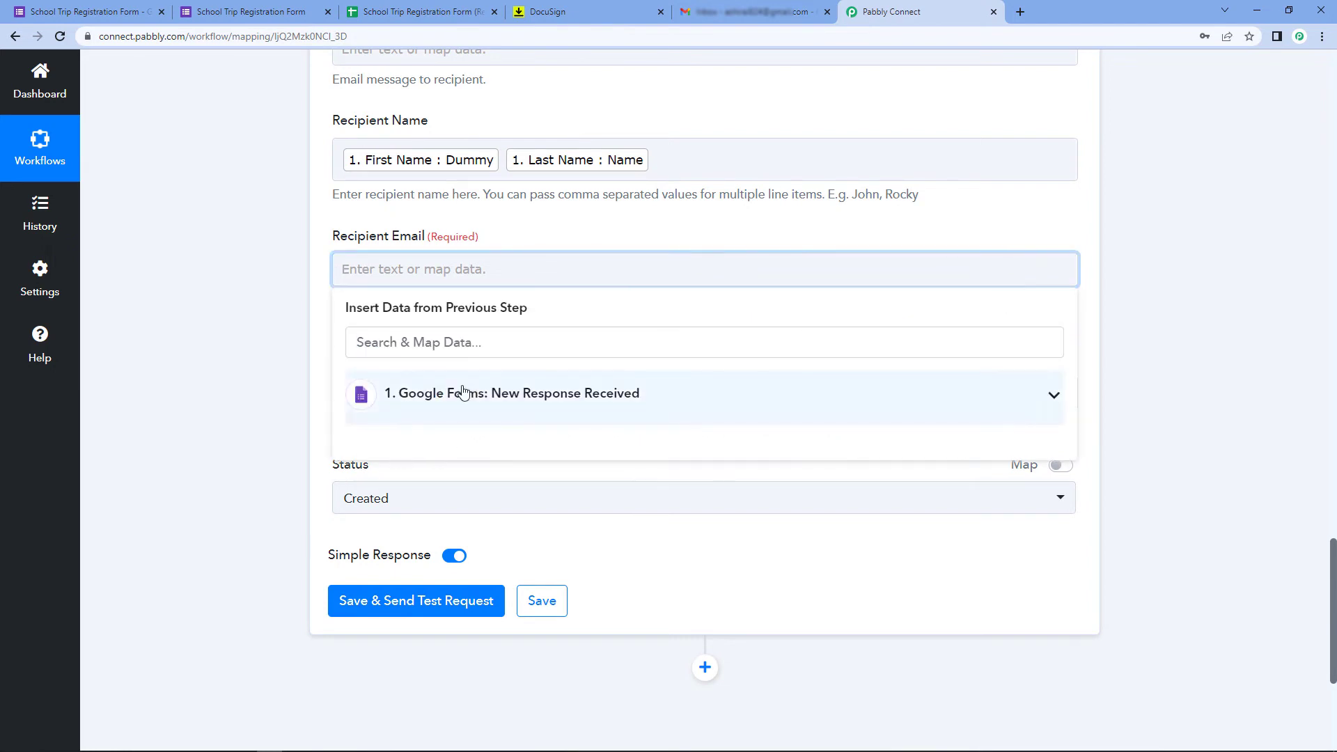
left_click(502, 392)
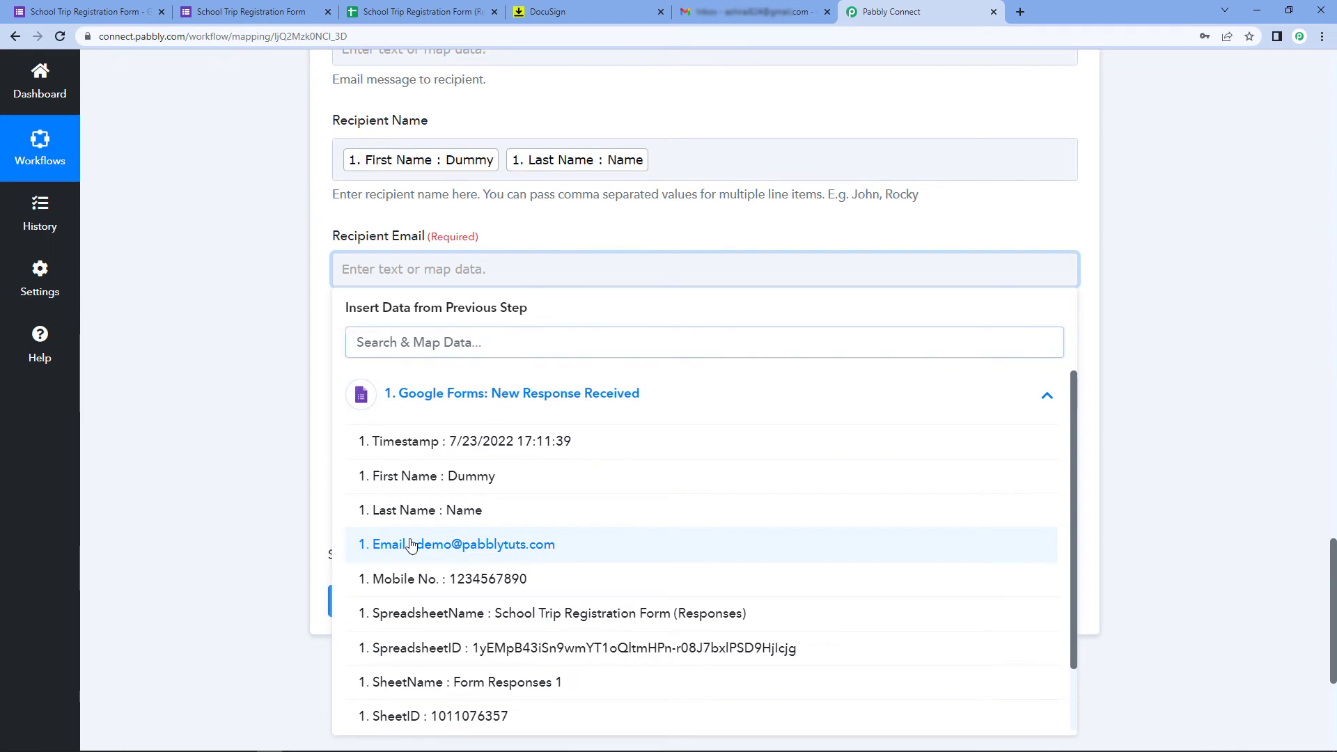
left_click(407, 545)
left_click(291, 346)
scroll(290, 346, "down", 1)
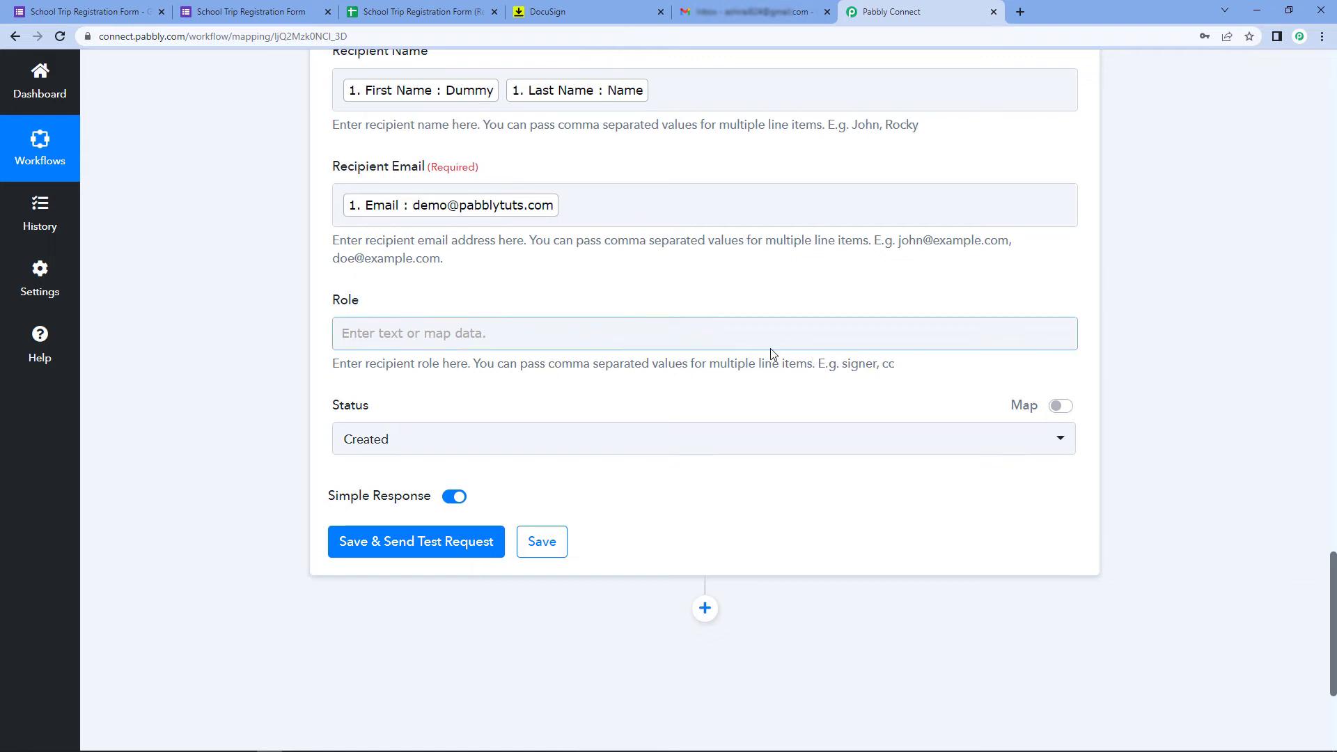
Copy the example word 'signer' and paste it into the DocuSign Role field
double_click(856, 364)
right_click(855, 364)
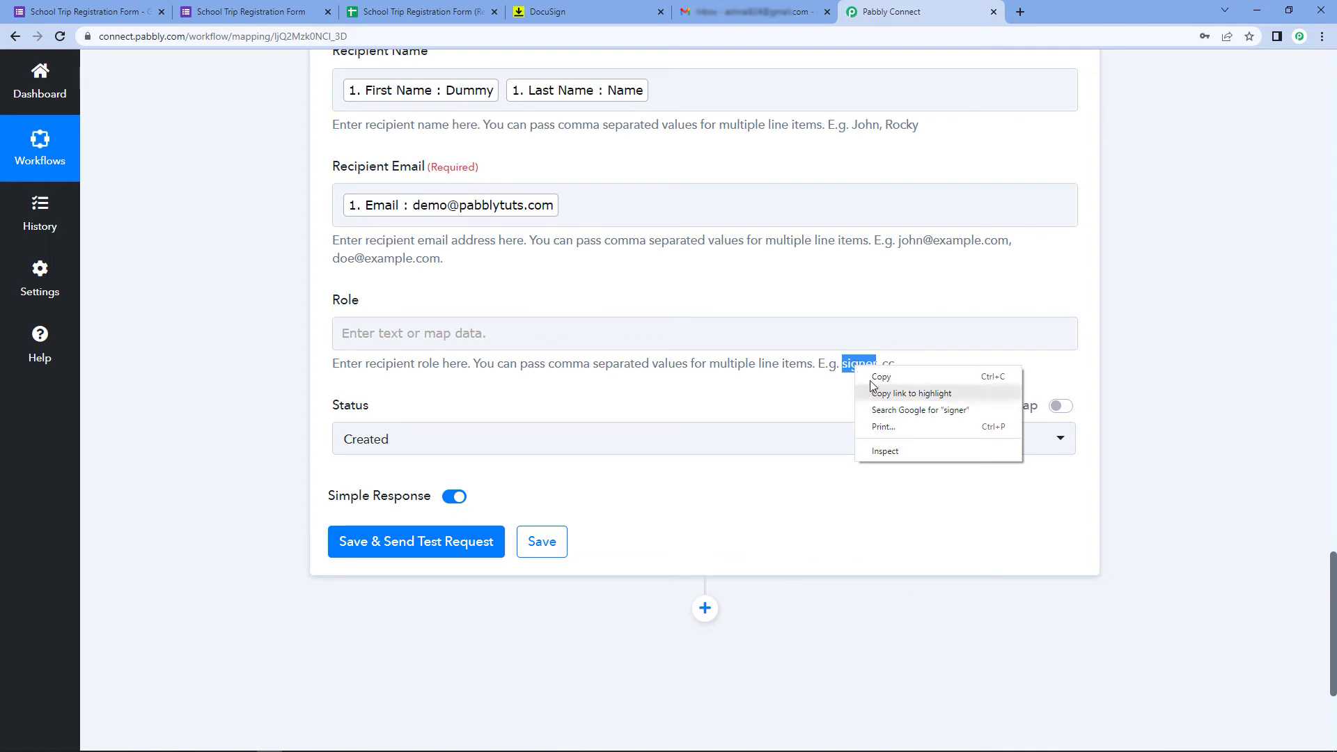
left_click(876, 375)
left_click(366, 331)
right_click(366, 331)
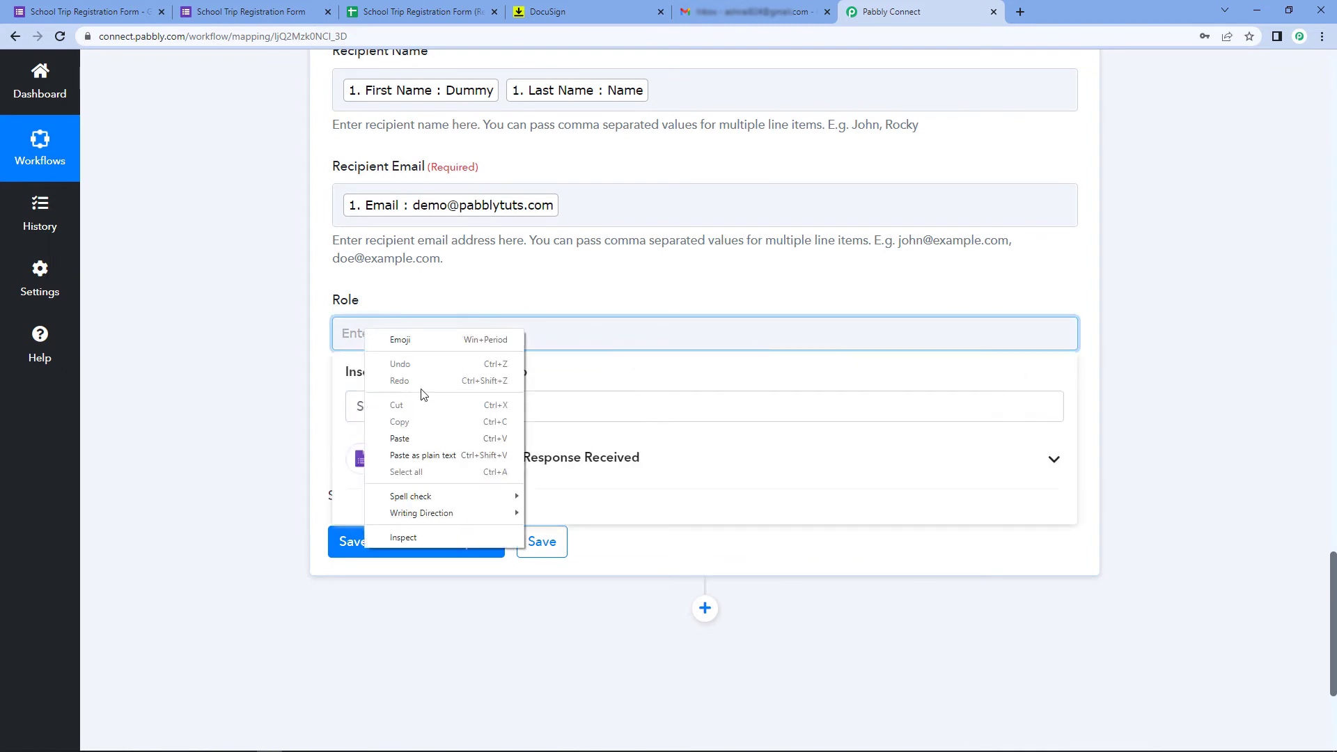
left_click(397, 440)
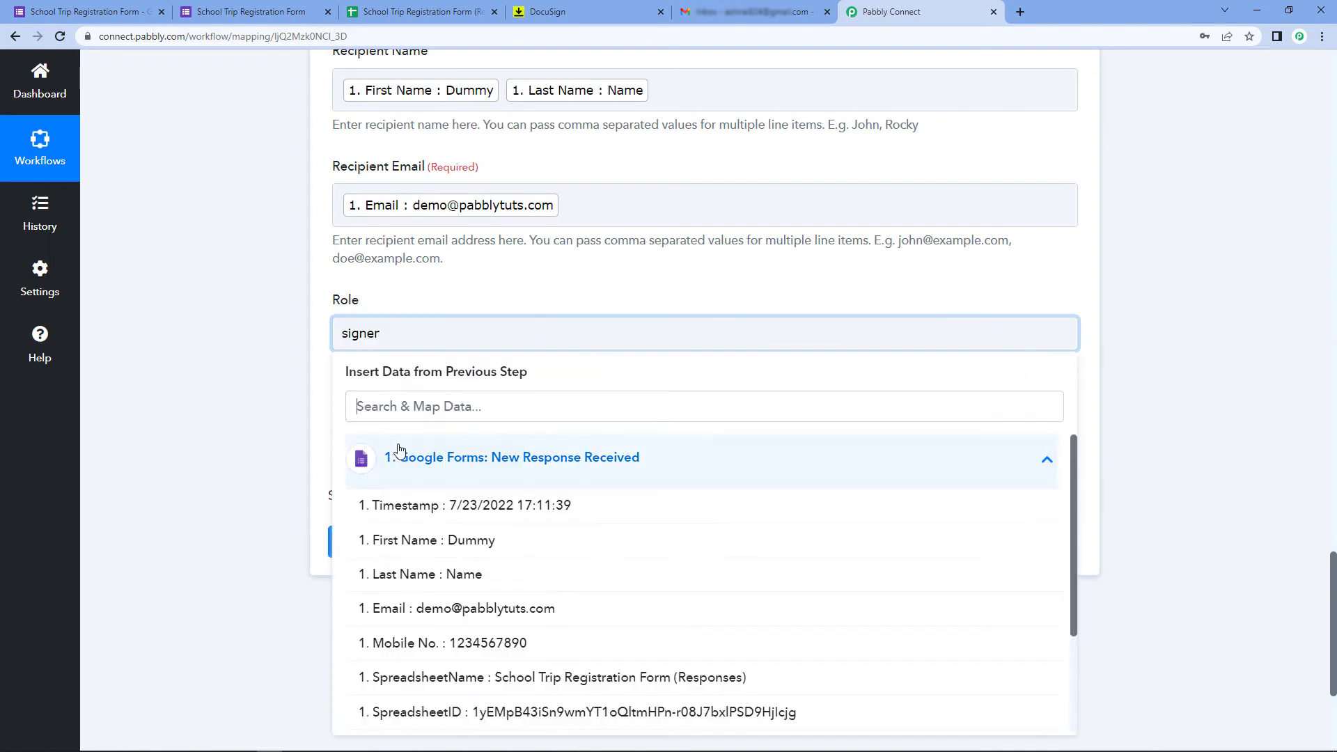
double_click(399, 338)
left_click(386, 303)
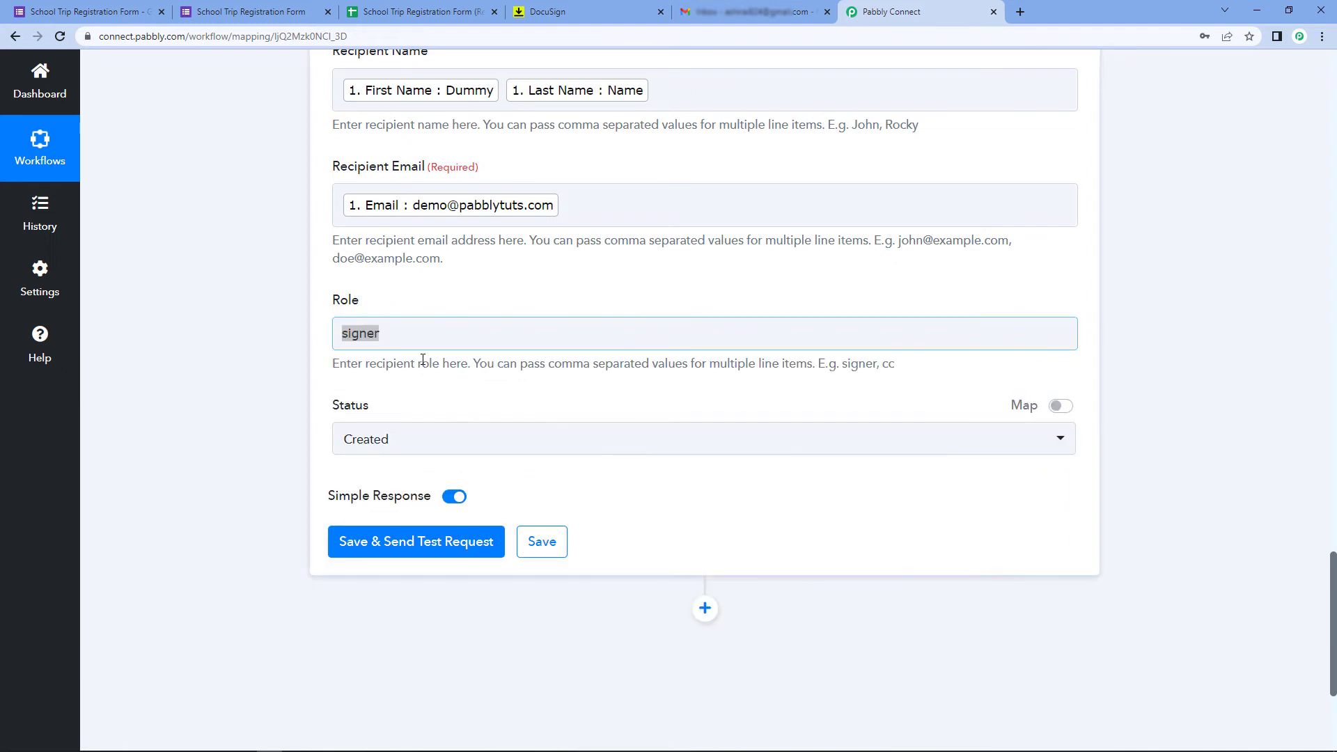
left_click(449, 332)
left_click(323, 322)
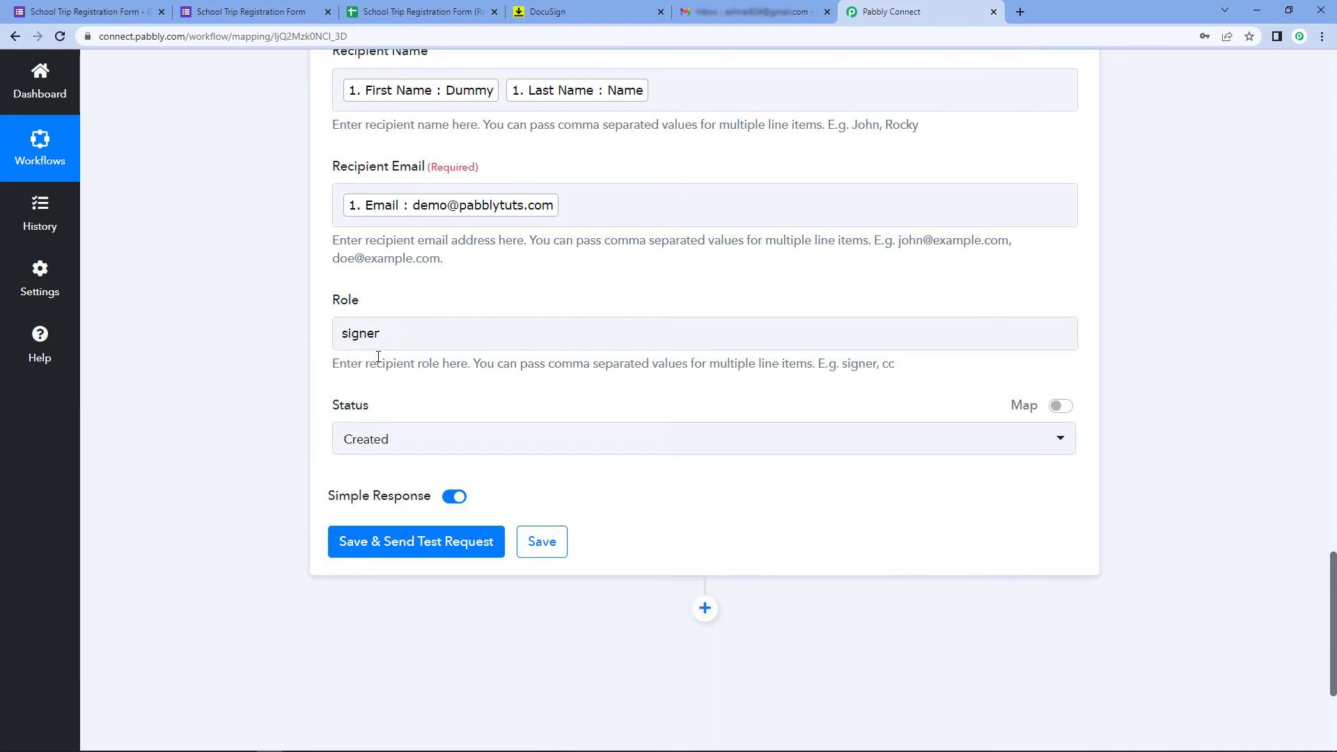
Change the DocuSign envelope Status from Created to Sent
scroll(378, 357, "up", 2)
scroll(206, 364, "down", 1)
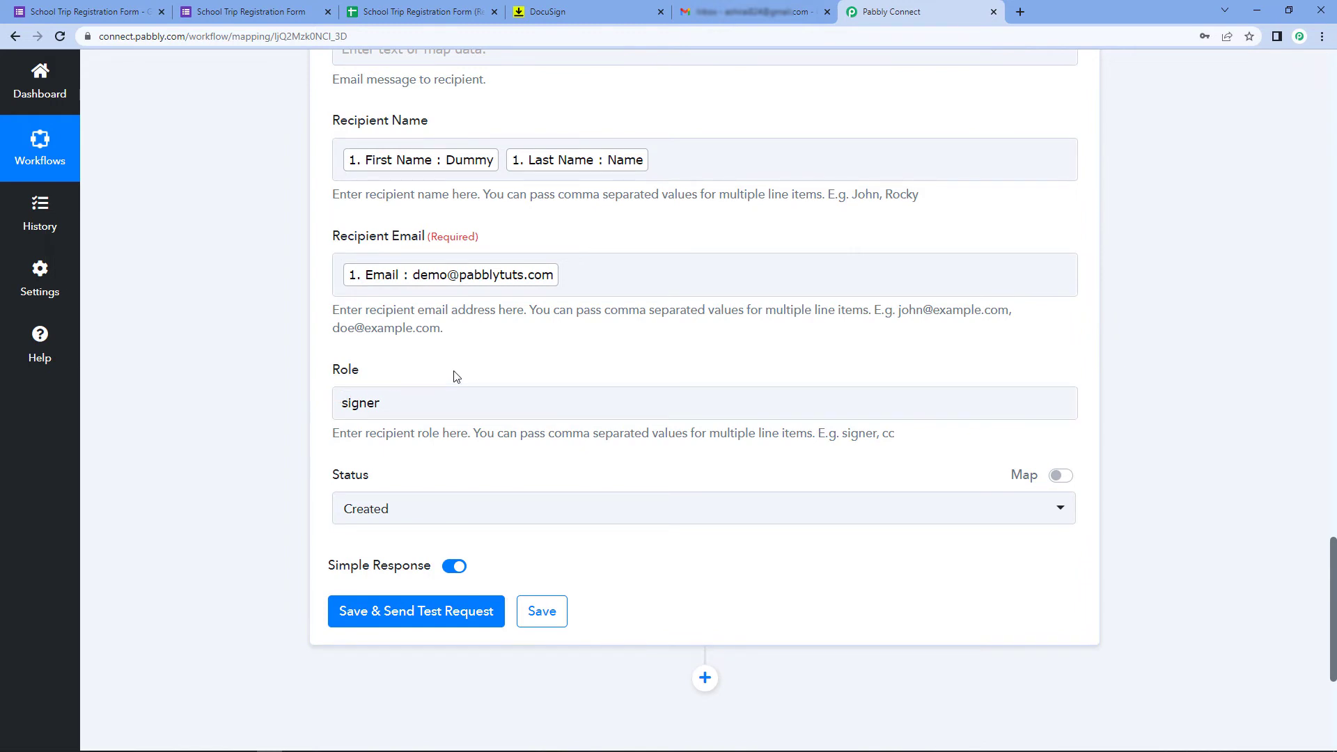
scroll(451, 371, "down", 2)
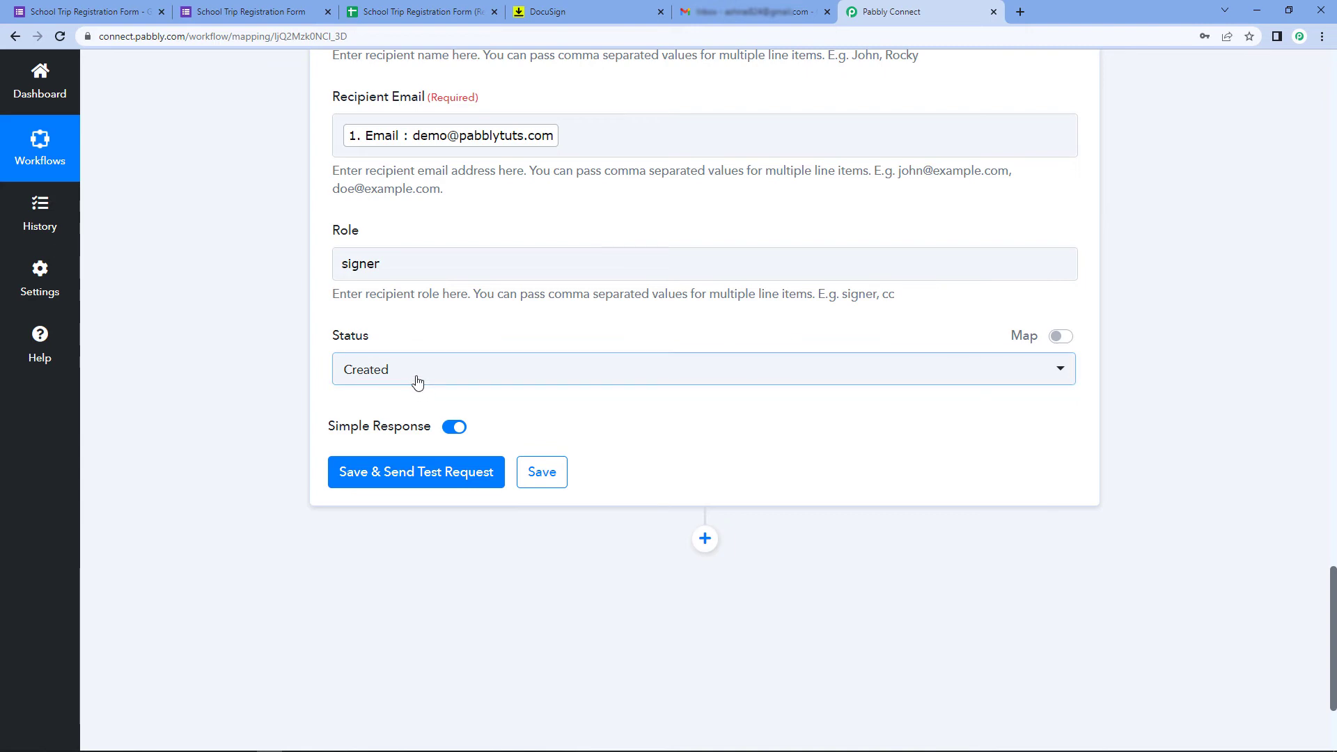
left_click(385, 369)
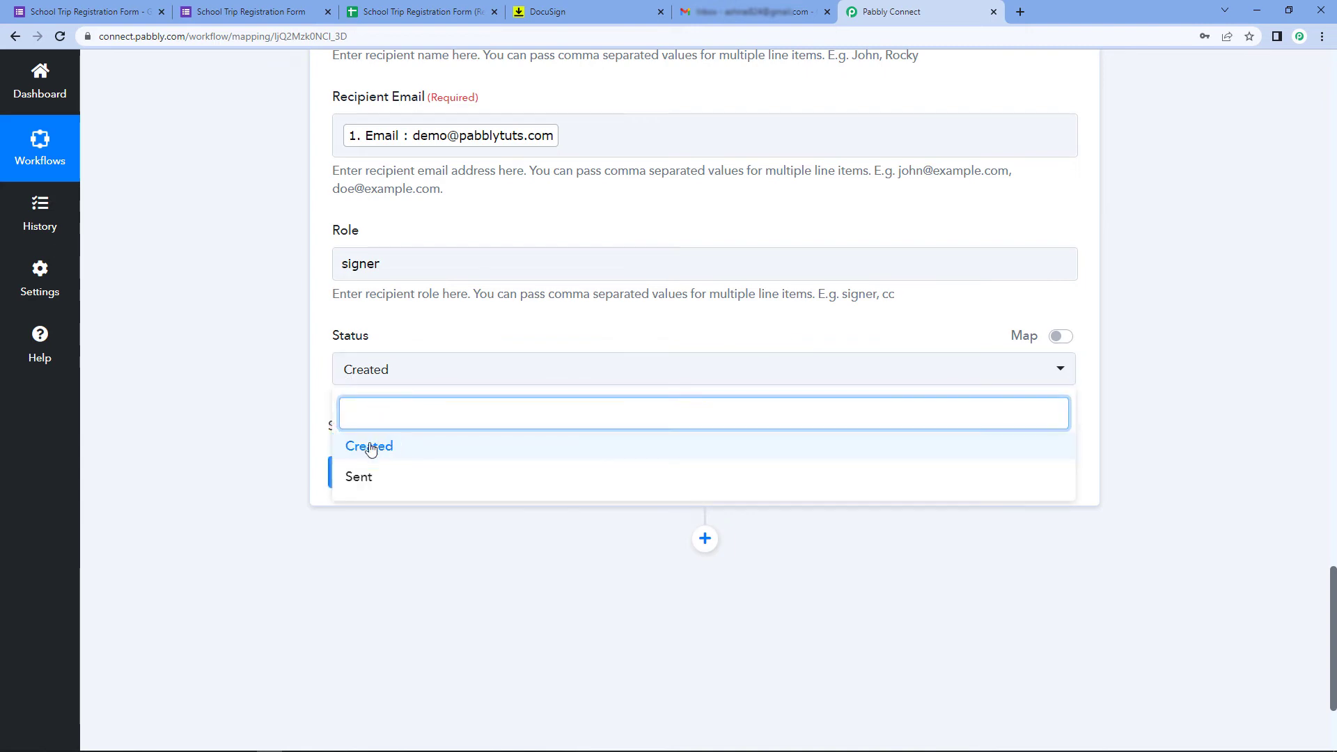
left_click(365, 482)
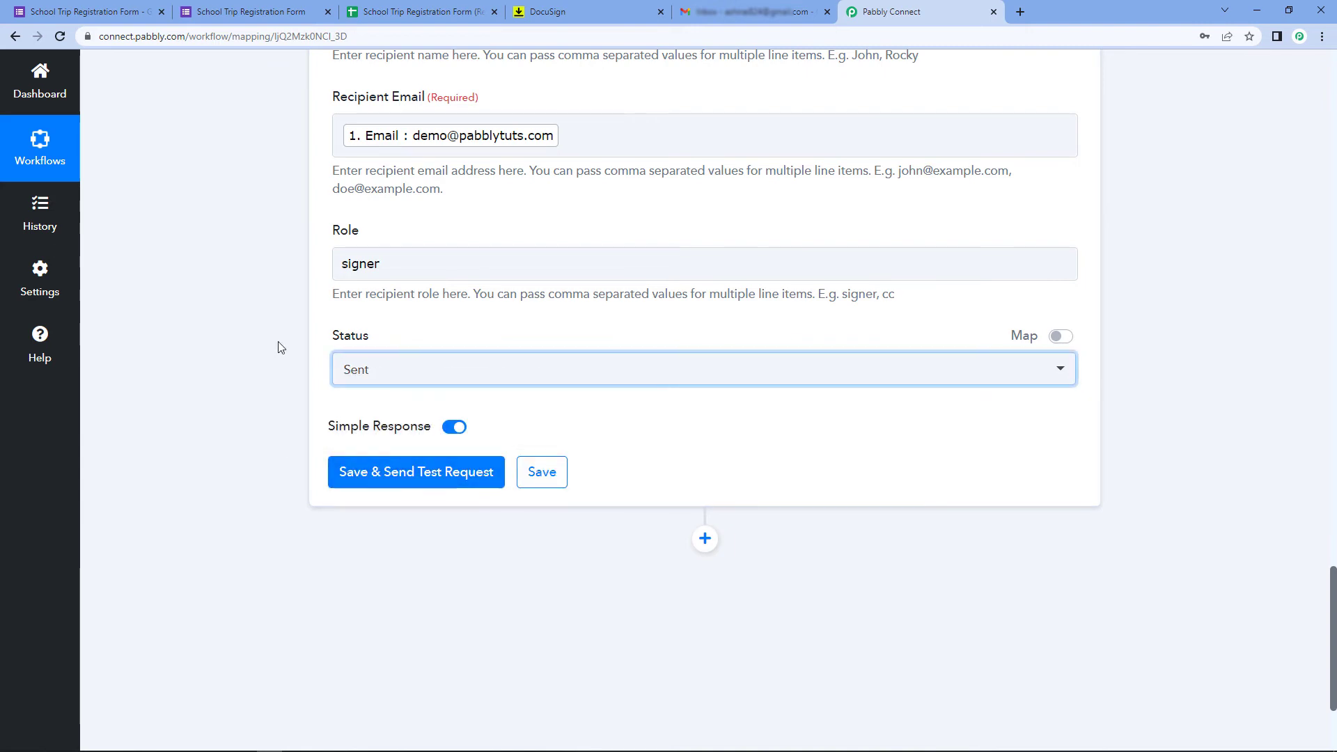
scroll(265, 271, "up", 3)
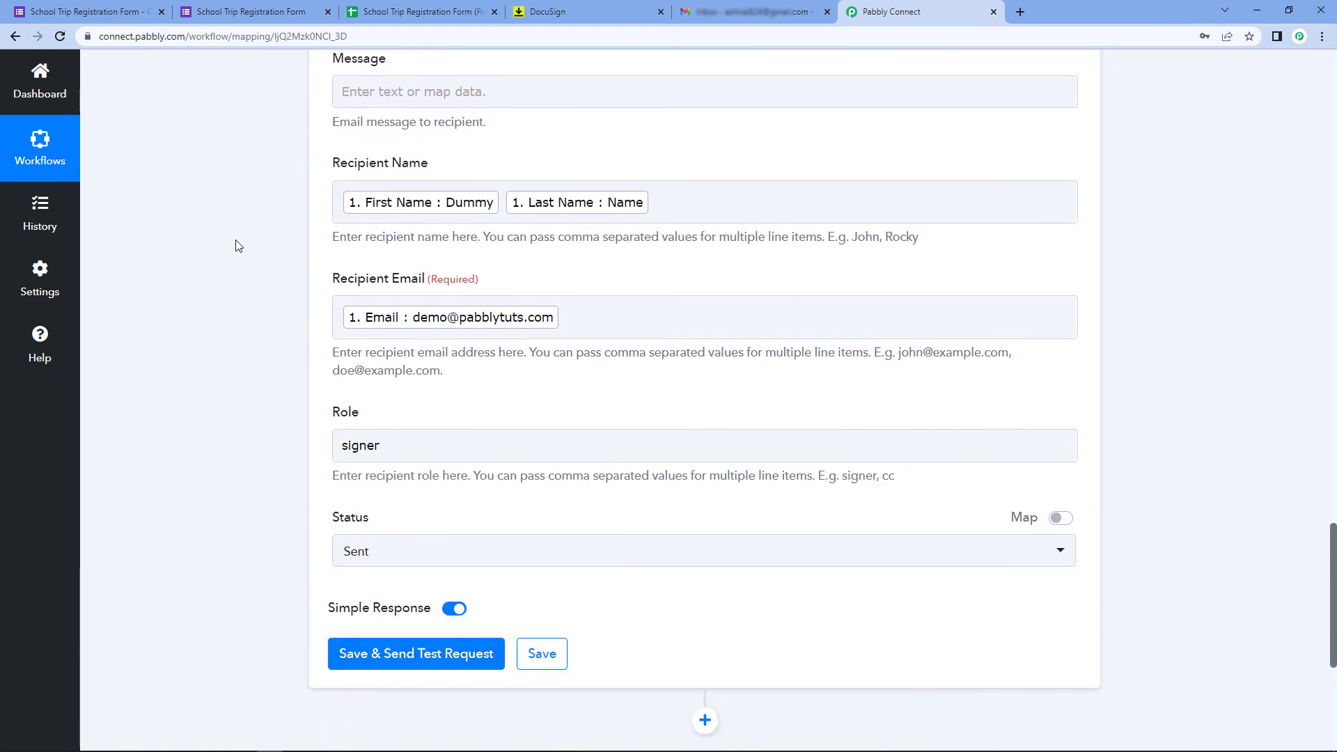
scroll(239, 249, "down", 5)
Save the DocuSign step and send a test request, returning an envelope with status sent
left_click(446, 341)
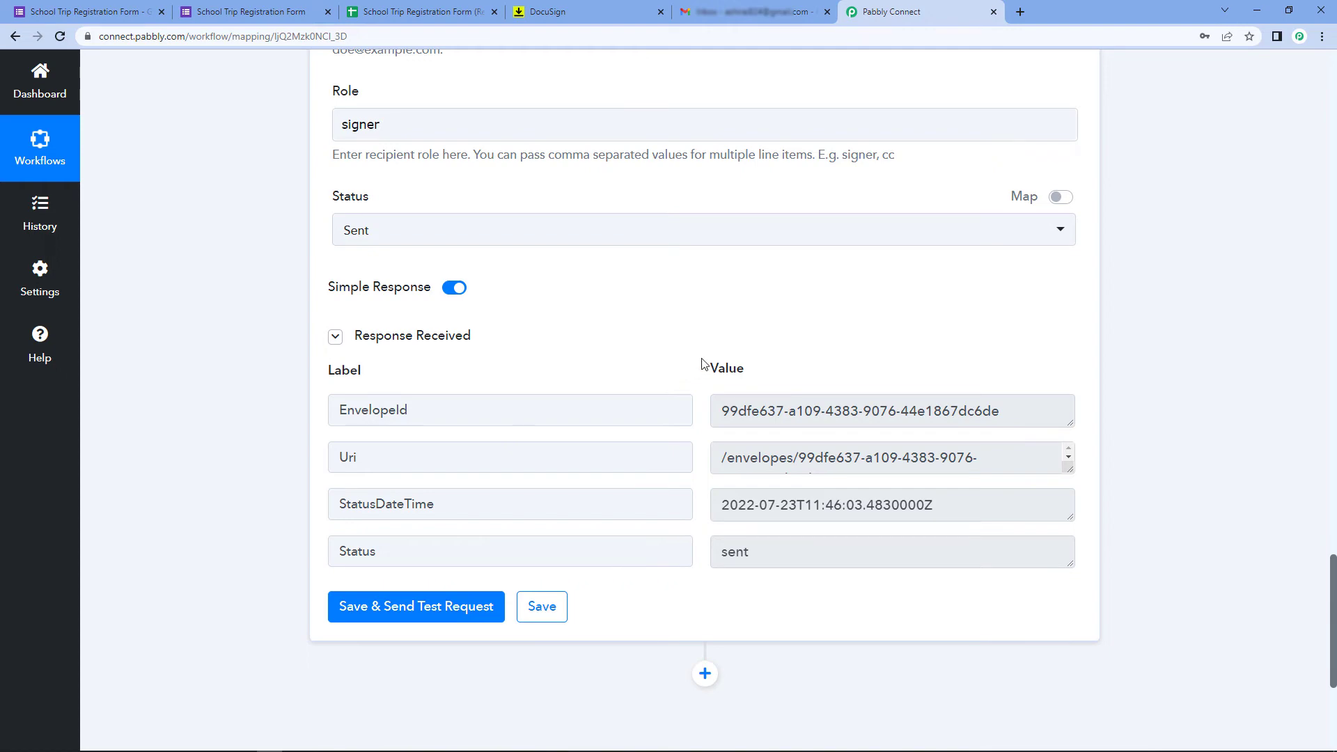
scroll(702, 363, "up", 10)
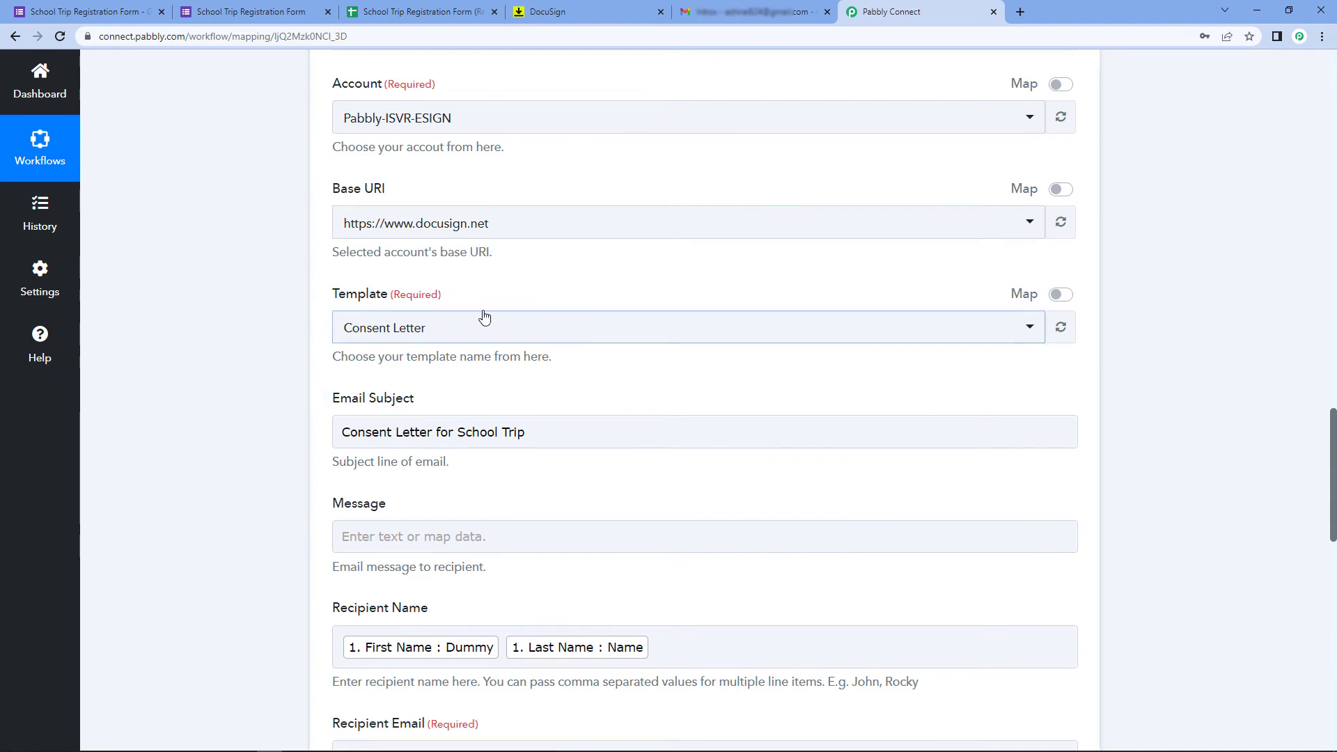
scroll(537, 304, "up", 10)
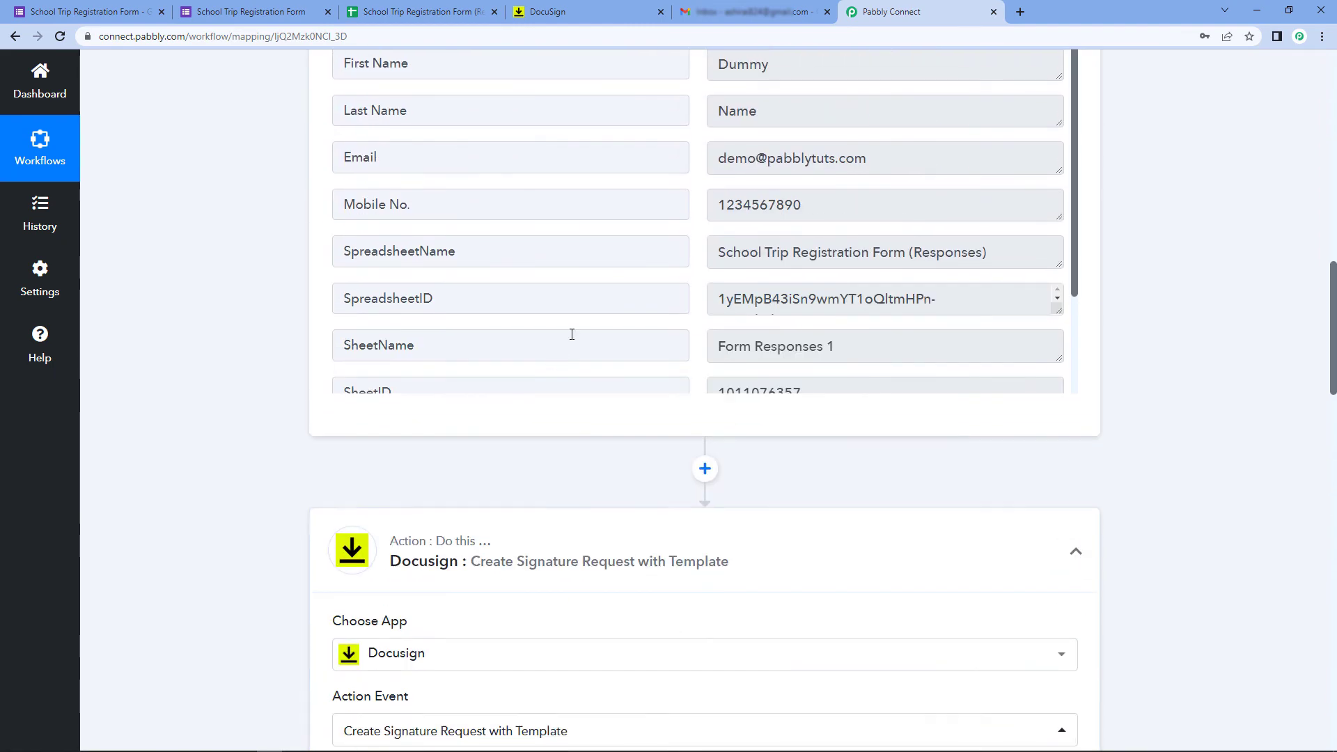
scroll(571, 334, "up", 2)
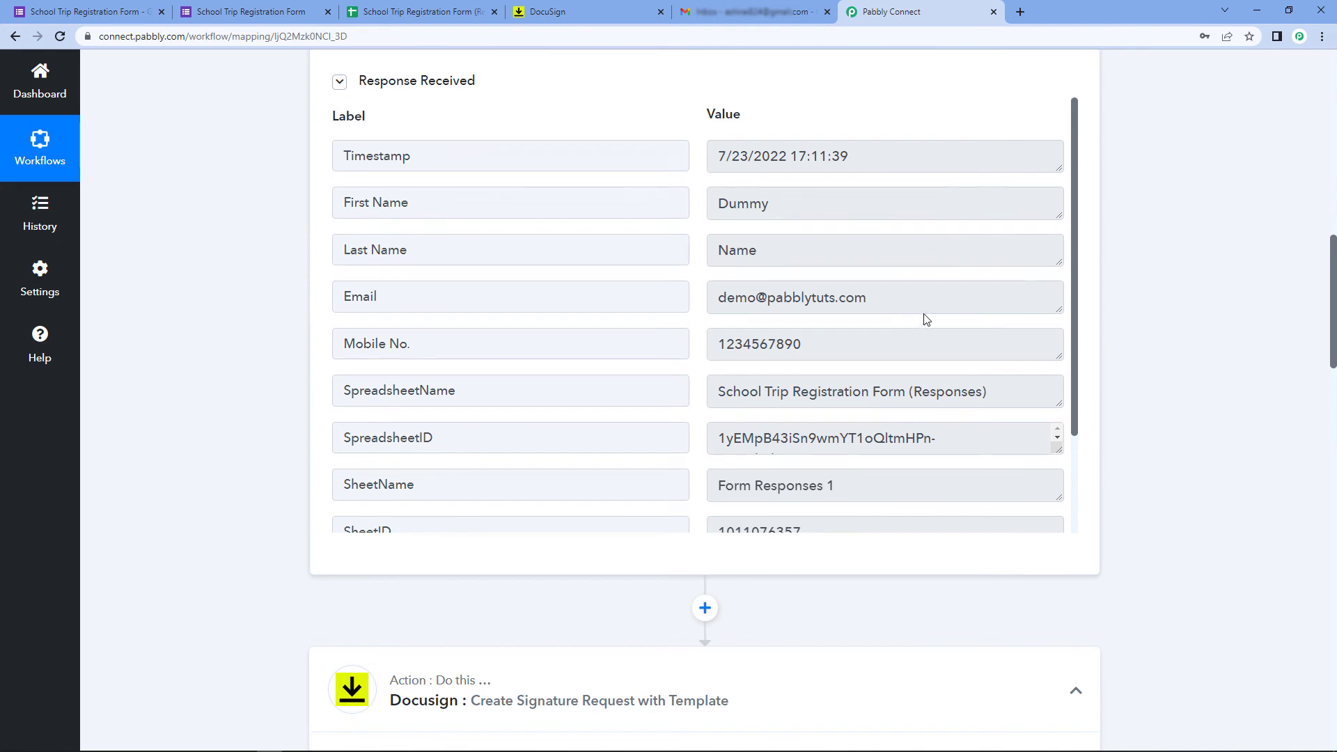
Inspect the email value in the test response
left_click_drag(924, 315, 678, 315)
left_click(701, 281)
left_click_drag(870, 296, 679, 279)
left_click(696, 276)
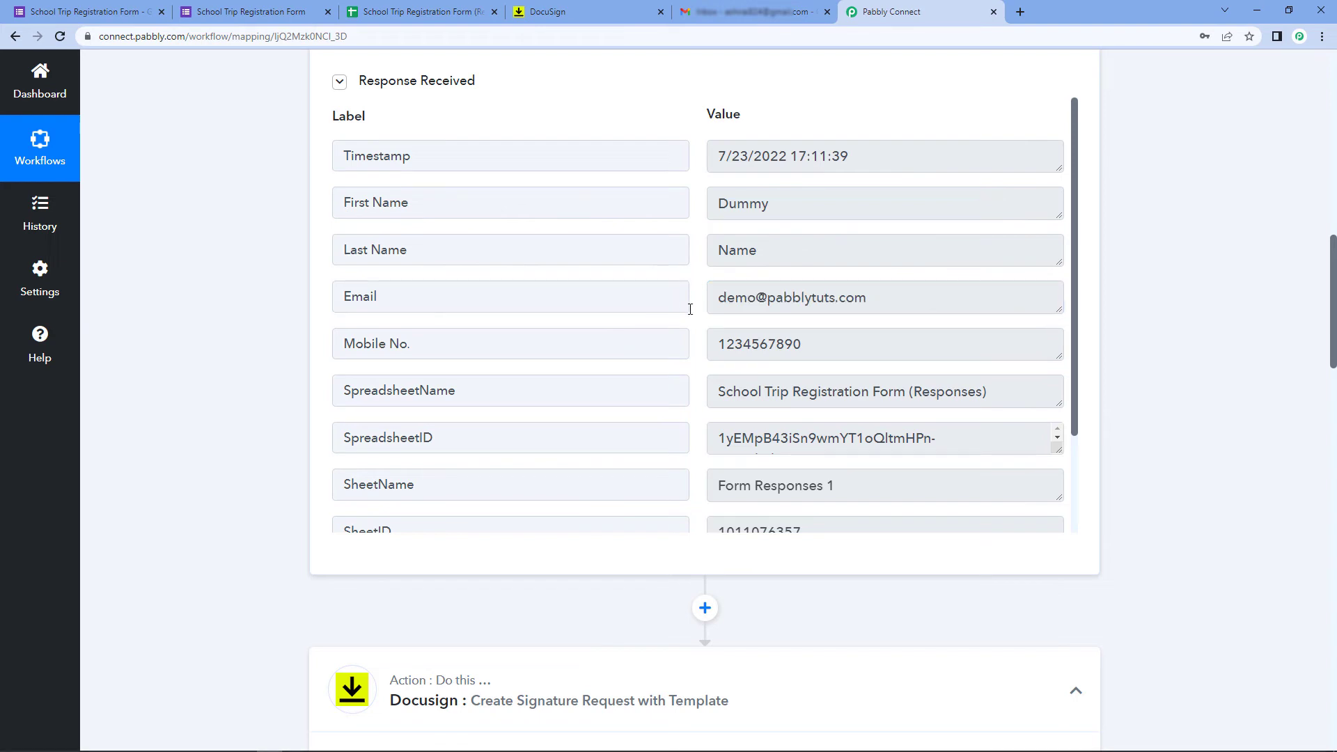
Open the 'Consent Letter for School Trip' email from Gmail's All Mail folder
left_click(766, 14)
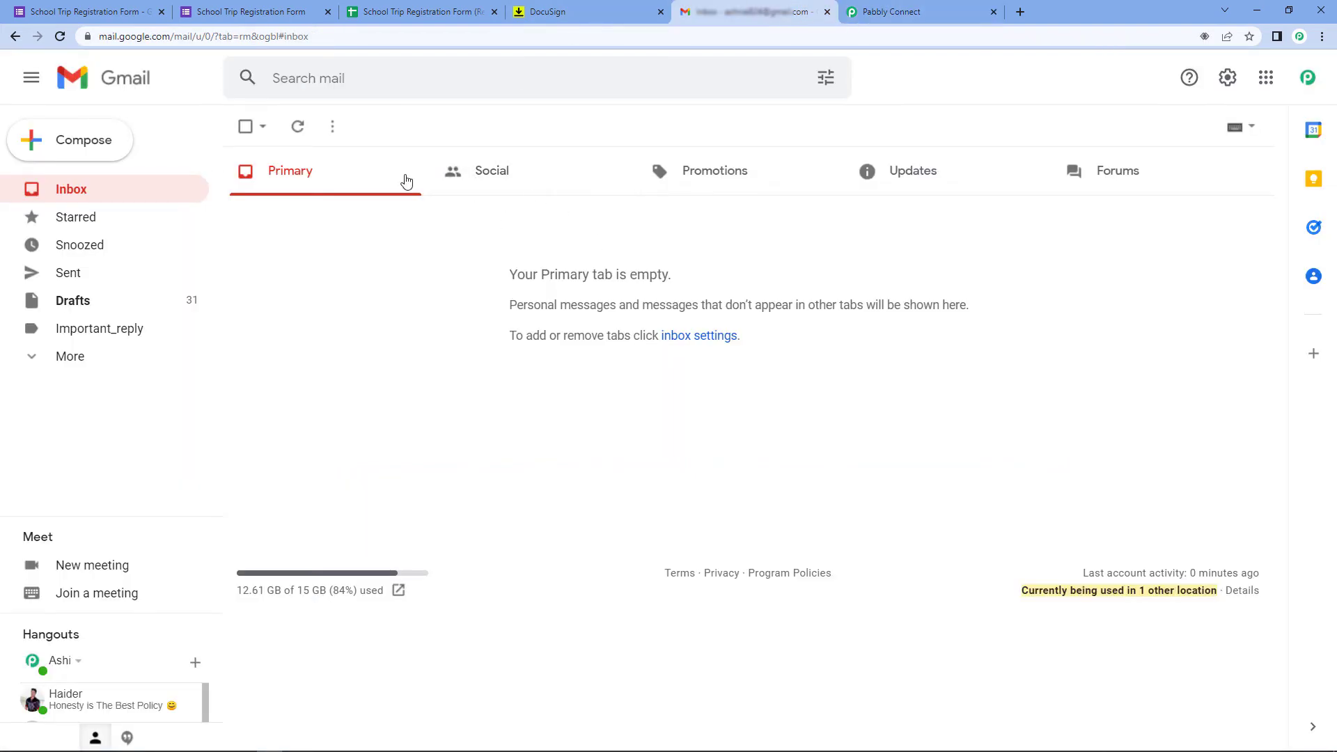
left_click(96, 355)
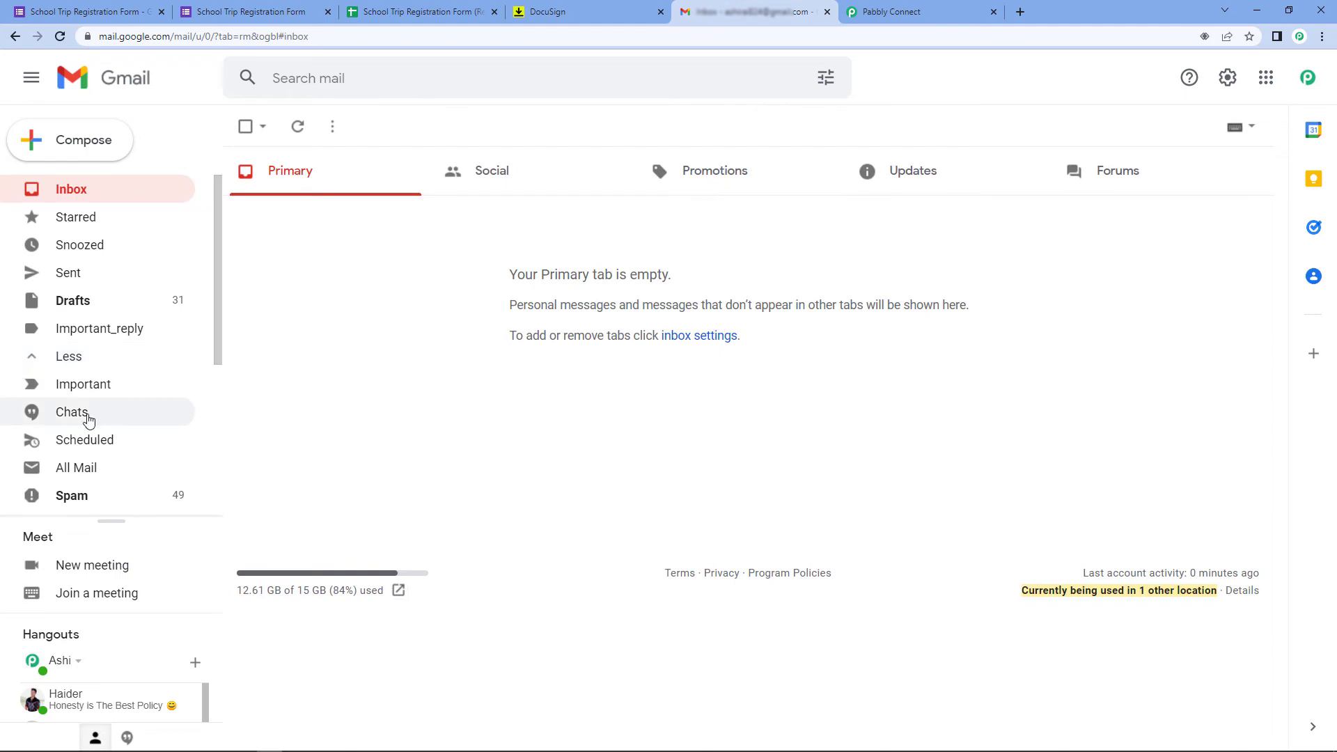
left_click(94, 468)
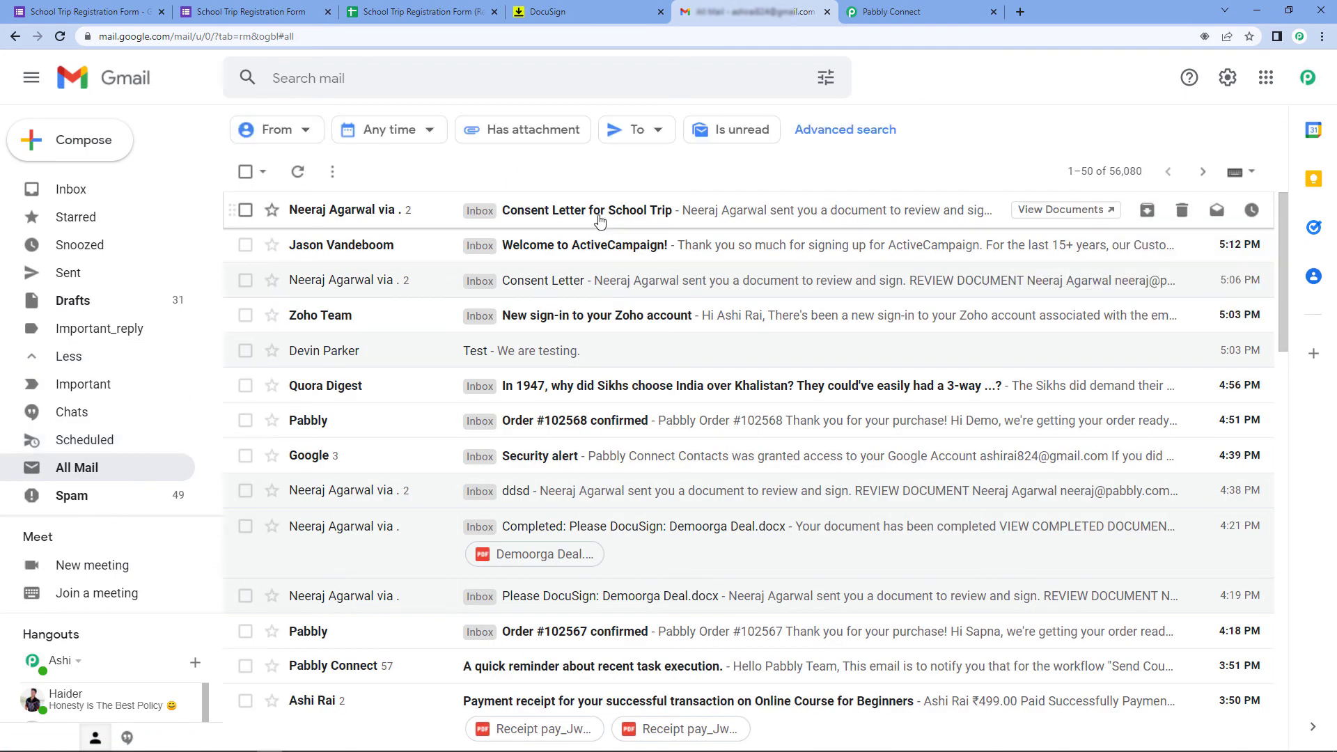
left_click(485, 209)
scroll(390, 368, "down", 2)
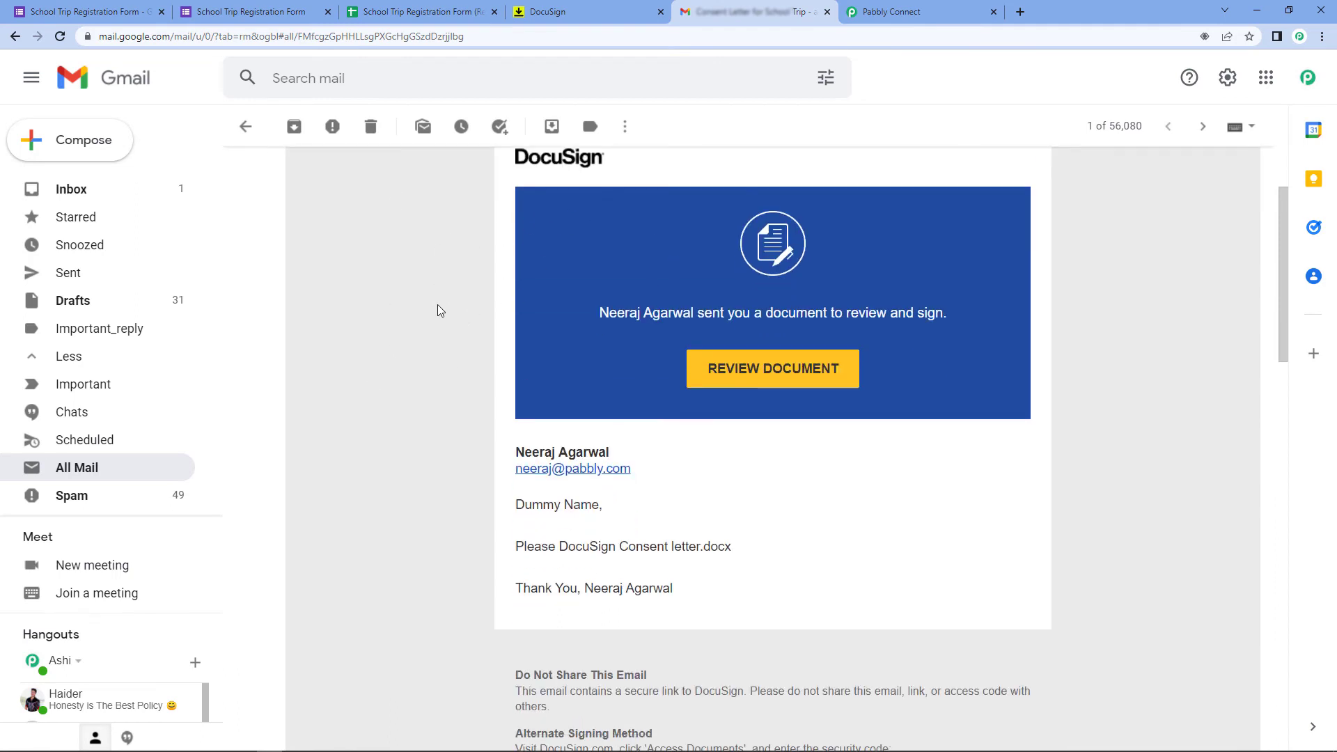
Check the form confirmation and DocuSign tabs, then return to the DocuSign email
left_click(226, 11)
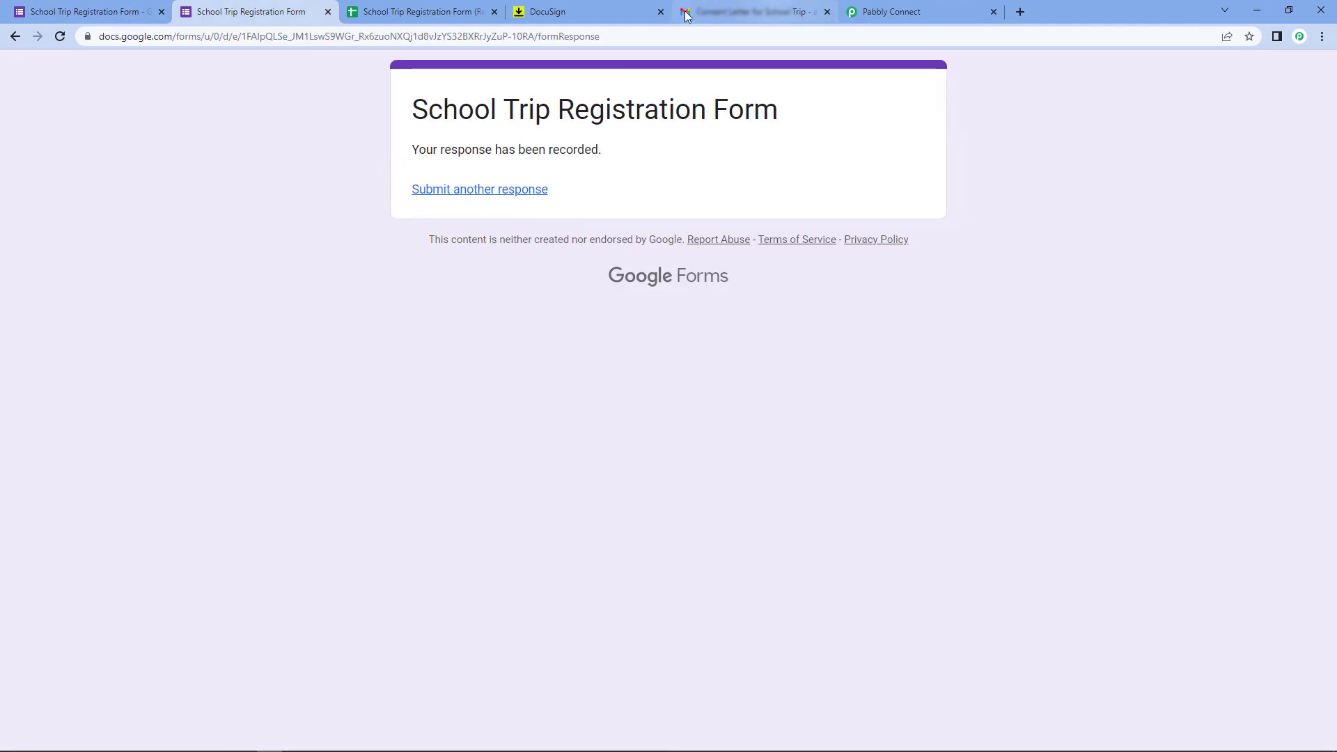
left_click(627, 12)
left_click(752, 12)
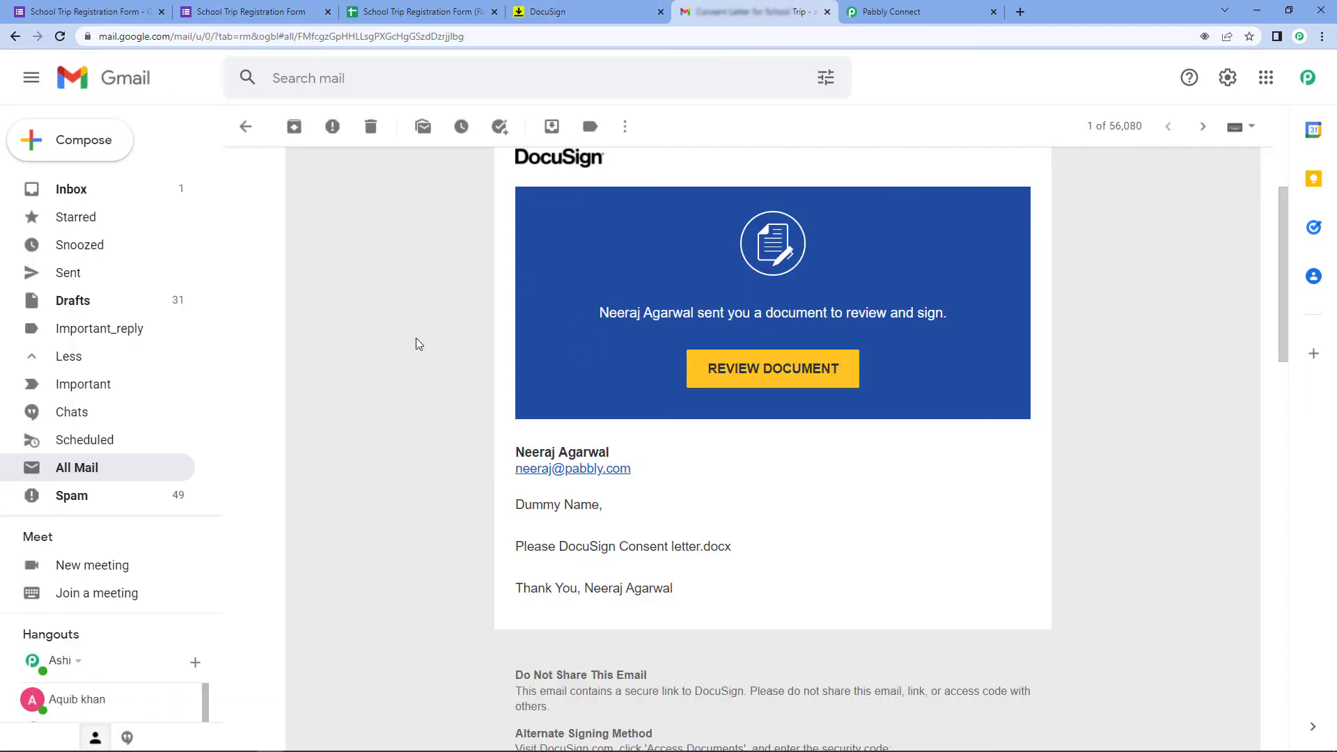
scroll(436, 308, "up", 1)
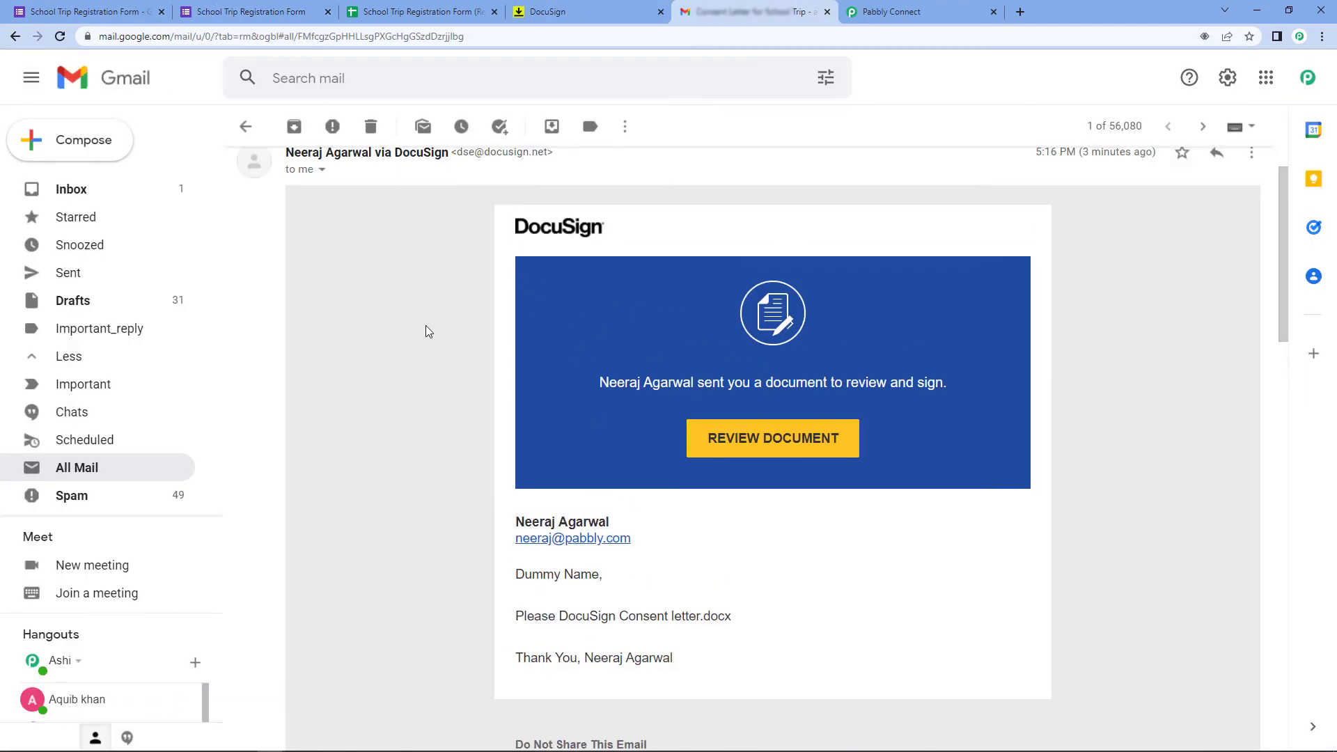
scroll(428, 331, "down", 1)
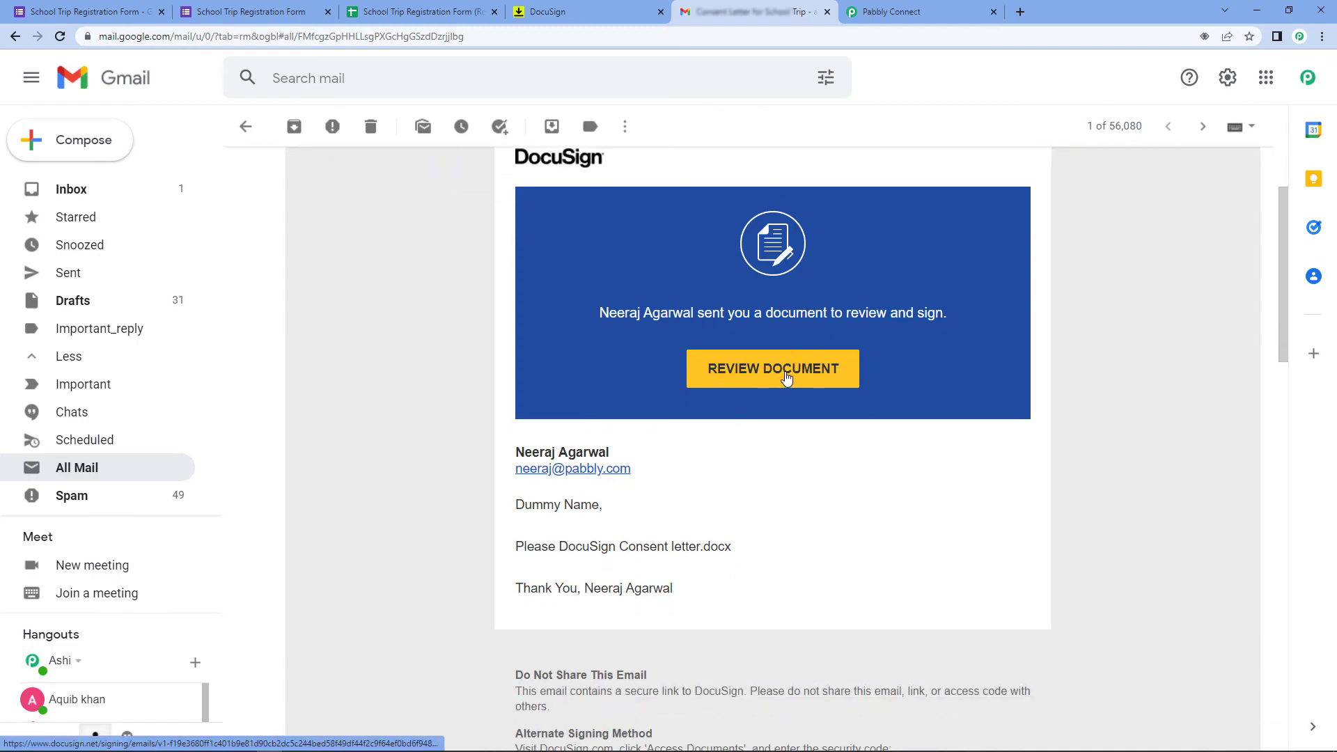
Open the consent letter in DocuSign for review and continue to the document
left_click(786, 378)
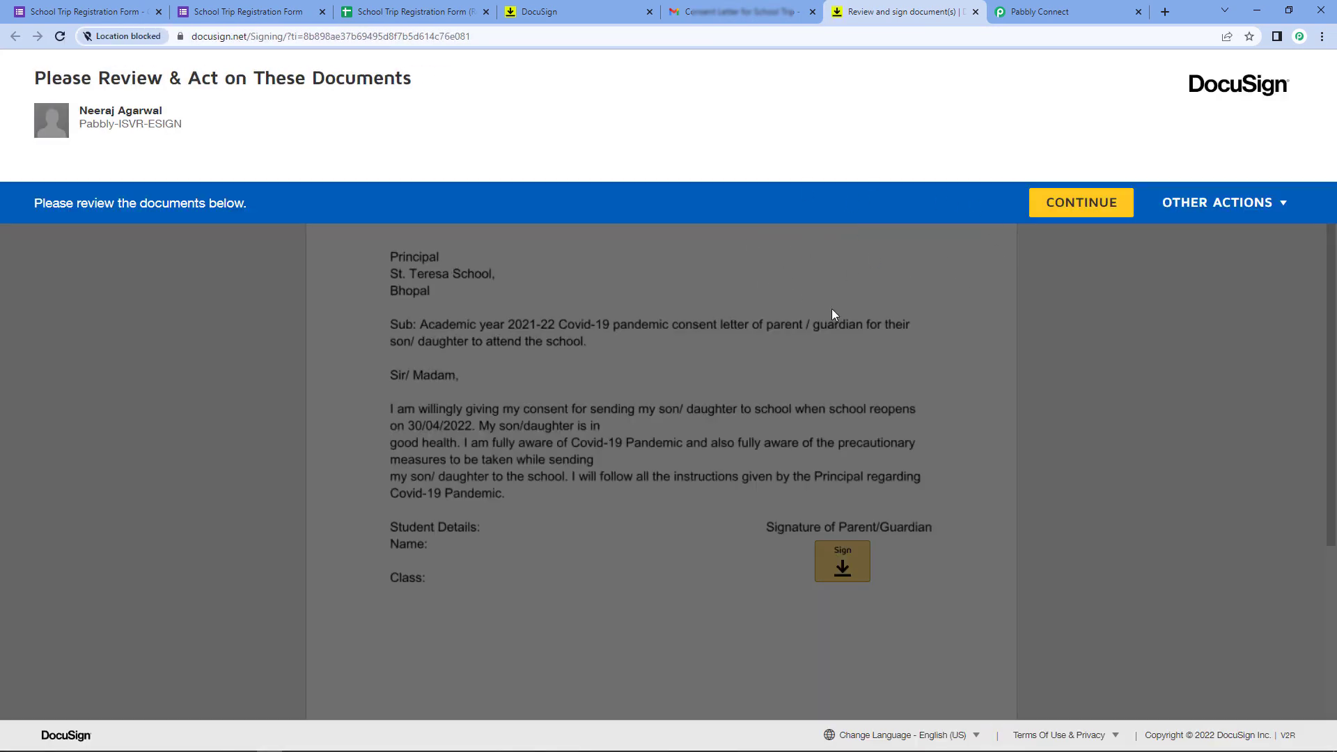
left_click(1067, 211)
scroll(812, 299, "down", 2)
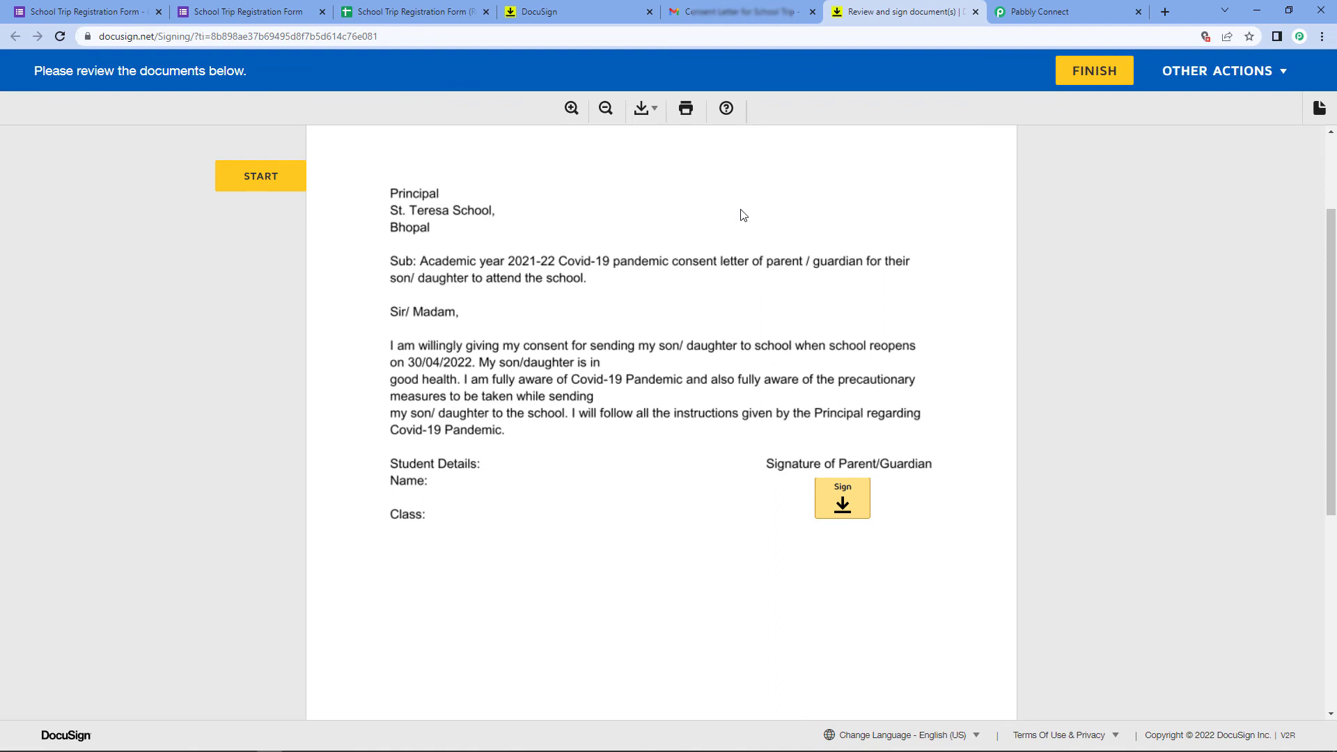
scroll(853, 247, "up", 1)
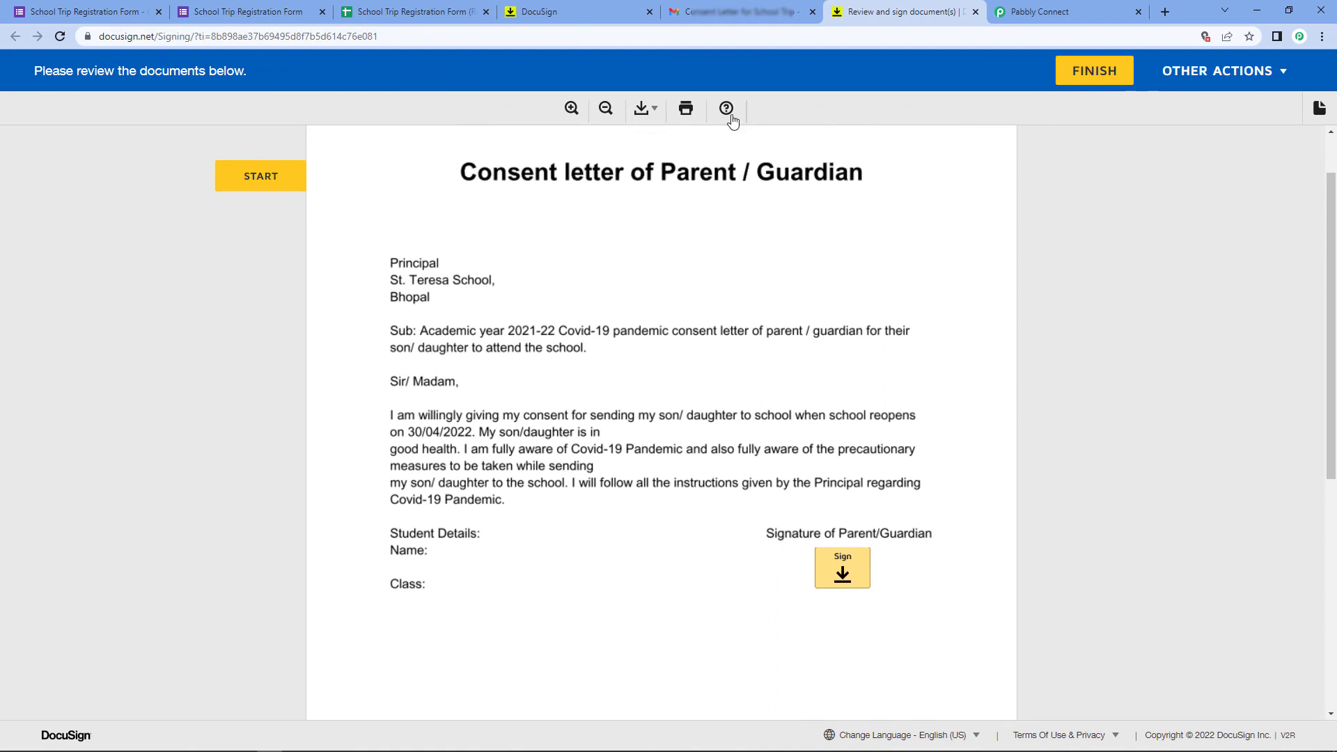
scroll(766, 407, "down", 2)
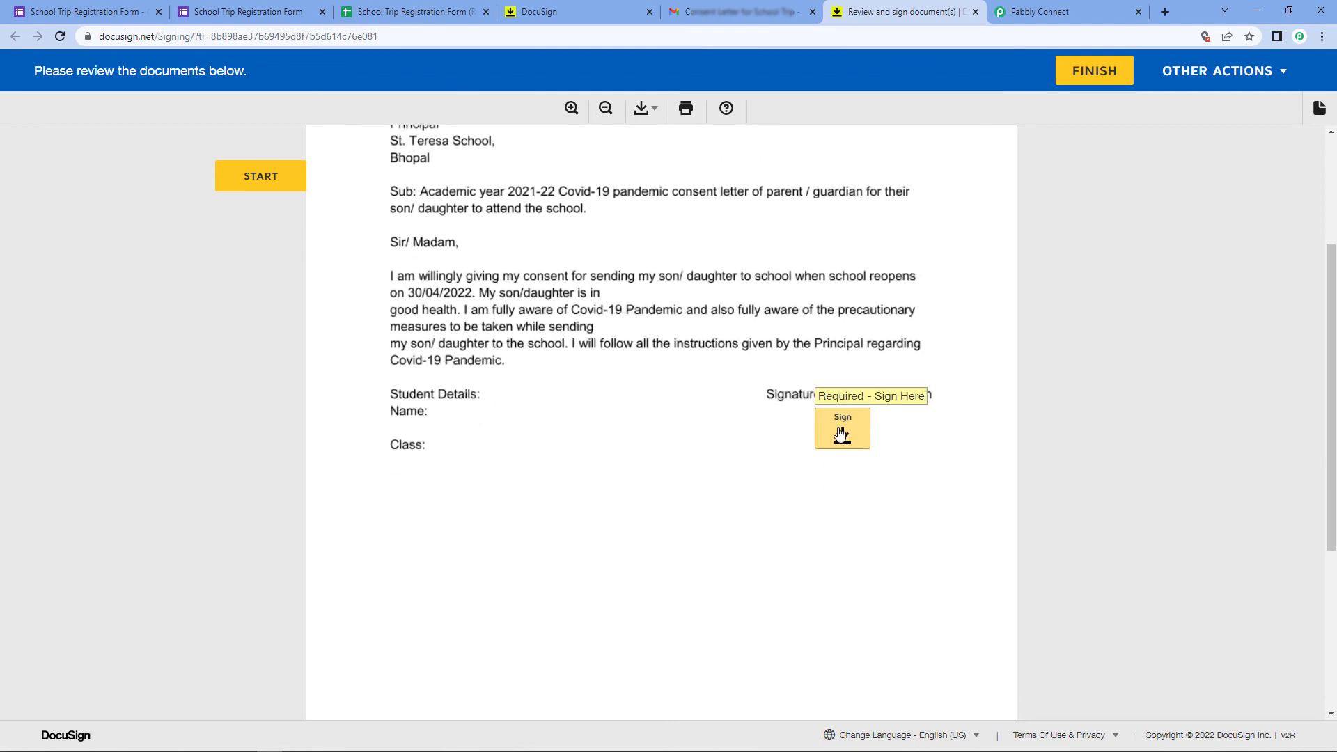
Apply the saved signature to the parent/guardian field and finish signing
left_click(843, 433)
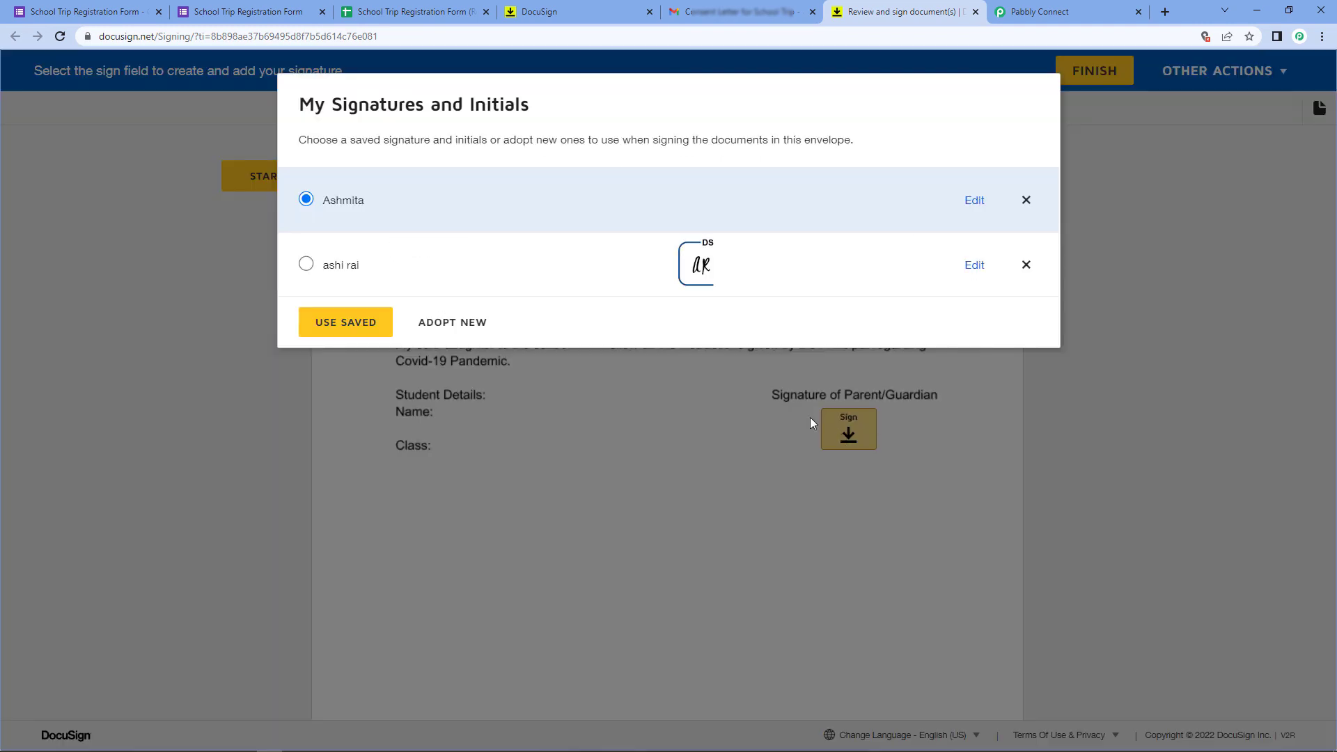
left_click(351, 326)
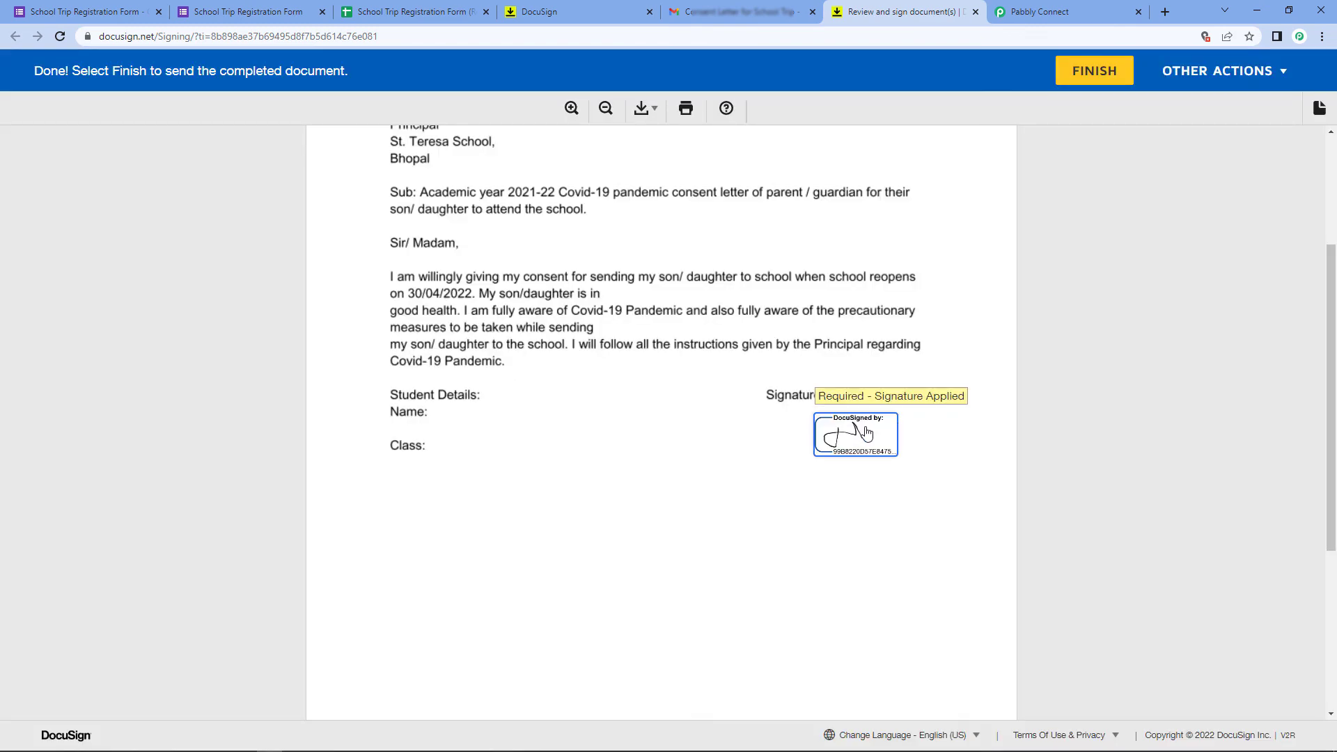
left_click(1094, 70)
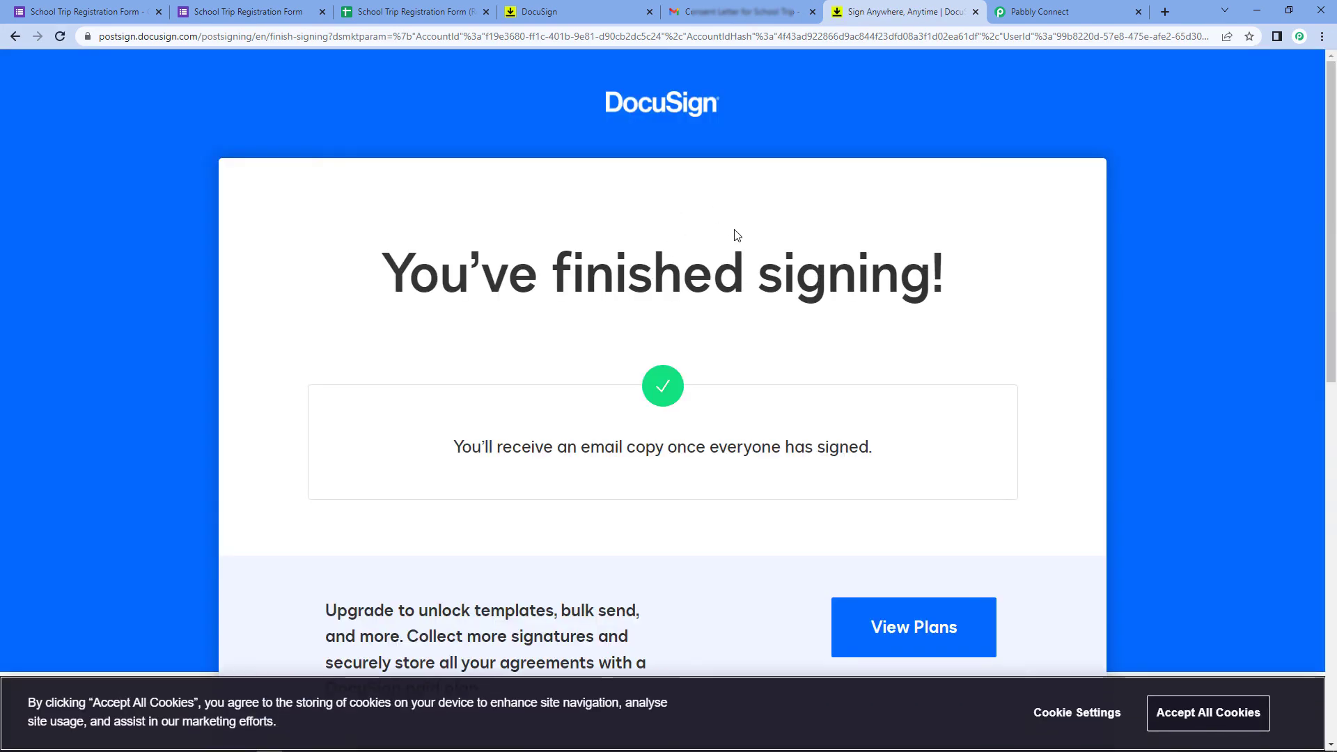
Collapse the Google Forms trigger and DocuSign action cards in the Pabbly Connect workflow
left_click(1042, 5)
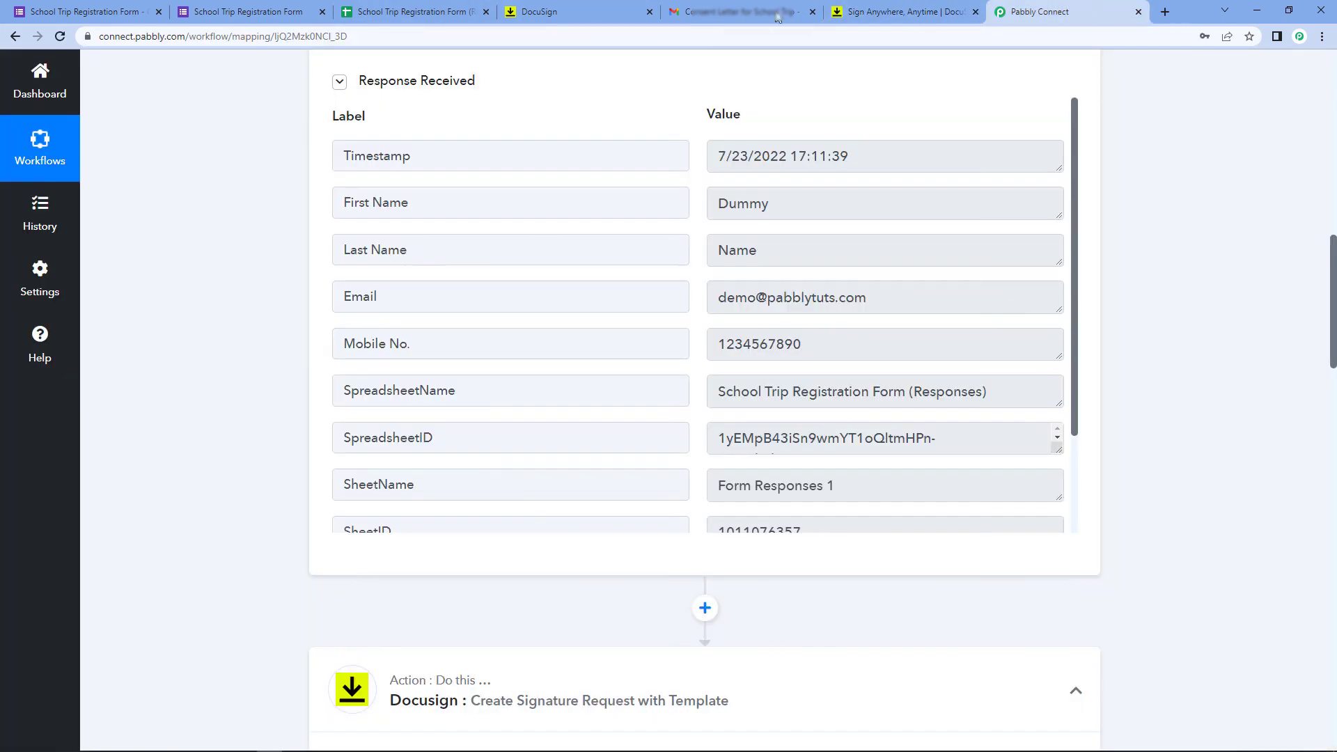
scroll(887, 230, "up", 10)
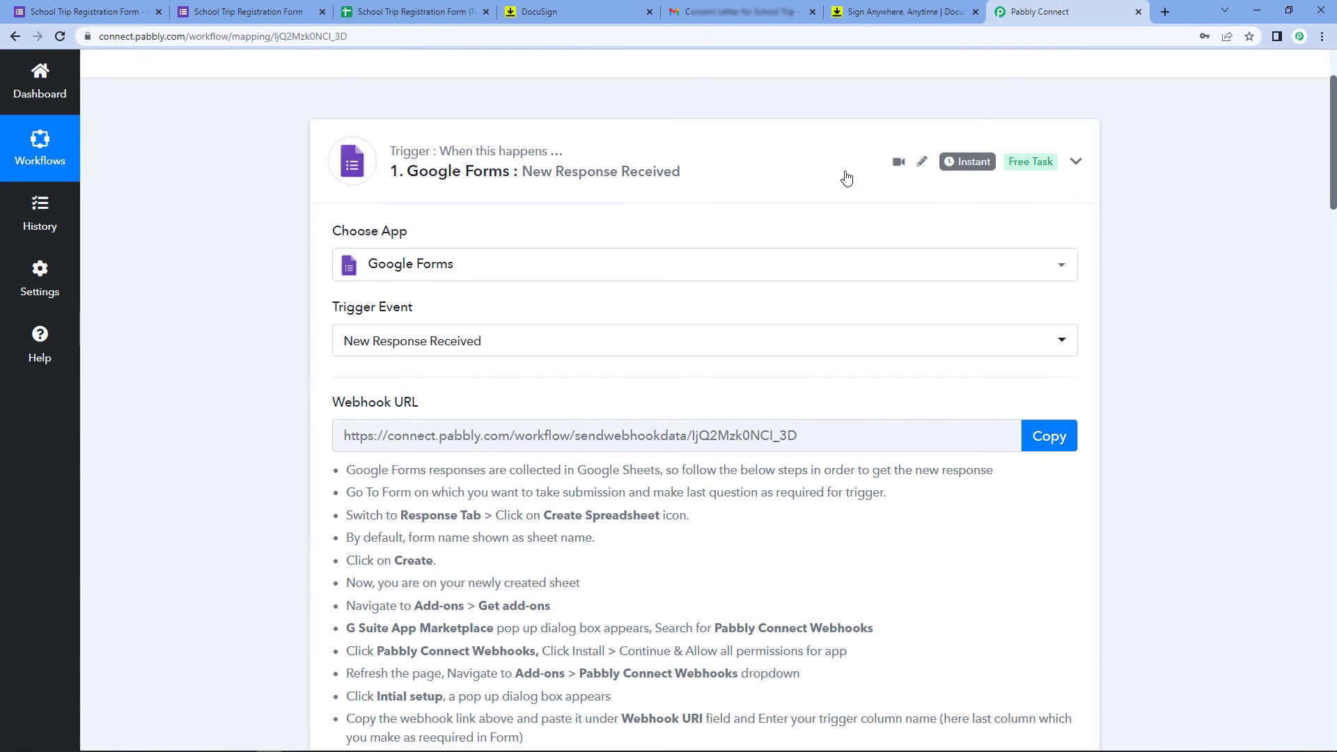
left_click(844, 176)
triple_click(775, 325)
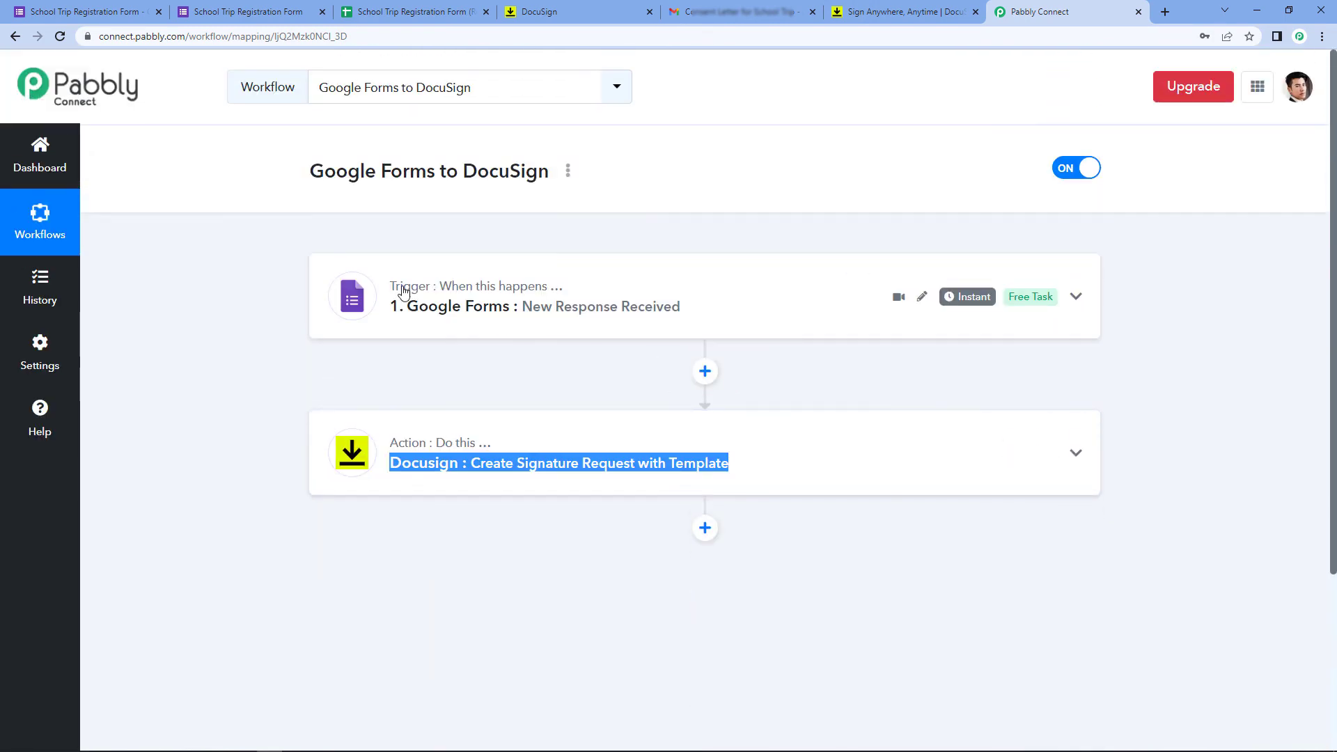
scroll(269, 337, "down", 1)
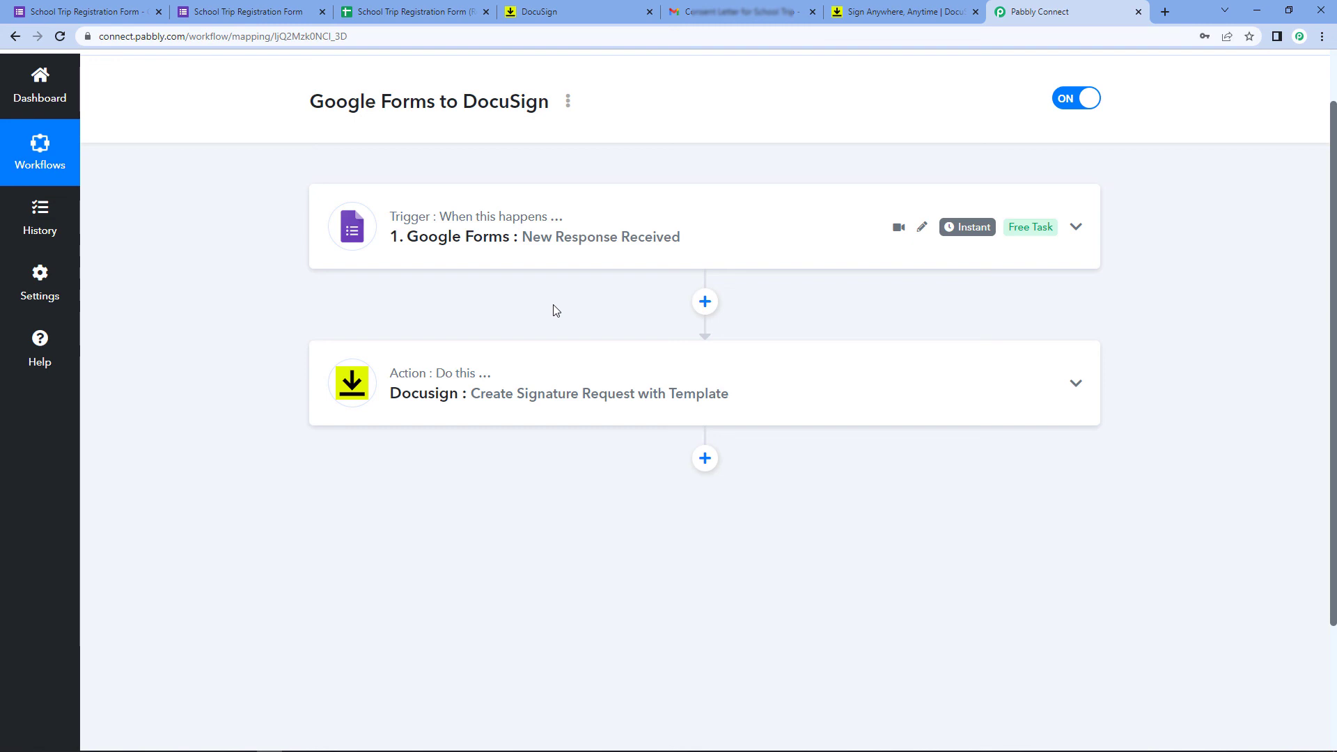
scroll(626, 293, "up", 1)
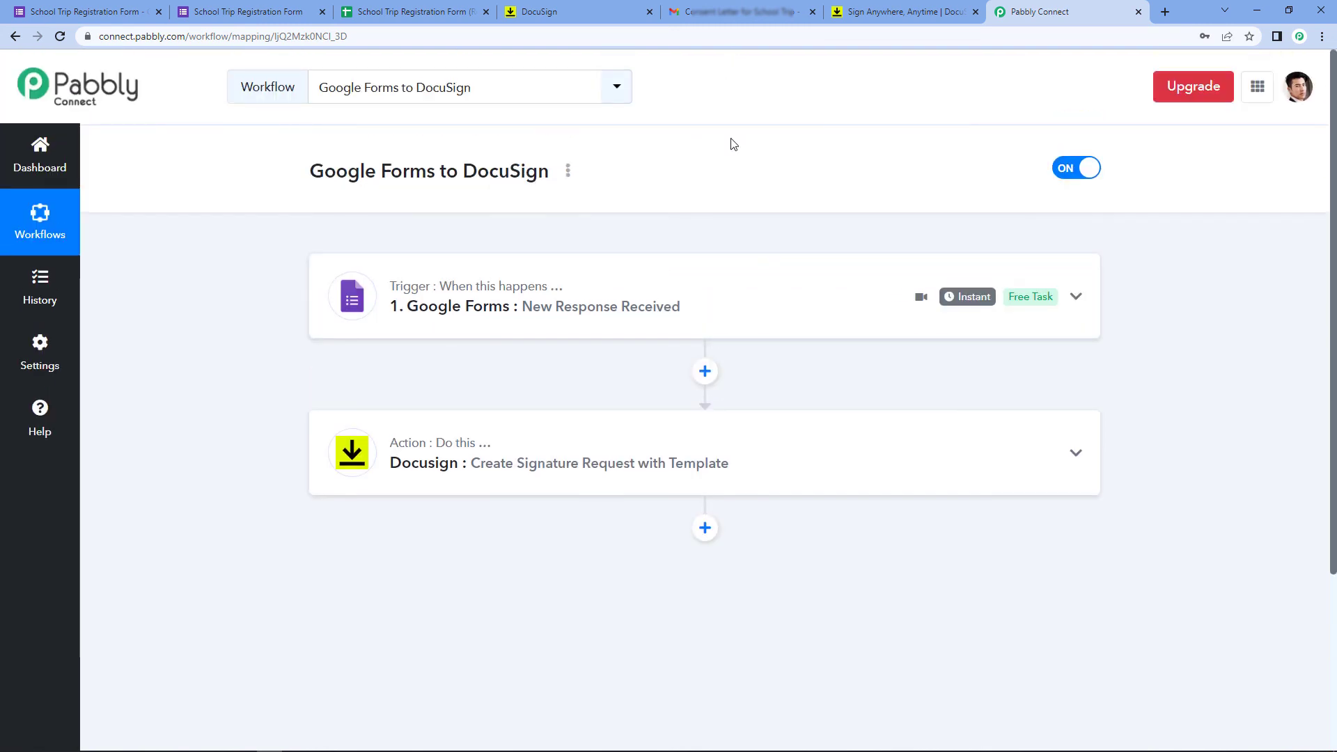